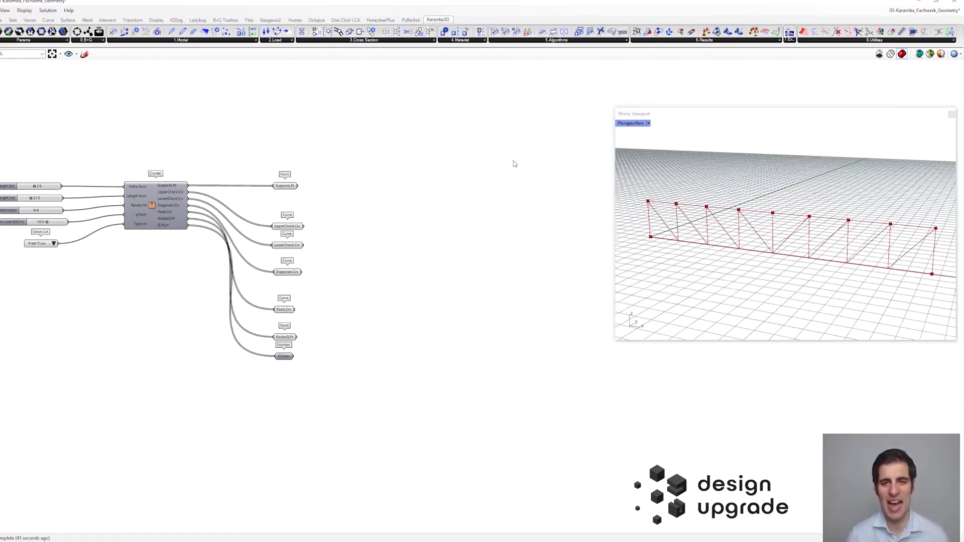
Place an Assemble Model component from 1.Model next to the truss curve parameters.
{"action": "left_click", "coordinate": [232, 42]}
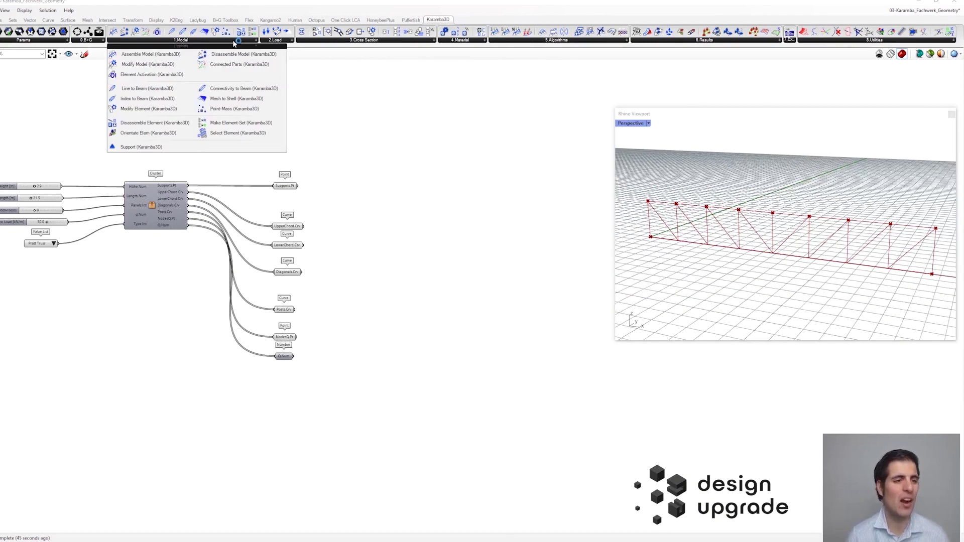
{"action": "left_click", "coordinate": [178, 56]}
{"action": "left_click", "coordinate": [544, 208]}
{"action": "right_click_drag", "start_coordinate": [497, 183], "coordinate": [449, 177]}
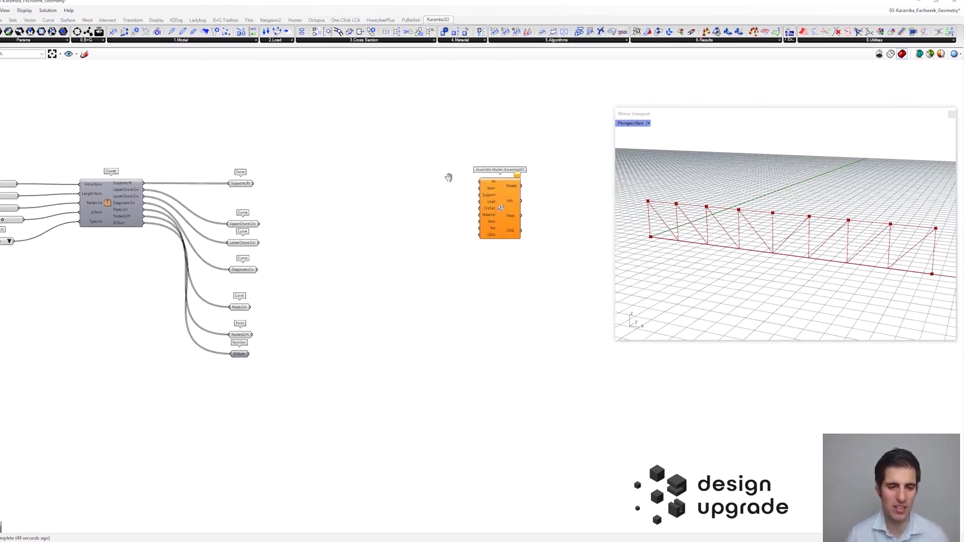
{"action": "scroll", "coordinate": [494, 197], "scroll_direction": "up", "scroll_amount": 2}
{"action": "left_click_drag", "start_coordinate": [494, 197], "coordinate": [479, 180]}
{"action": "scroll", "coordinate": [395, 155], "scroll_direction": "up", "scroll_amount": 1}
{"action": "right_click_drag", "start_coordinate": [394, 155], "coordinate": [425, 144]}
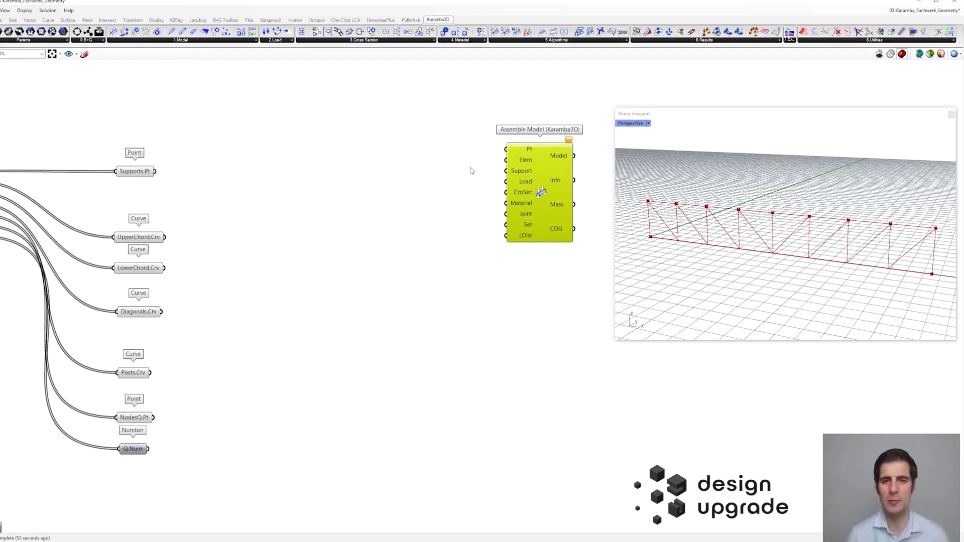
Preview the four truss curve parameters in the viewport, then deselect them.
{"action": "mouse_move", "coordinate": [527, 170]}
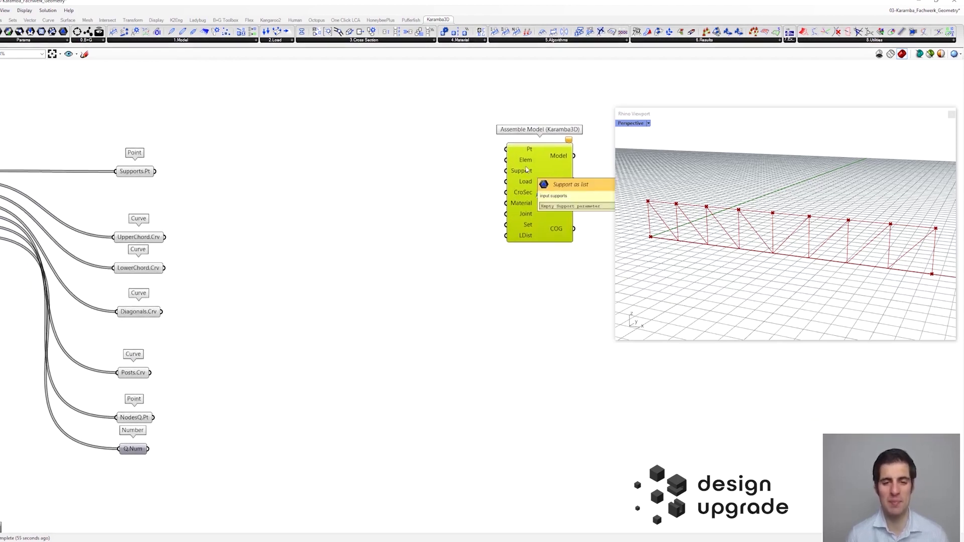
{"action": "right_click_drag", "start_coordinate": [351, 203], "coordinate": [417, 177]}
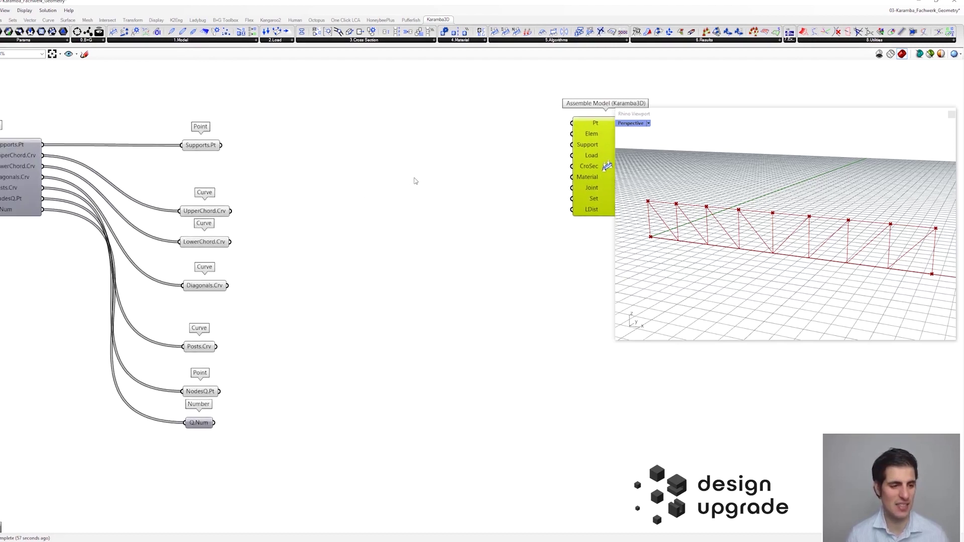
{"action": "left_click_drag", "start_coordinate": [155, 186], "coordinate": [282, 359]}
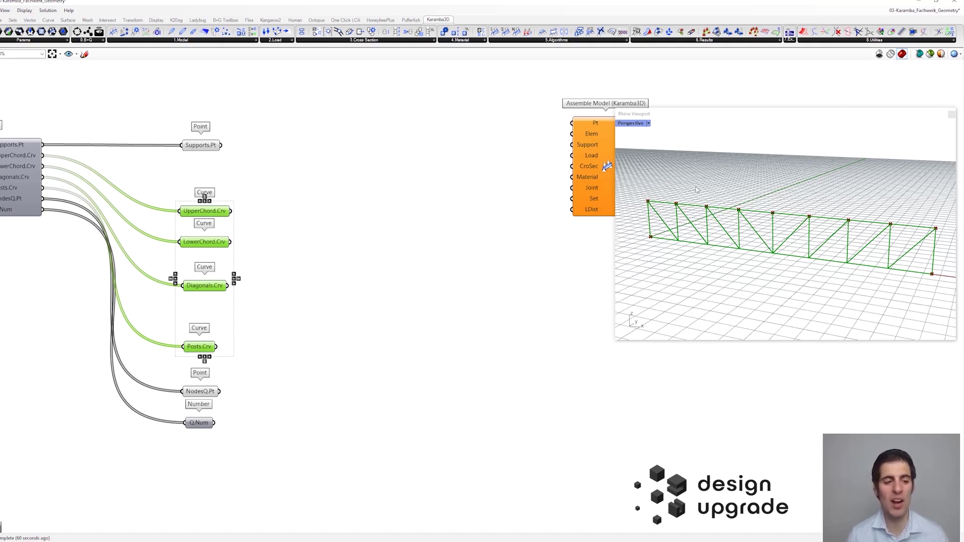
{"action": "left_click", "coordinate": [397, 149]}
{"action": "left_click", "coordinate": [157, 41]}
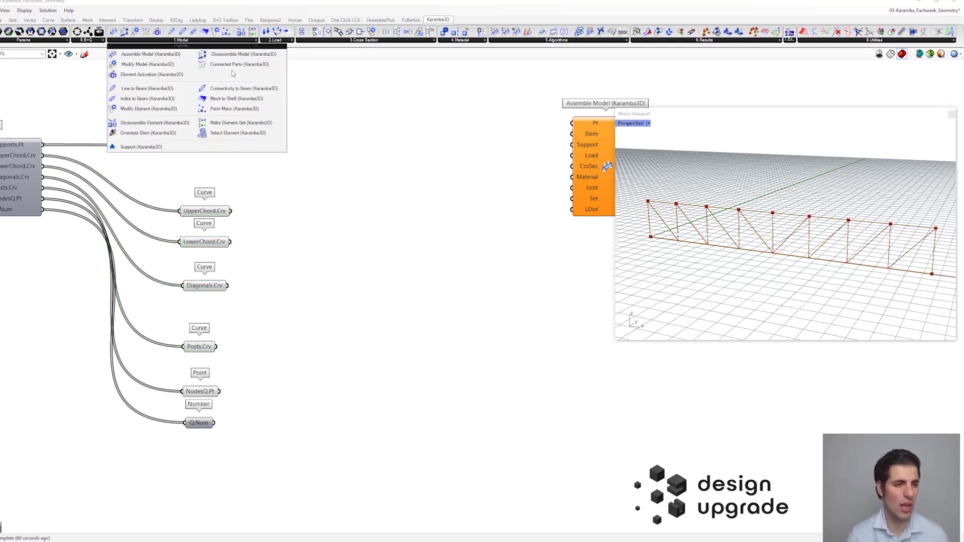
Drop Line to Beam left of Assemble Model and preview the upper and lower chords.
{"action": "left_click", "coordinate": [158, 93]}
{"action": "left_click", "coordinate": [397, 187]}
{"action": "left_click_drag", "start_coordinate": [406, 188], "coordinate": [457, 201]}
{"action": "left_click", "coordinate": [466, 226]}
{"action": "left_click", "coordinate": [457, 226]}
{"action": "right_click_drag", "start_coordinate": [360, 215], "coordinate": [323, 218]}
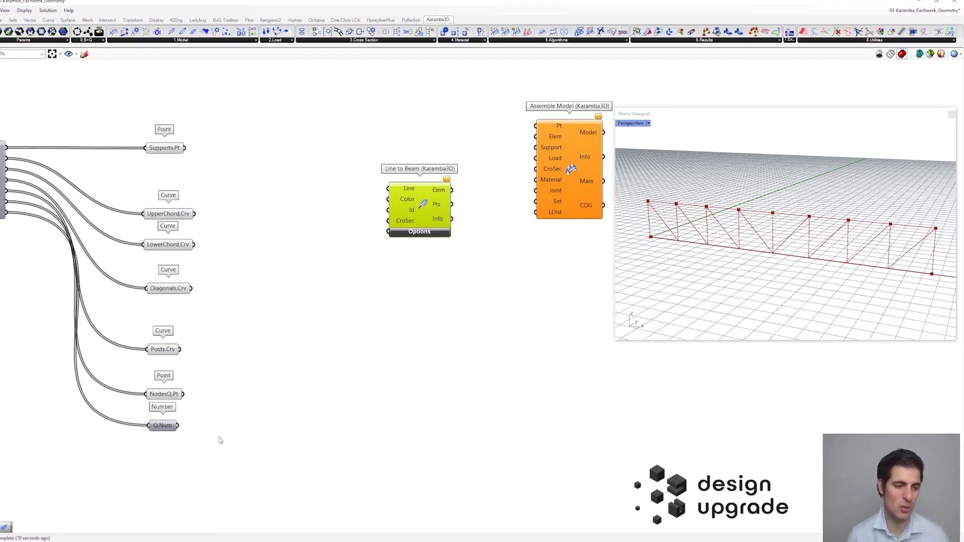
{"action": "left_click", "coordinate": [171, 218]}
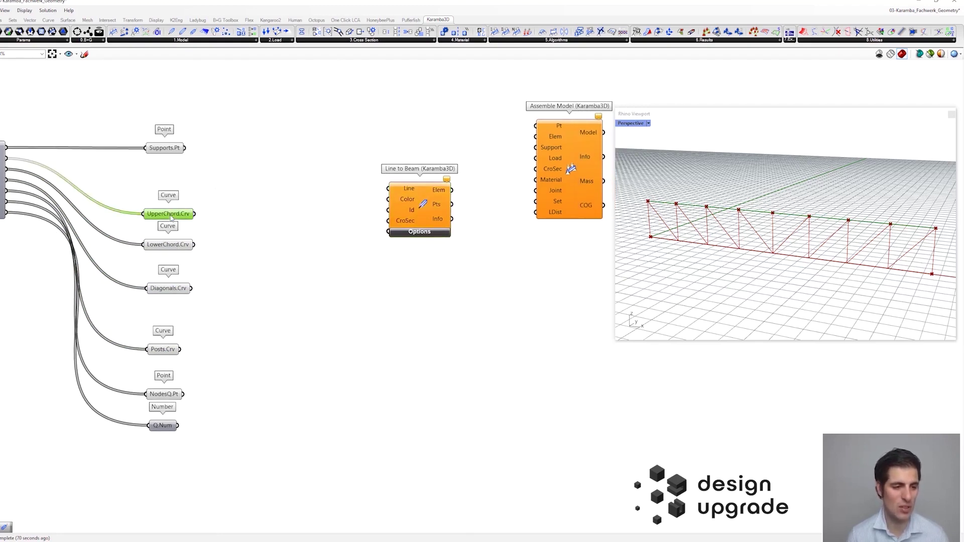
{"action": "left_click", "coordinate": [177, 246]}
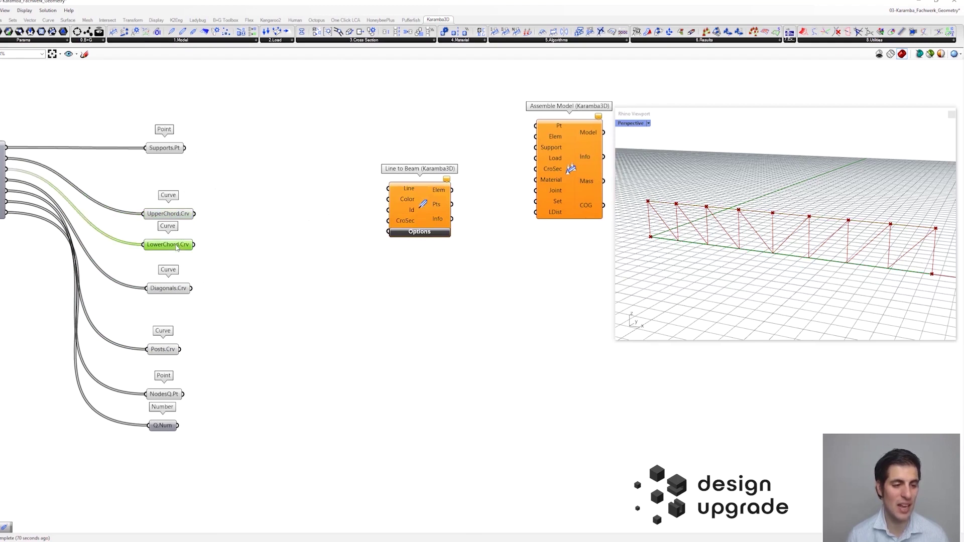
Add an Entwine component and wire the upper chord, lower chord and diagonals curves into it.
{"action": "double_click", "coordinate": [312, 217]}
{"action": "type", "text": "ent"}
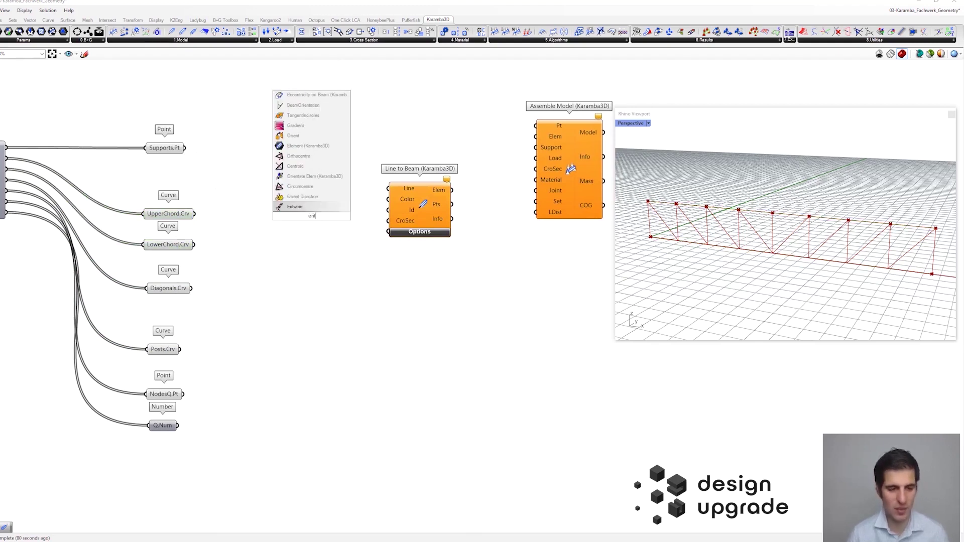
{"action": "left_click", "coordinate": [312, 207]}
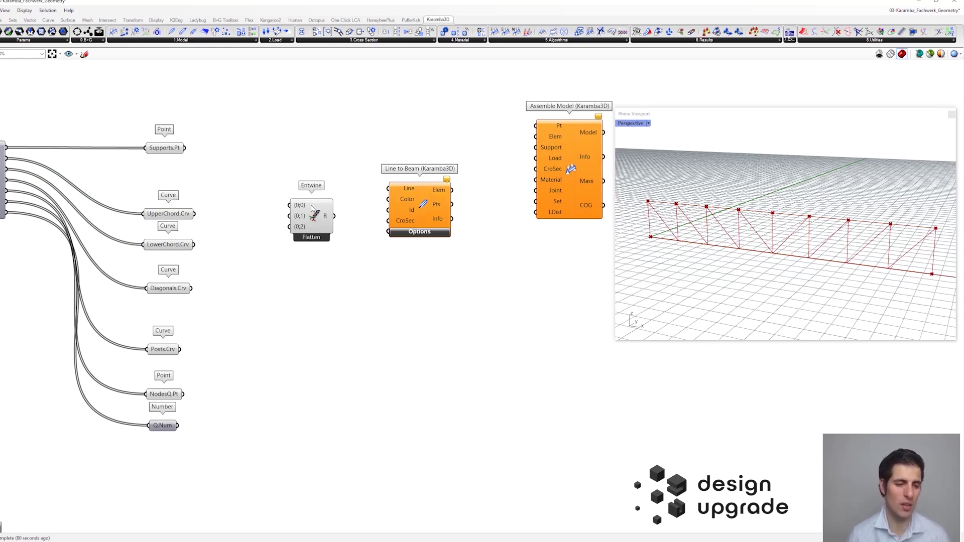
{"action": "scroll", "coordinate": [237, 212], "scroll_direction": "up", "scroll_amount": 1}
{"action": "left_click_drag", "start_coordinate": [186, 215], "coordinate": [300, 206]}
{"action": "left_click_drag", "start_coordinate": [187, 251], "coordinate": [300, 228]}
{"action": "left_click", "coordinate": [166, 303]}
{"action": "left_click_drag", "start_coordinate": [183, 303], "coordinate": [302, 241]}
Give Entwine a fourth input and connect the posts curves to it.
{"action": "scroll", "coordinate": [303, 241], "scroll_direction": "up", "scroll_amount": 3}
{"action": "left_click", "coordinate": [345, 256]}
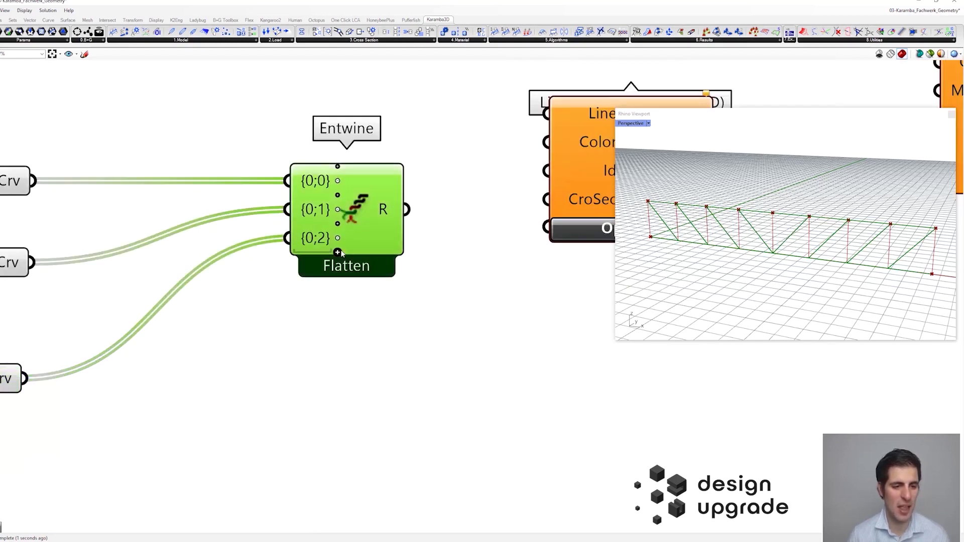
{"action": "left_click", "coordinate": [338, 253]}
{"action": "scroll", "coordinate": [338, 229], "scroll_direction": "down", "scroll_amount": 2}
{"action": "left_click_drag", "start_coordinate": [130, 428], "coordinate": [308, 252]}
Feed Entwine's merged curves into Line to Beam's Line input and reposition Line to Beam.
{"action": "right_click_drag", "start_coordinate": [387, 236], "coordinate": [358, 227]}
{"action": "left_click", "coordinate": [446, 198]}
{"action": "scroll", "coordinate": [382, 208], "scroll_direction": "down", "scroll_amount": 2}
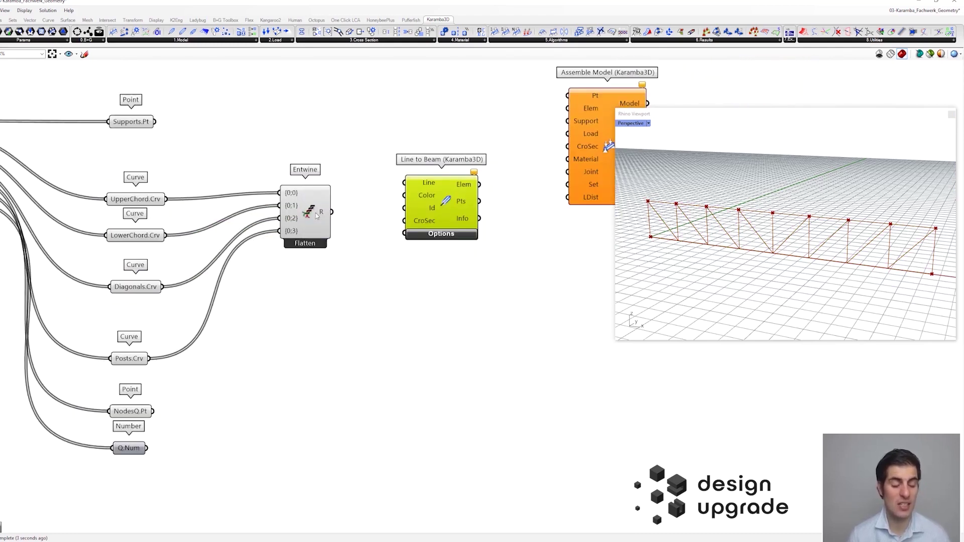
{"action": "mouse_move", "coordinate": [320, 215]}
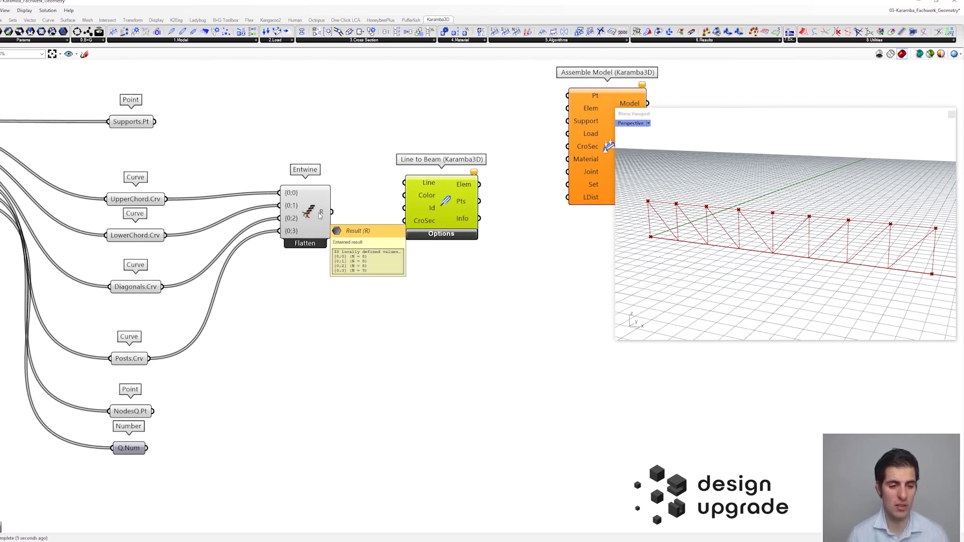
{"action": "scroll", "coordinate": [320, 215], "scroll_direction": "up", "scroll_amount": 2}
{"action": "scroll", "coordinate": [319, 215], "scroll_direction": "down", "scroll_amount": 1}
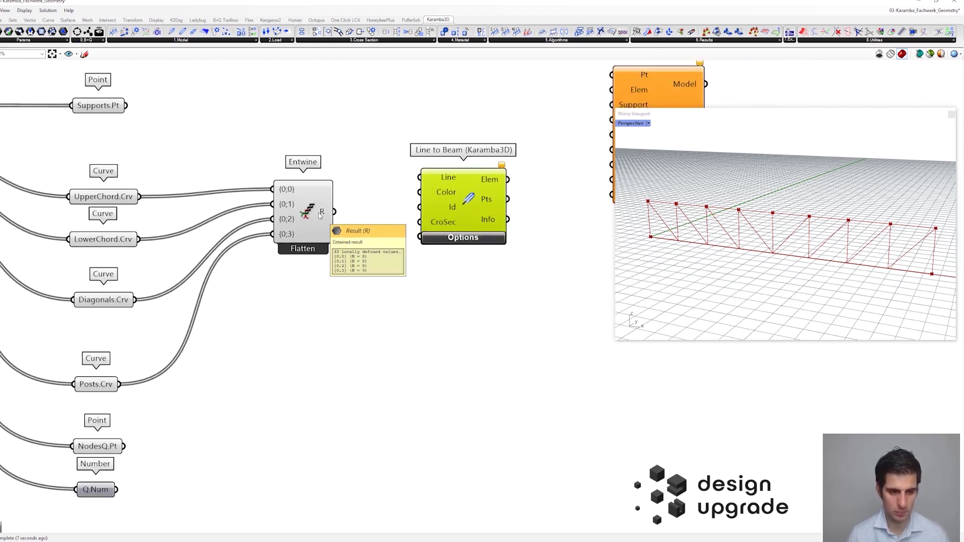
{"action": "left_click_drag", "start_coordinate": [335, 212], "coordinate": [420, 177]}
{"action": "left_click_drag", "start_coordinate": [465, 197], "coordinate": [494, 232]}
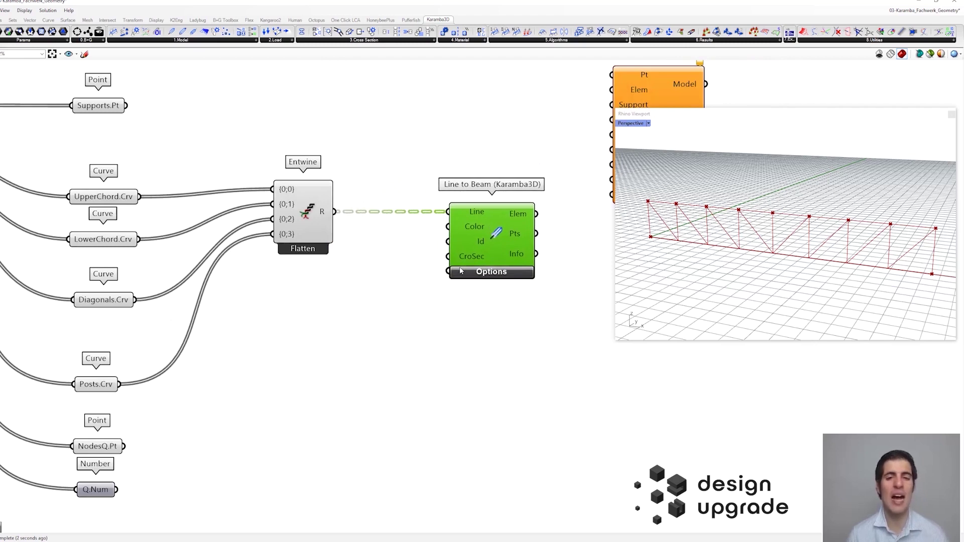
{"action": "right_click_drag", "start_coordinate": [425, 289], "coordinate": [417, 271]}
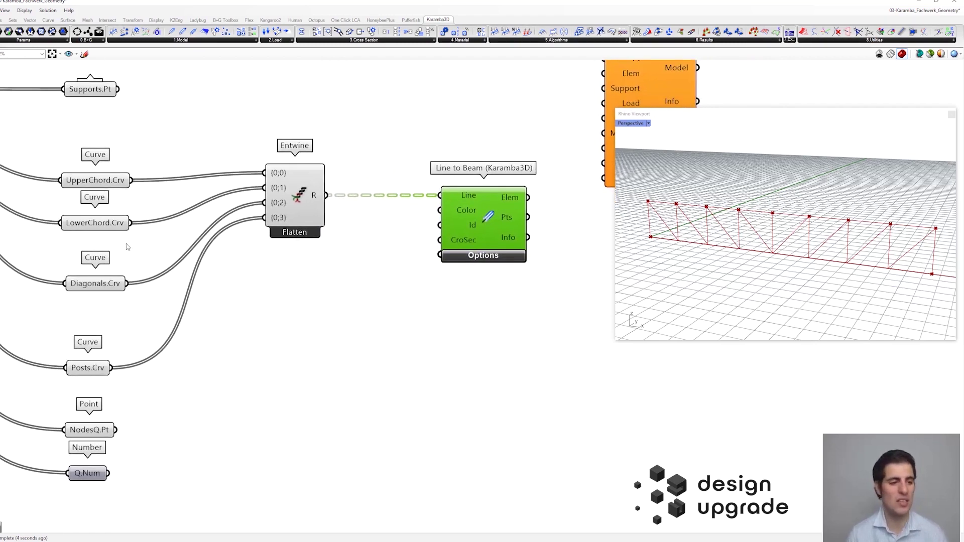
Create a panel listing 'Upper Chord', 'Lower Chord', 'Diagonals' and 'Posts' on separate lines.
{"action": "double_click", "coordinate": [337, 283]}
{"action": "type", "text": "\""}
{"action": "key", "text": "Return"}
{"action": "double_click", "coordinate": [337, 283]}
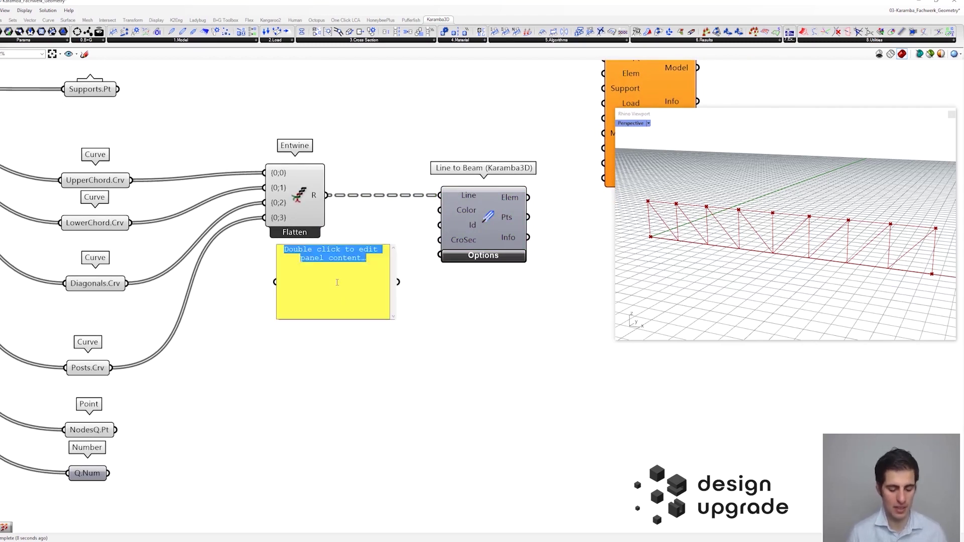
{"action": "type", "text": "Upper CHord"}
{"action": "key", "text": "Return"}
{"action": "key", "text": "BackSpace"}
{"action": "key", "text": "BackSpace"}
{"action": "key", "text": "BackSpace"}
{"action": "key", "text": "BackSpace"}
{"action": "key", "text": "BackSpace"}
{"action": "type", "text": "hord Lower Chord"}
{"action": "key", "text": "Return"}
{"action": "type", "text": "Diagonals"}
{"action": "key", "text": "Return"}
{"action": "type", "text": "Posts"}
{"action": "left_click", "coordinate": [432, 342]}
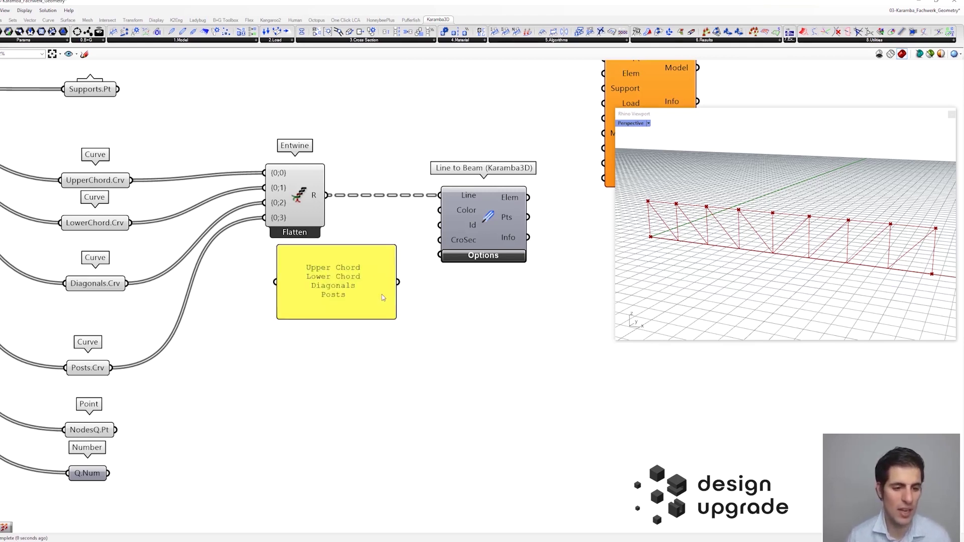
Make the panel output one item per line, wire it into Line to Beam, and adjust that input's data tree.
{"action": "right_click", "coordinate": [385, 298]}
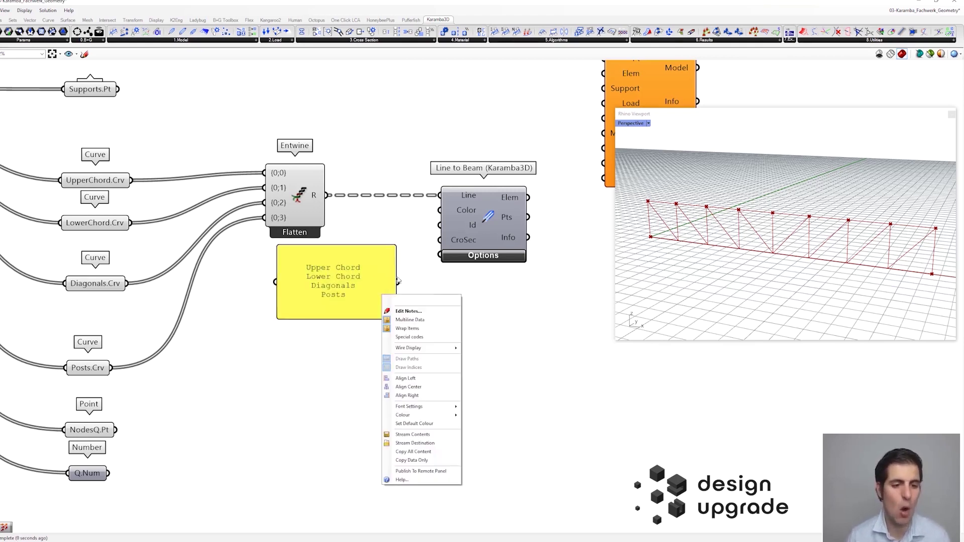
{"action": "left_click", "coordinate": [429, 321]}
{"action": "left_click_drag", "start_coordinate": [398, 282], "coordinate": [374, 277]}
{"action": "right_click", "coordinate": [465, 213]}
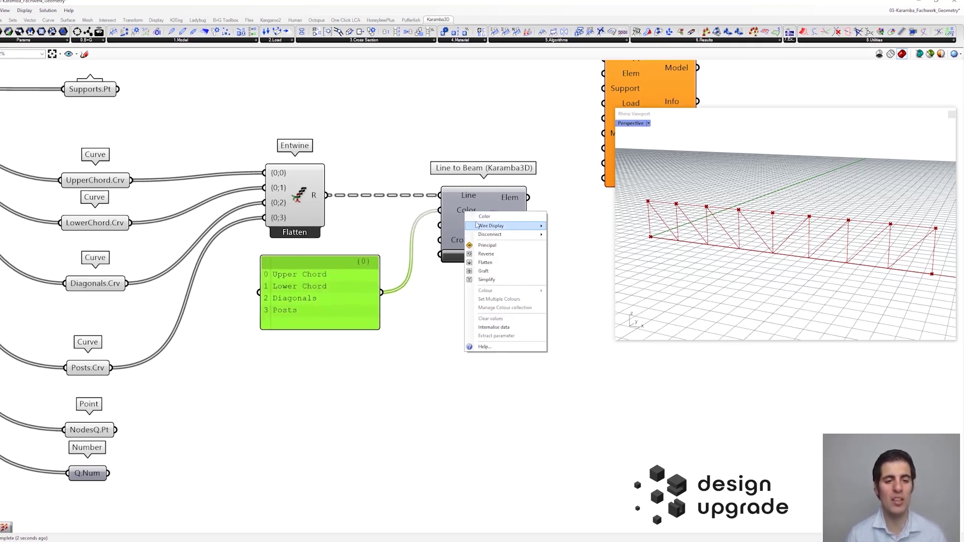
{"action": "left_click", "coordinate": [504, 274]}
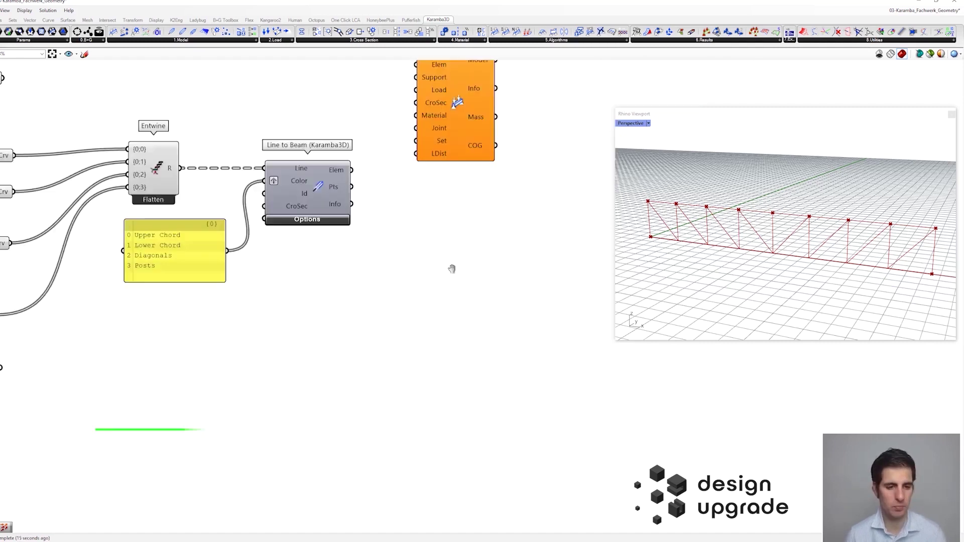
Connect Line to Beam's Elem output to Assemble Model's Elem input.
{"action": "right_click_drag", "start_coordinate": [452, 269], "coordinate": [440, 329]}
{"action": "scroll", "coordinate": [440, 329], "scroll_direction": "down", "scroll_amount": 3}
{"action": "scroll", "coordinate": [424, 238], "scroll_direction": "up", "scroll_amount": 1}
{"action": "left_click_drag", "start_coordinate": [356, 263], "coordinate": [491, 273]}
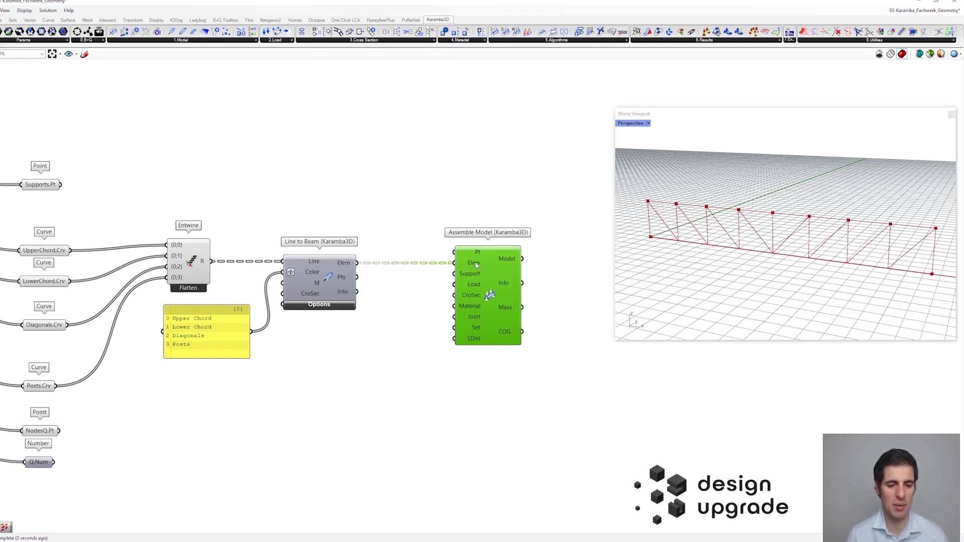
Flatten Line to Beam's Elem output.
{"action": "right_click", "coordinate": [349, 267]}
{"action": "left_click", "coordinate": [370, 306]}
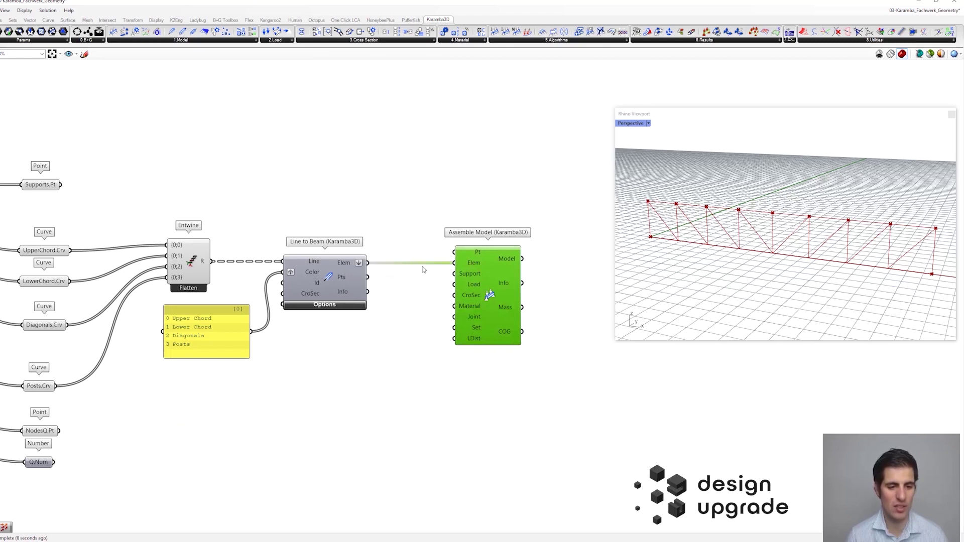
{"action": "scroll", "coordinate": [437, 259], "scroll_direction": "down", "scroll_amount": 2}
Move the four assembly components together to the right and recentre the view.
{"action": "left_click_drag", "start_coordinate": [512, 359], "coordinate": [250, 233]}
{"action": "left_click_drag", "start_coordinate": [468, 276], "coordinate": [541, 275]}
{"action": "right_click_drag", "start_coordinate": [480, 216], "coordinate": [379, 197]}
{"action": "left_click", "coordinate": [379, 198]}
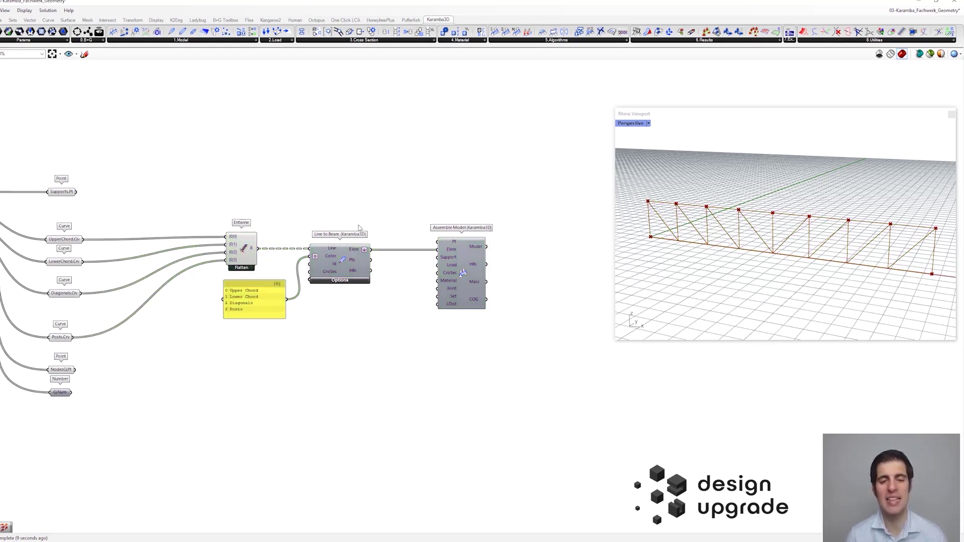
{"action": "right_click_drag", "start_coordinate": [342, 204], "coordinate": [353, 208]}
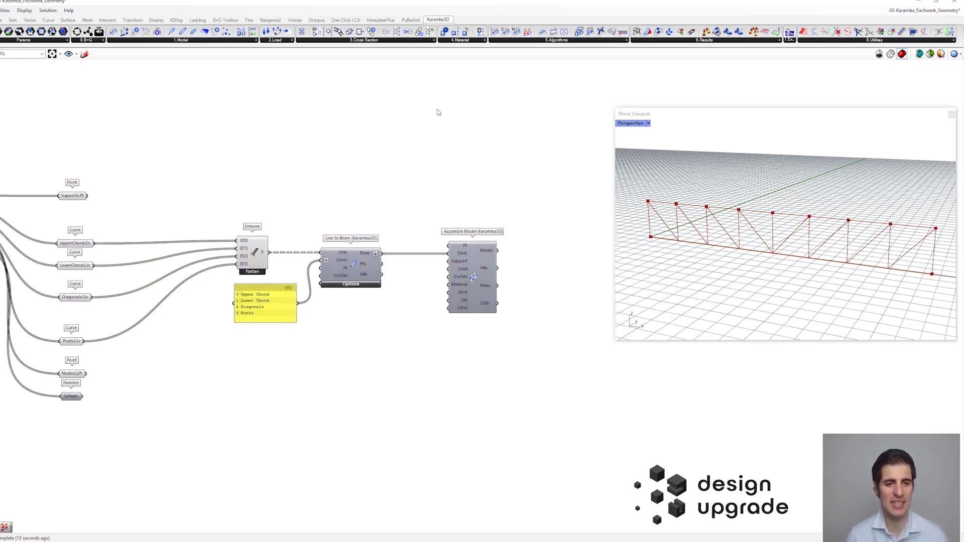
Add a Material Selection component with Family set to Steel and Name set to S235.
{"action": "left_click", "coordinate": [467, 40]}
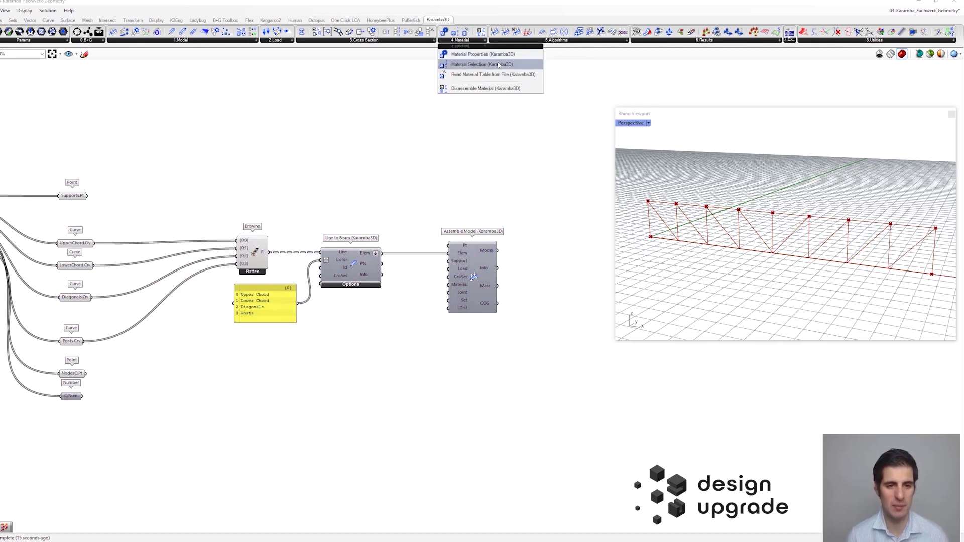
{"action": "left_click_drag", "start_coordinate": [496, 64], "coordinate": [351, 123]}
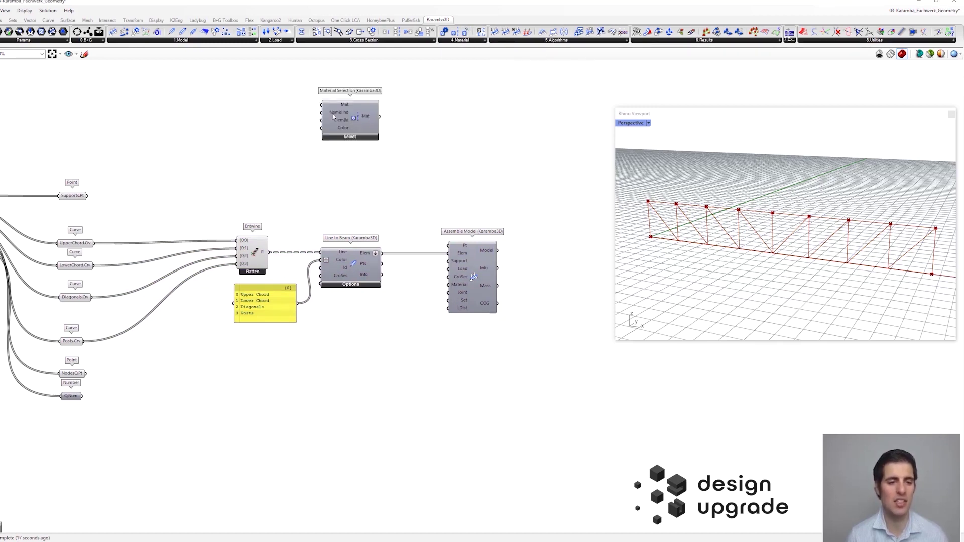
{"action": "scroll", "coordinate": [290, 102], "scroll_direction": "up", "scroll_amount": 2}
{"action": "left_click", "coordinate": [409, 155]}
{"action": "left_click", "coordinate": [411, 179]}
{"action": "left_click", "coordinate": [429, 190]}
{"action": "left_click", "coordinate": [428, 202]}
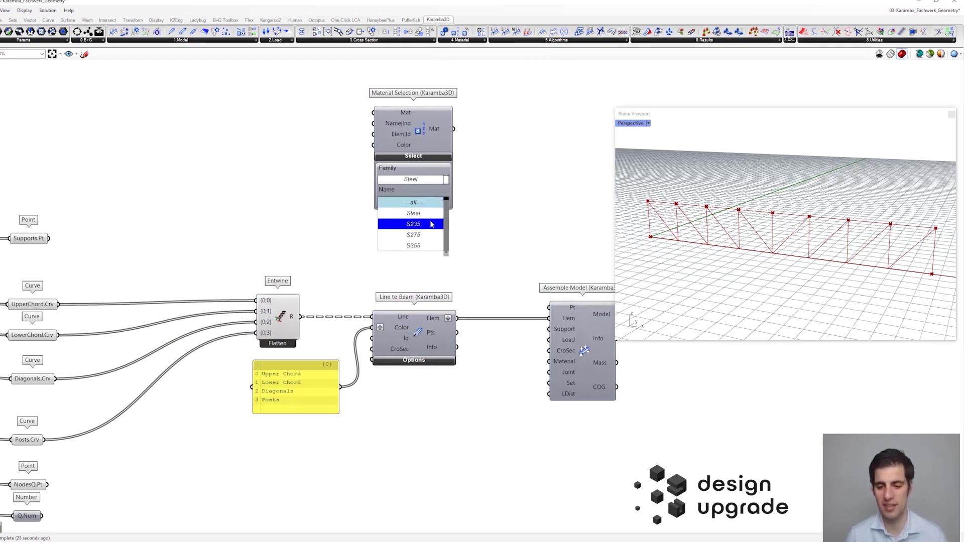
{"action": "left_click", "coordinate": [431, 224]}
Move the Material Selection component up-left above the beam chain.
{"action": "left_click_drag", "start_coordinate": [408, 116], "coordinate": [321, 106]}
{"action": "right_click_drag", "start_coordinate": [409, 132], "coordinate": [430, 153]}
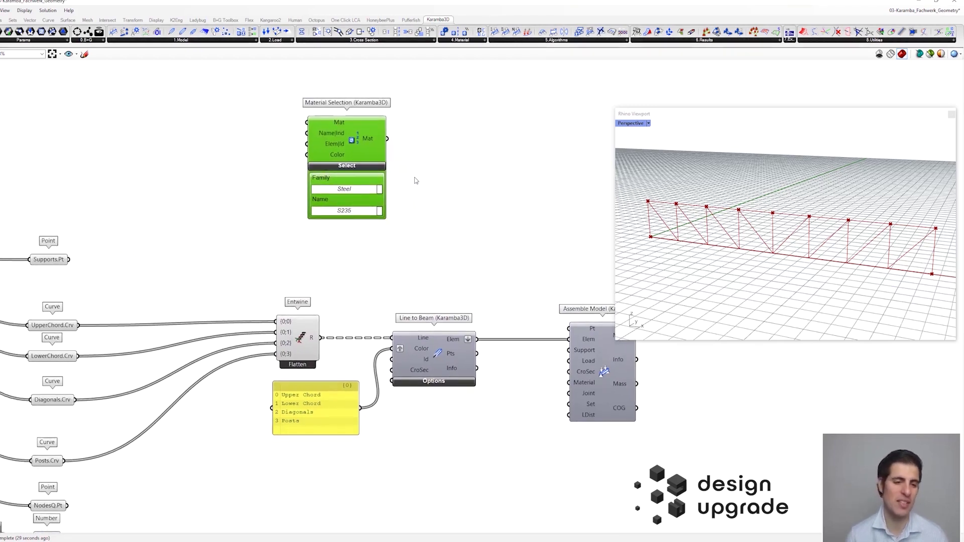
{"action": "left_click_drag", "start_coordinate": [357, 136], "coordinate": [316, 118]}
{"action": "right_click_drag", "start_coordinate": [432, 114], "coordinate": [385, 127]}
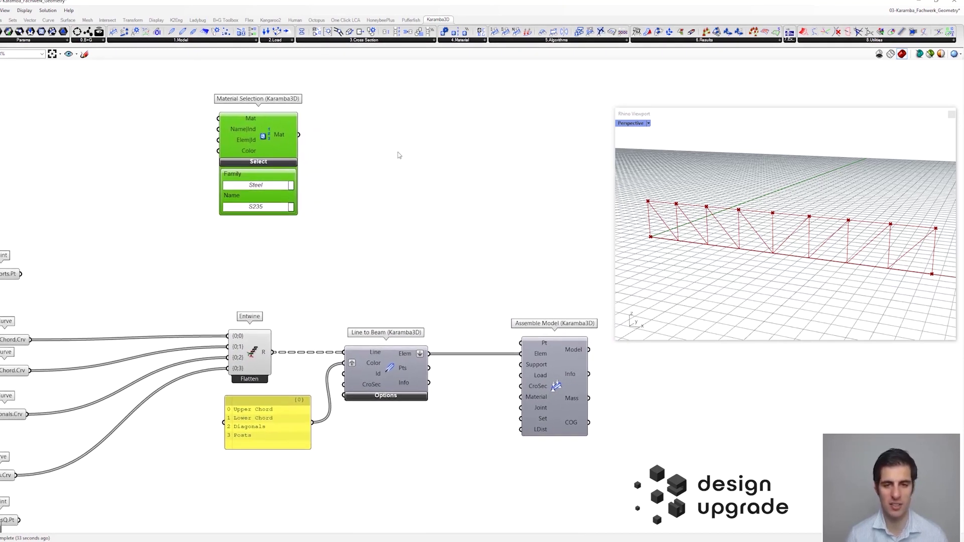
{"action": "left_click", "coordinate": [417, 395]}
{"action": "left_click", "coordinate": [397, 395]}
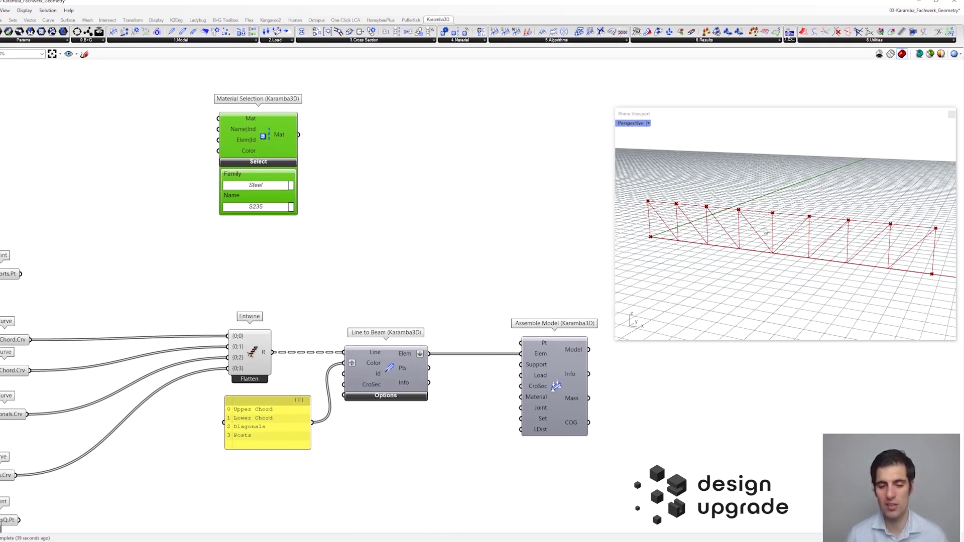
{"action": "left_click", "coordinate": [396, 174]}
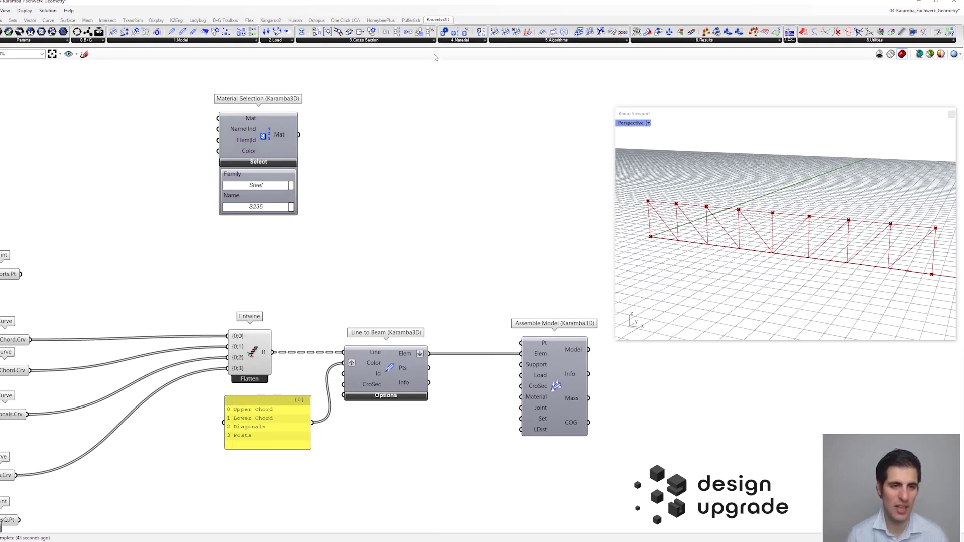
{"action": "left_click", "coordinate": [427, 43]}
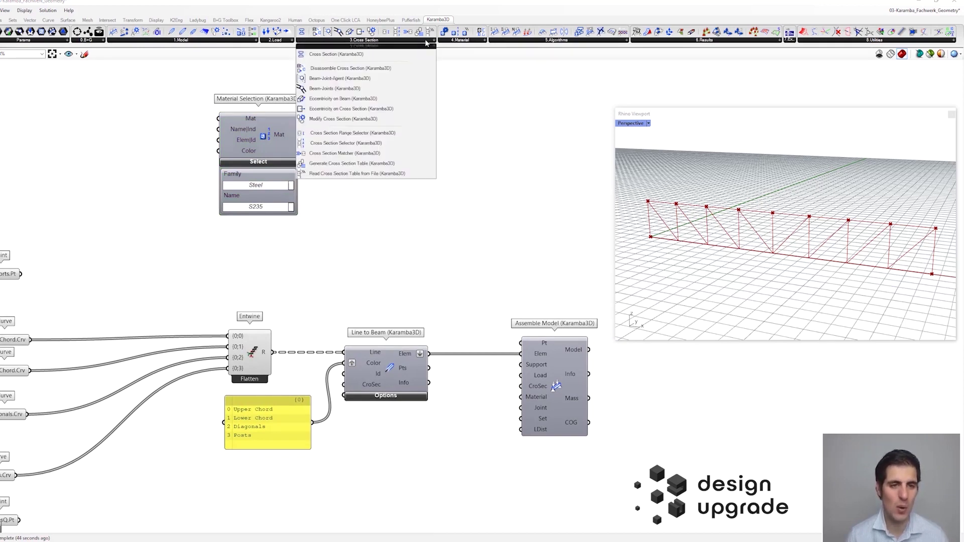
Place a Cross Section Range Selector, wire the S235 material into its Material input, and expand its filters.
{"action": "left_click", "coordinate": [404, 133]}
{"action": "left_click", "coordinate": [454, 142]}
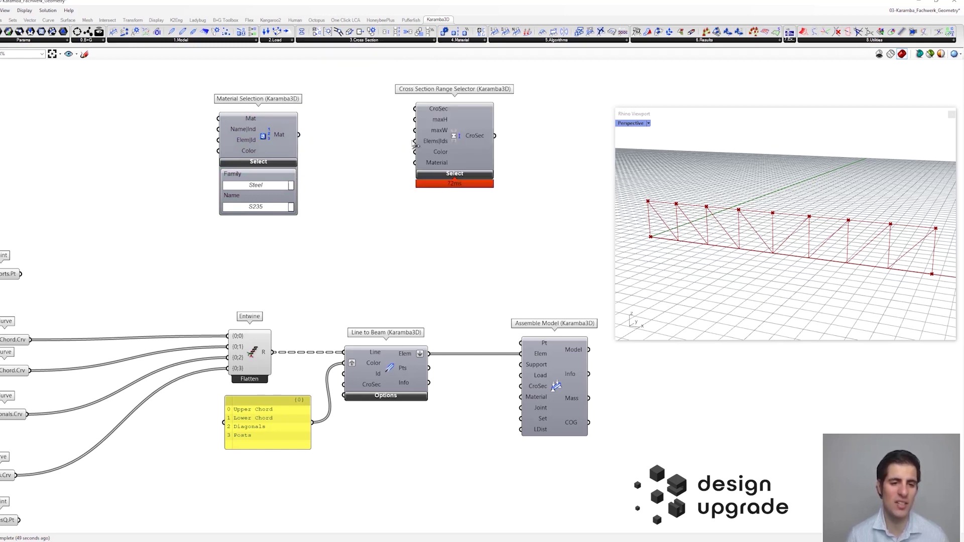
{"action": "right_click_drag", "start_coordinate": [403, 138], "coordinate": [400, 140]}
{"action": "left_click_drag", "start_coordinate": [297, 139], "coordinate": [414, 167]}
{"action": "right_click_drag", "start_coordinate": [397, 137], "coordinate": [386, 160]}
{"action": "left_click_drag", "start_coordinate": [431, 166], "coordinate": [427, 139]}
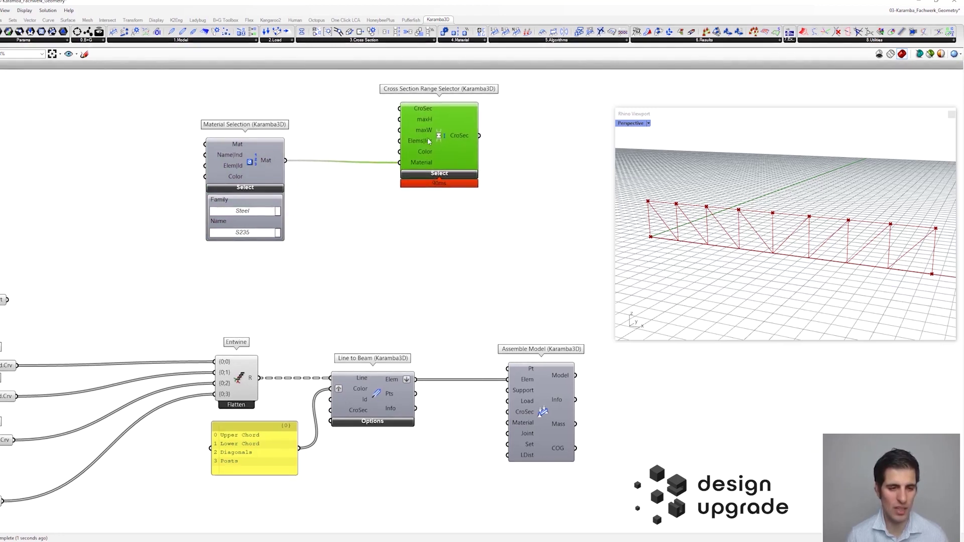
{"action": "left_click", "coordinate": [435, 172]}
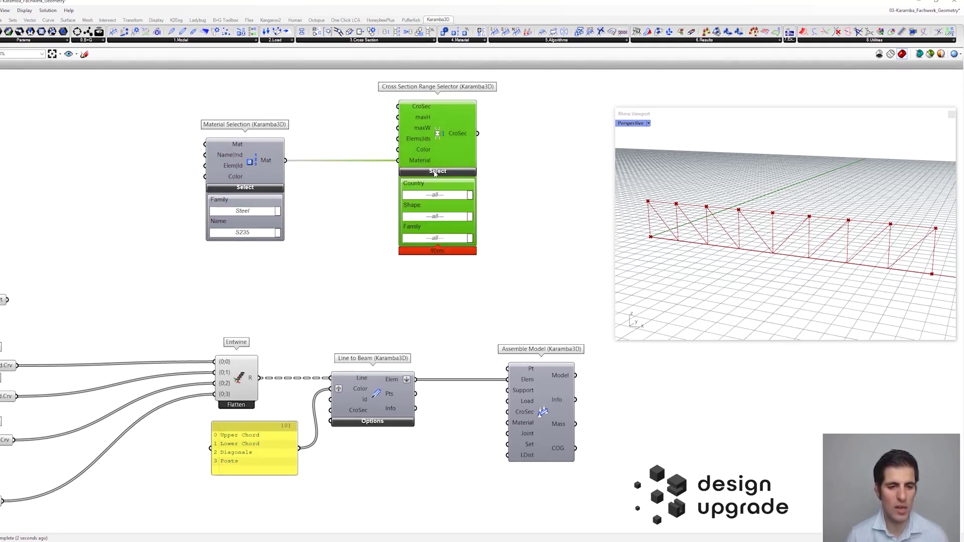
Filter the range selector to Country EU, Shape I and Family HEB.
{"action": "left_click", "coordinate": [444, 197]}
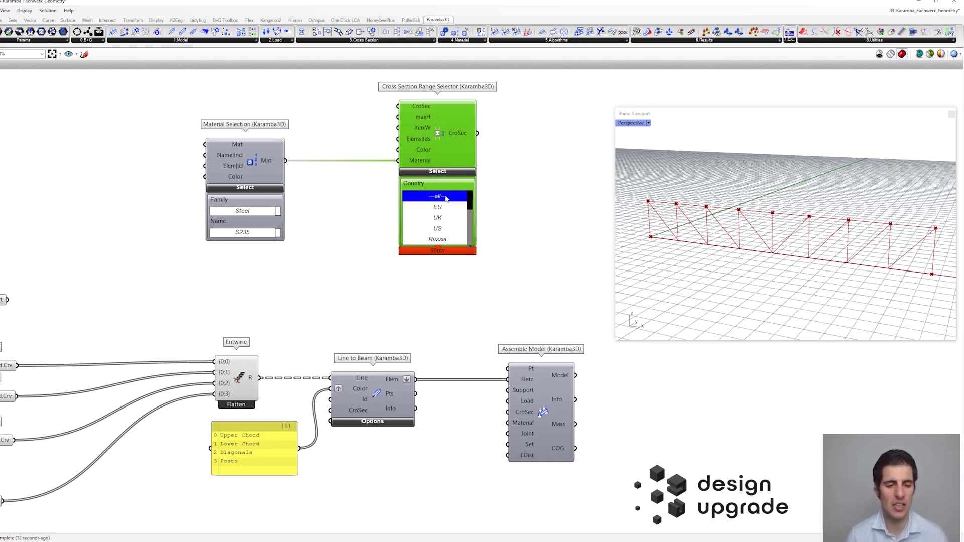
{"action": "left_click", "coordinate": [449, 208]}
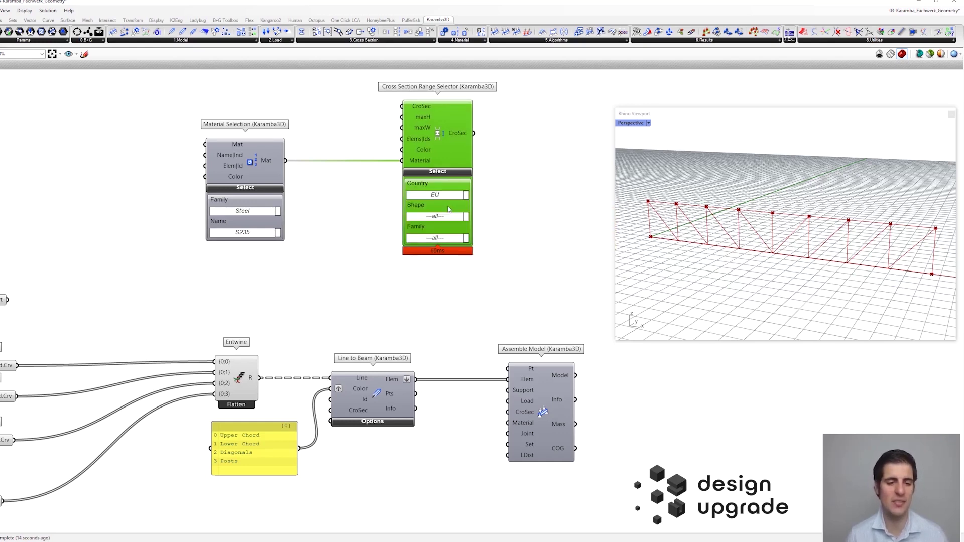
{"action": "left_click", "coordinate": [444, 217]}
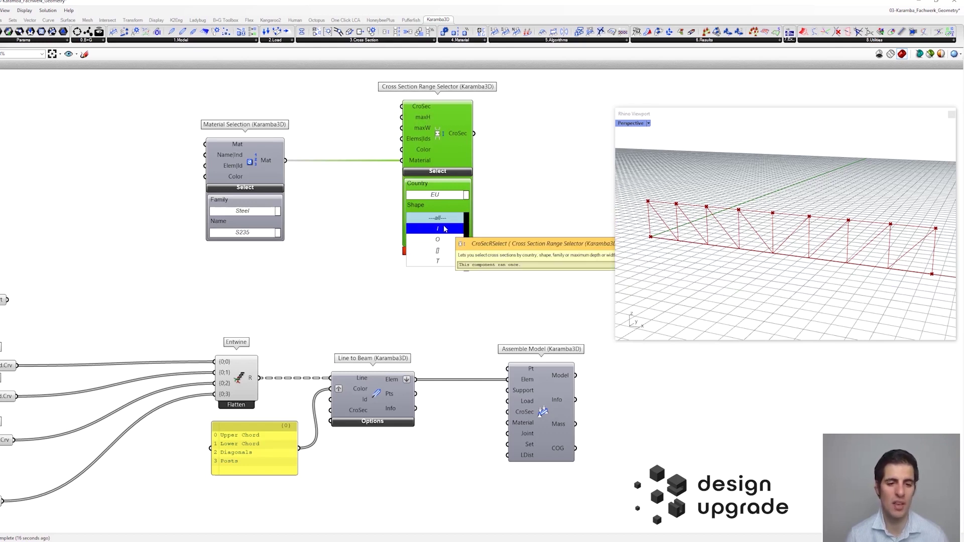
{"action": "left_click", "coordinate": [445, 213]}
{"action": "left_click", "coordinate": [437, 244]}
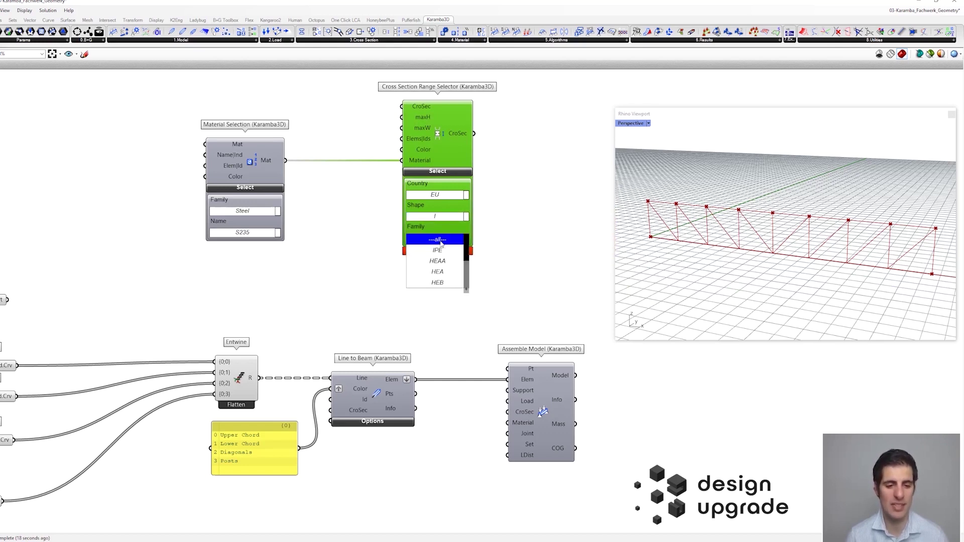
{"action": "left_click", "coordinate": [451, 284]}
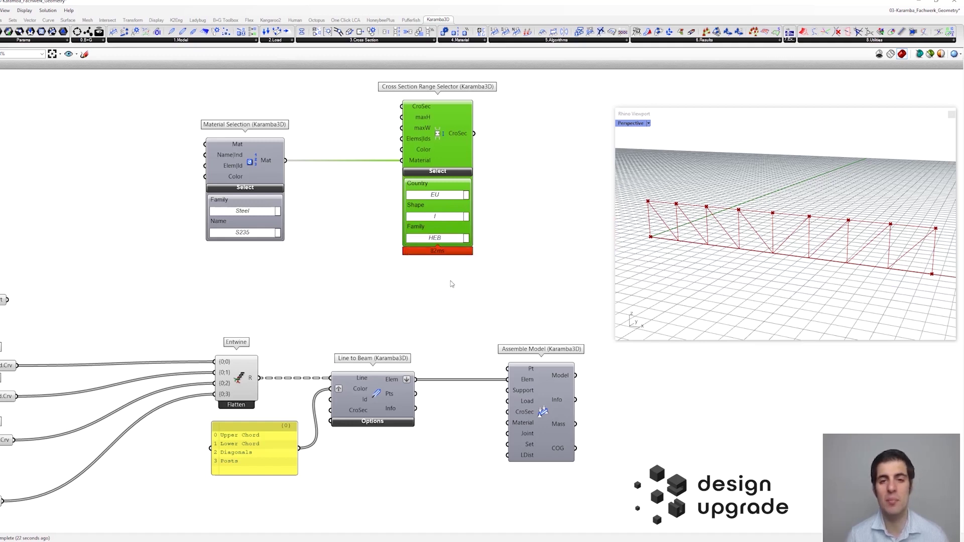
{"action": "right_click_drag", "start_coordinate": [528, 159], "coordinate": [369, 157]}
Inspect the range selector's CroSec output to confirm 24 EU HEB sections in S235.
{"action": "mouse_move", "coordinate": [367, 155]}
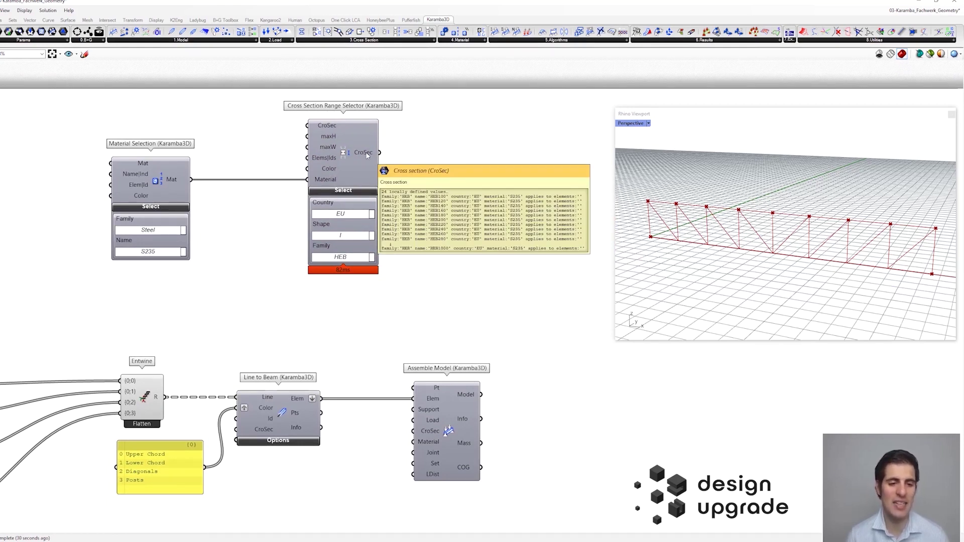
{"action": "right_click_drag", "start_coordinate": [488, 157], "coordinate": [465, 147]}
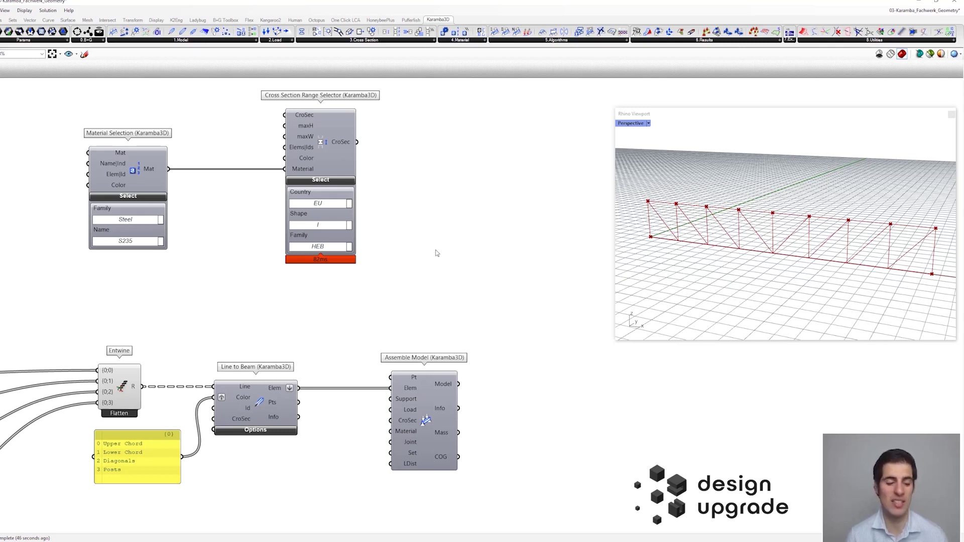
{"action": "scroll", "coordinate": [437, 251], "scroll_direction": "down", "scroll_amount": 1}
{"action": "right_click_drag", "start_coordinate": [437, 187], "coordinate": [424, 229]}
{"action": "scroll", "coordinate": [361, 158], "scroll_direction": "up", "scroll_amount": 1}
{"action": "mouse_move", "coordinate": [360, 156]}
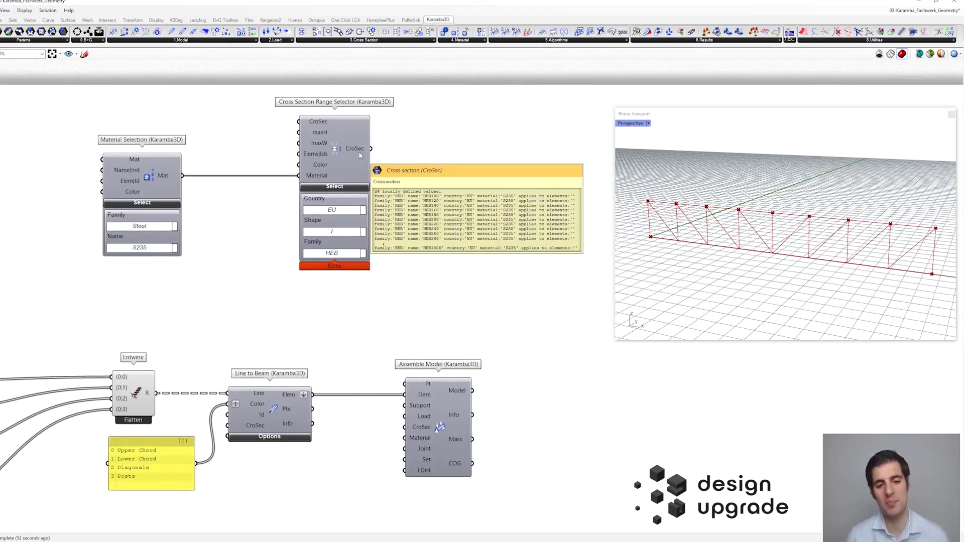
{"action": "right_click_drag", "start_coordinate": [390, 153], "coordinate": [456, 189]}
{"action": "scroll", "coordinate": [339, 153], "scroll_direction": "up", "scroll_amount": 1}
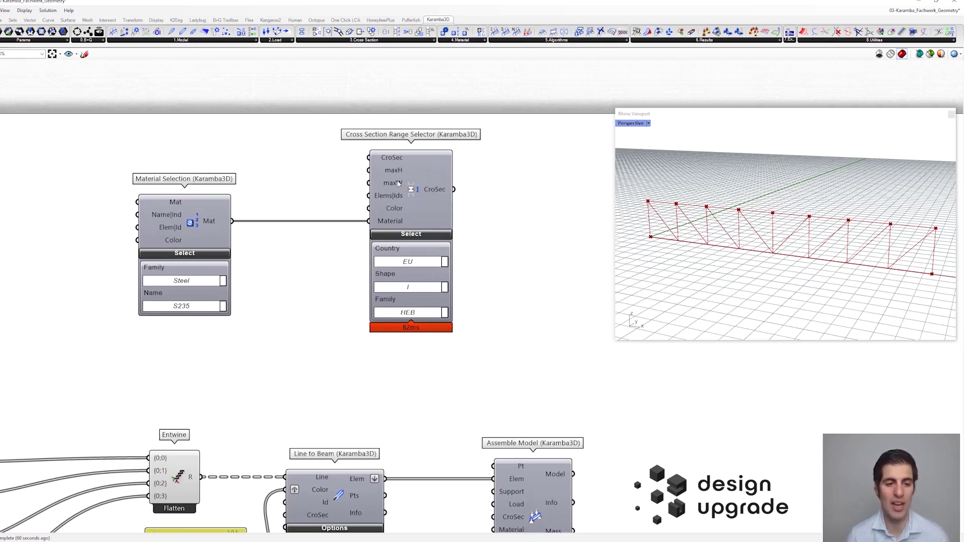
{"action": "mouse_move", "coordinate": [399, 184]}
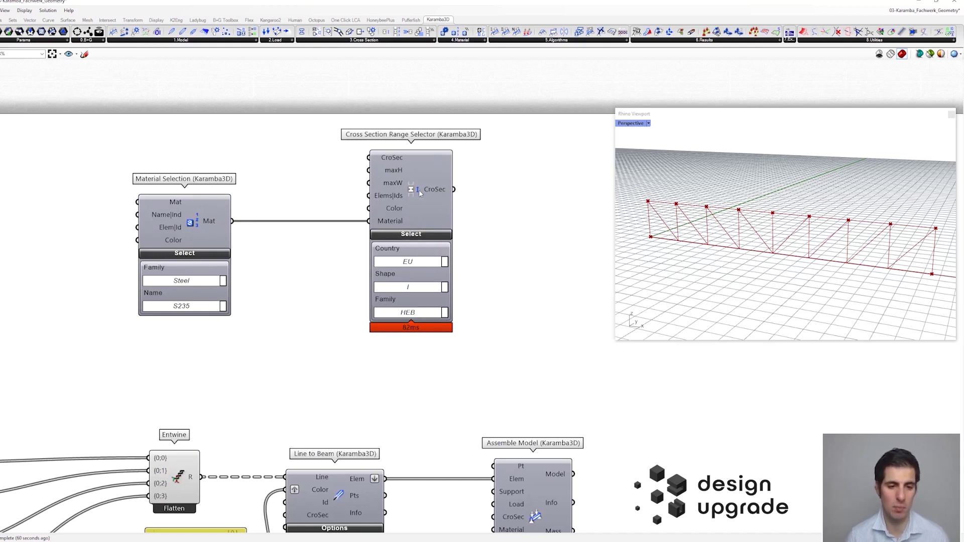
{"action": "mouse_move", "coordinate": [437, 194]}
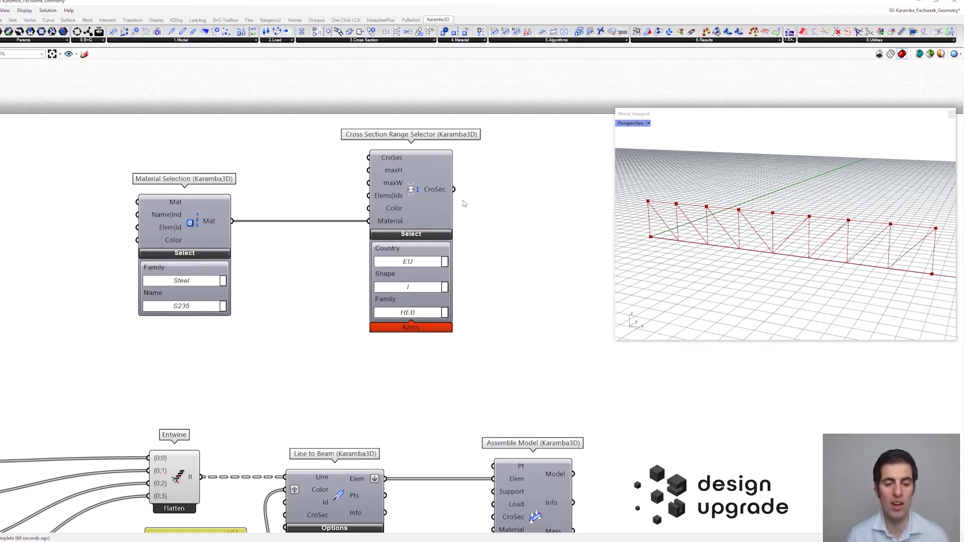
{"action": "right_click_drag", "start_coordinate": [463, 204], "coordinate": [391, 186]}
{"action": "double_click", "coordinate": [437, 184]}
{"action": "type", "text": "list"}
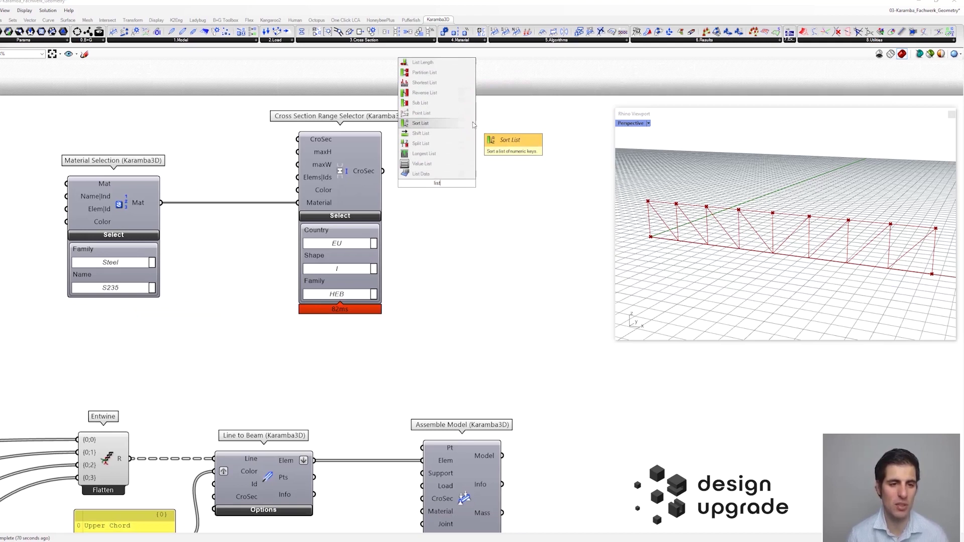
{"action": "type", "text": " ite"}
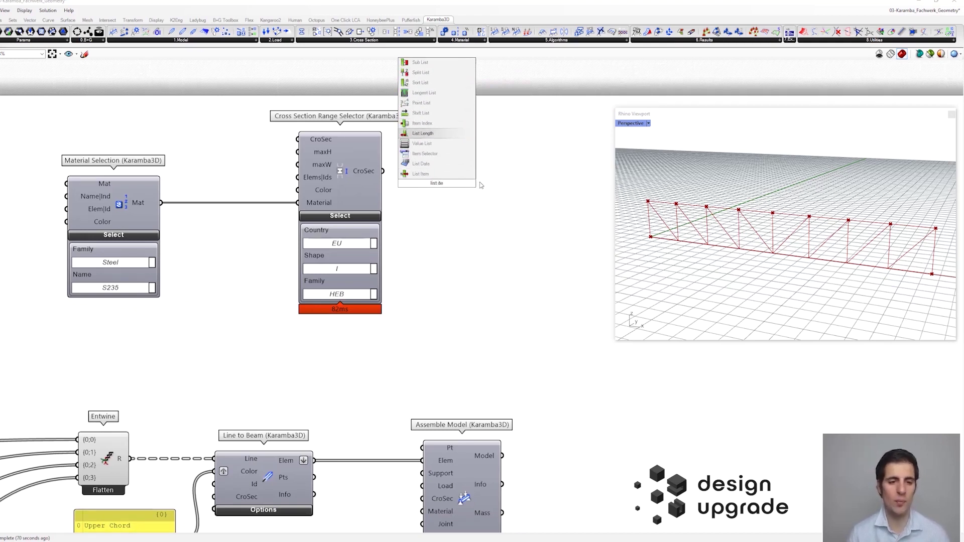
{"action": "left_click", "coordinate": [421, 174]}
{"action": "left_click_drag", "start_coordinate": [423, 174], "coordinate": [423, 174]}
{"action": "left_click_drag", "start_coordinate": [436, 181], "coordinate": [543, 201]}
{"action": "double_click", "coordinate": [487, 180]}
{"action": "type", "text": "\""}
{"action": "key", "text": "Return"}
{"action": "left_click_drag", "start_coordinate": [467, 184], "coordinate": [490, 200]}
{"action": "right_click_drag", "start_coordinate": [526, 205], "coordinate": [499, 199]}
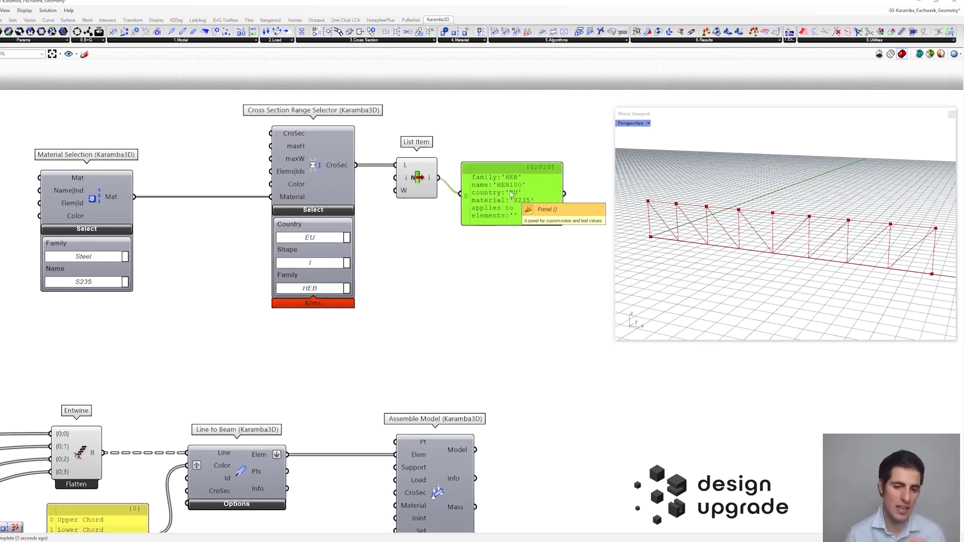
{"action": "left_click_drag", "start_coordinate": [511, 193], "coordinate": [521, 178]}
{"action": "left_click_drag", "start_coordinate": [528, 238], "coordinate": [421, 185]}
{"action": "key", "text": "Delete"}
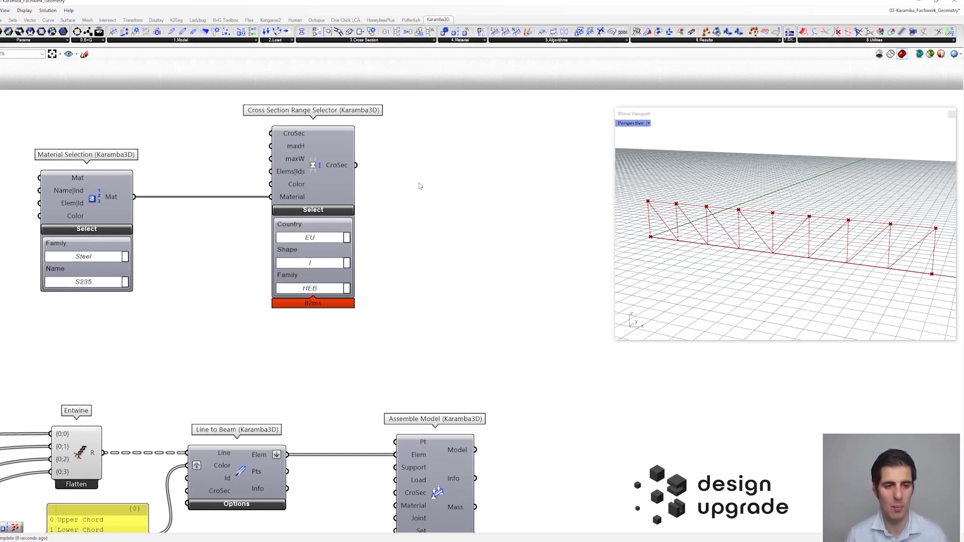
Add a Cross Section Selector and wire the Range Selector's CroSec output into its CroSec input.
{"action": "left_click", "coordinate": [415, 41]}
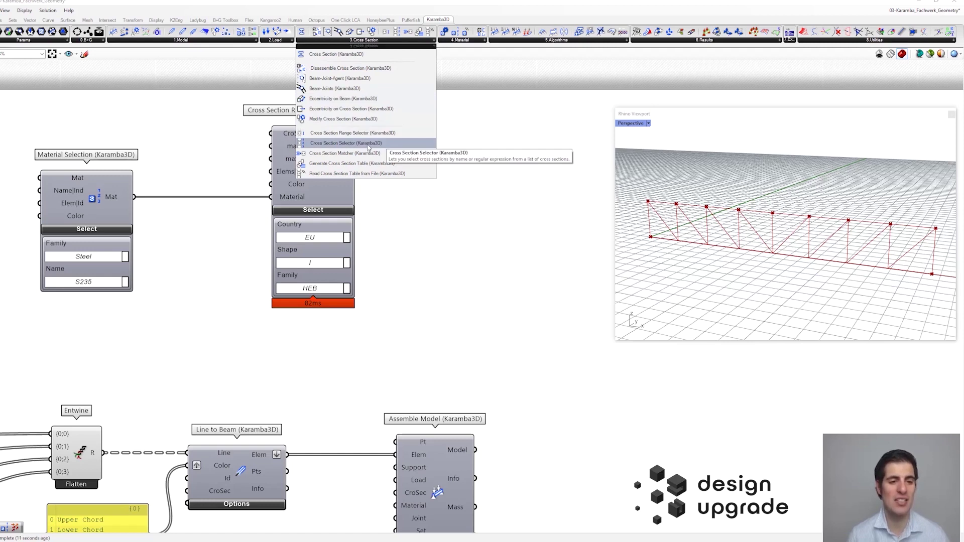
{"action": "left_click_drag", "start_coordinate": [369, 146], "coordinate": [441, 172]}
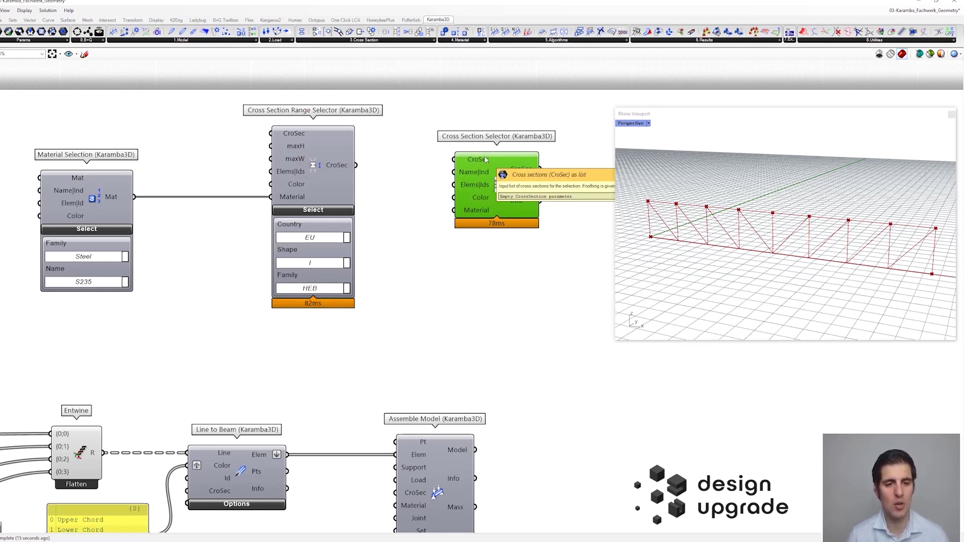
{"action": "right_click_drag", "start_coordinate": [485, 160], "coordinate": [432, 162]}
{"action": "left_click_drag", "start_coordinate": [302, 167], "coordinate": [436, 177]}
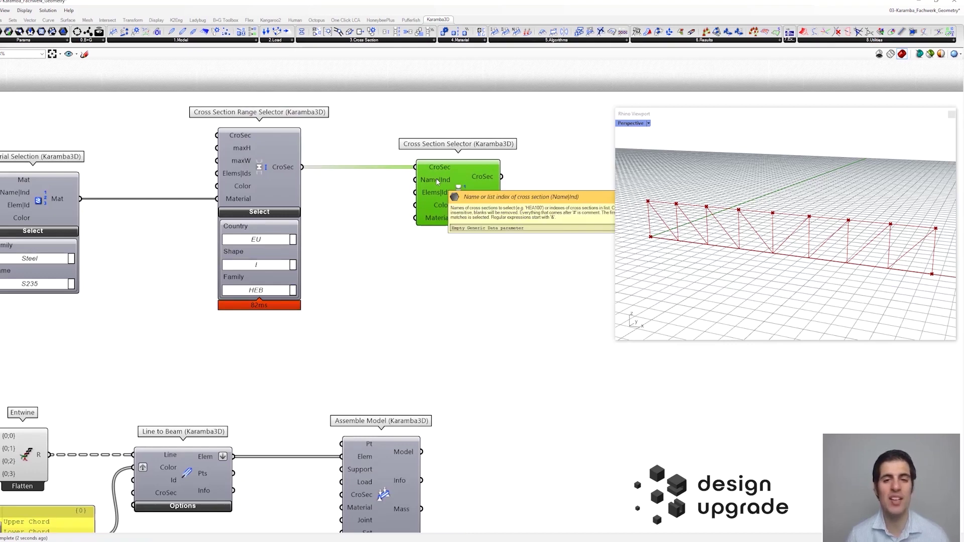
{"action": "left_click", "coordinate": [351, 204]}
Create a panel reading HEB300 and wire it into the Cross Section Selector's Name|Ind input.
{"action": "double_click", "coordinate": [351, 205]}
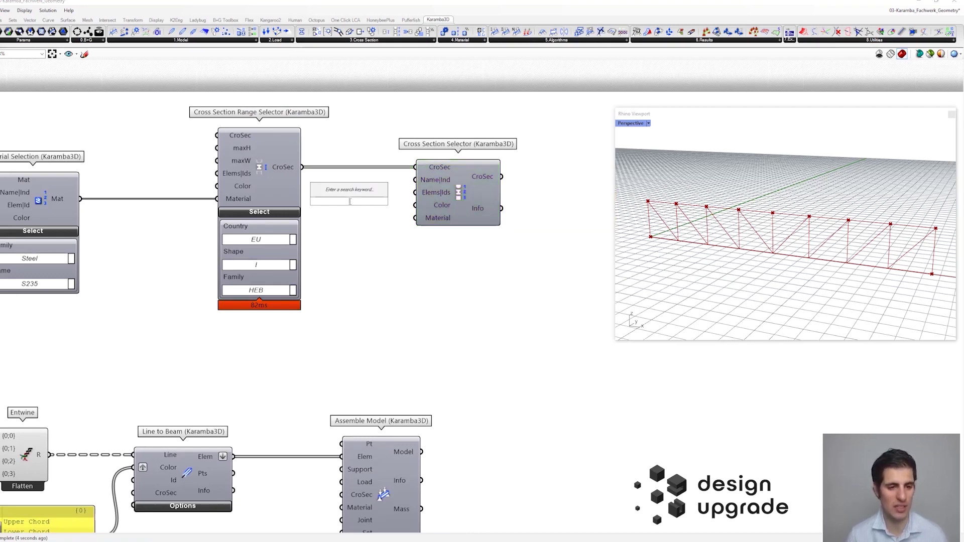
{"action": "type", "text": "\"HEB"}
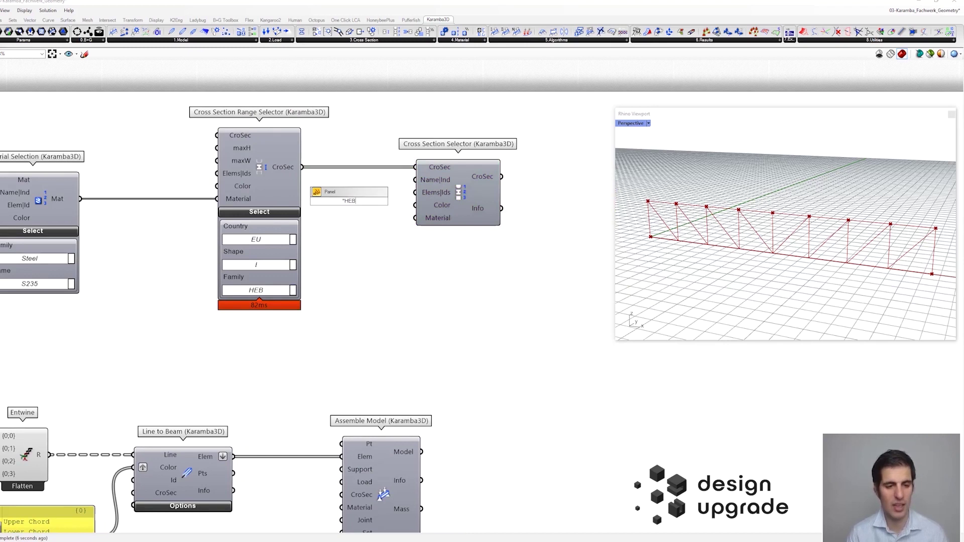
{"action": "type", "text": "300"}
{"action": "key", "text": "Return"}
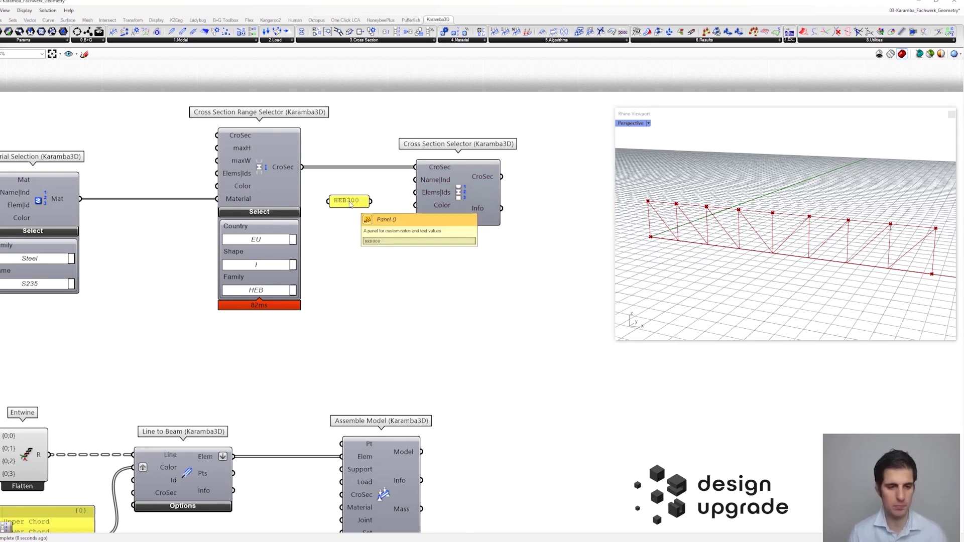
{"action": "left_click_drag", "start_coordinate": [370, 201], "coordinate": [414, 179]}
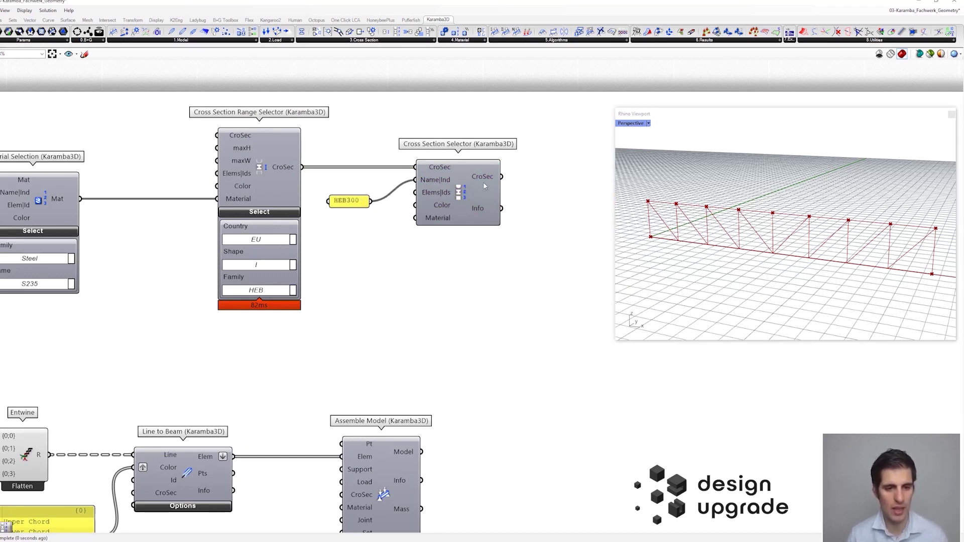
Add an output panel on the selector's CroSec output showing the HEB300 section in S235.
{"action": "mouse_move", "coordinate": [485, 181]}
{"action": "right_click_drag", "start_coordinate": [578, 178], "coordinate": [491, 183]}
{"action": "double_click", "coordinate": [492, 187]}
{"action": "type", "text": "panel"}
{"action": "key", "text": "Return"}
{"action": "left_click_drag", "start_coordinate": [415, 182], "coordinate": [444, 185]}
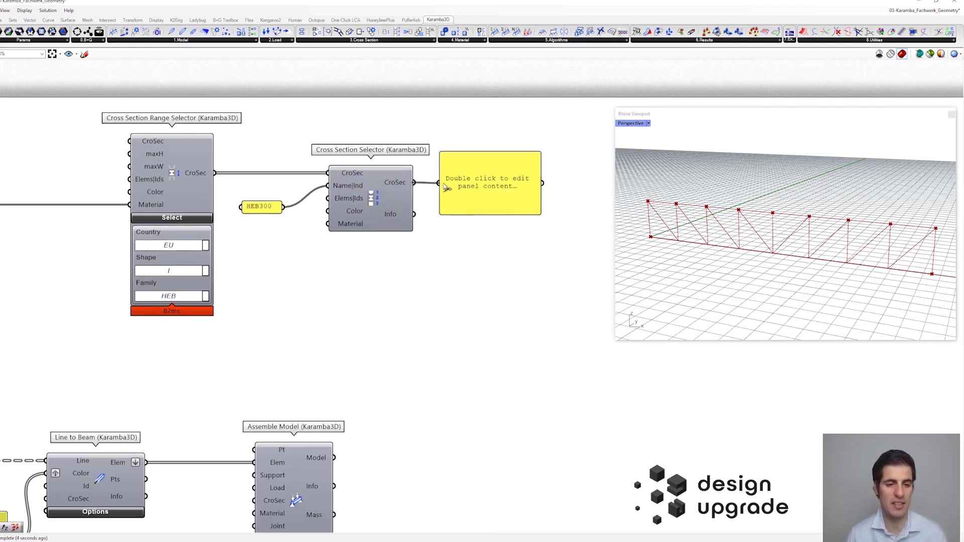
{"action": "left_click", "coordinate": [487, 206]}
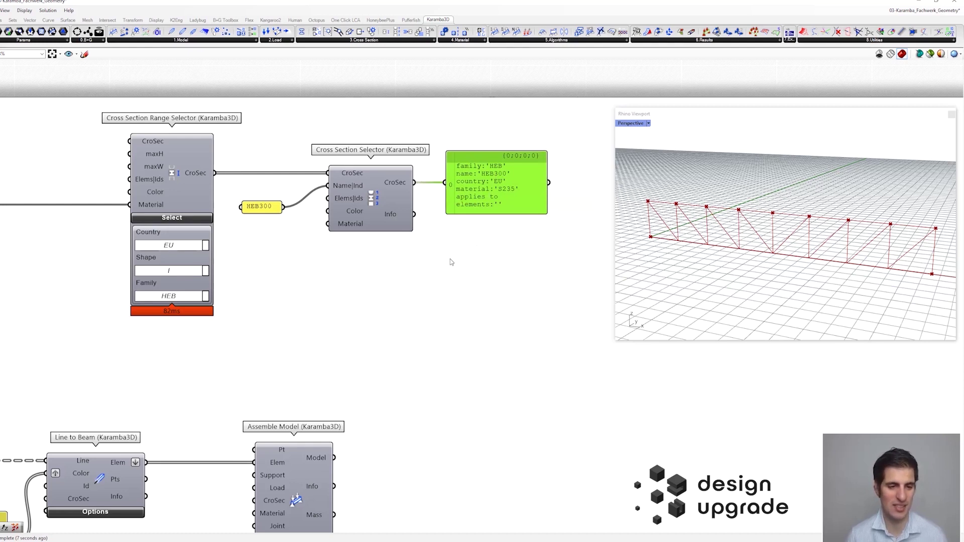
{"action": "scroll", "coordinate": [447, 230], "scroll_direction": "down", "scroll_amount": 2}
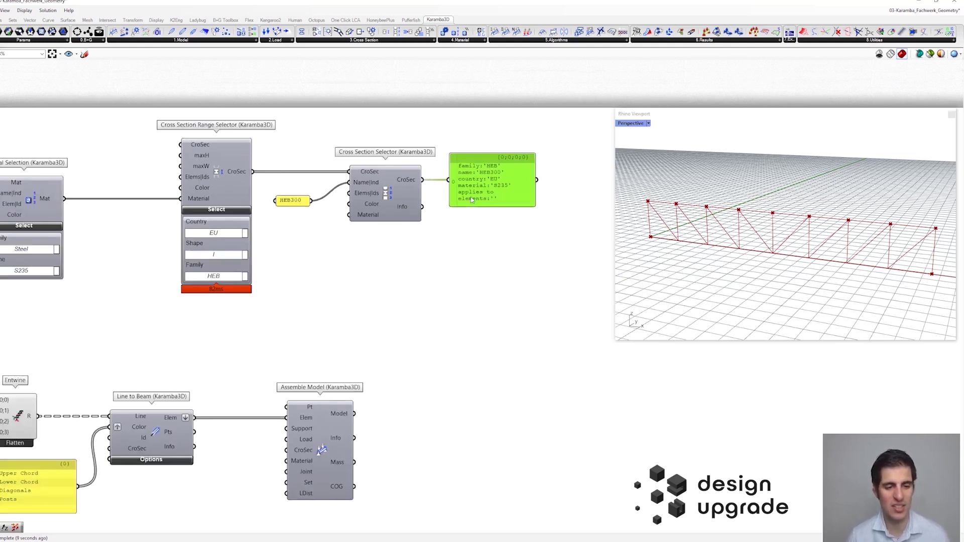
{"action": "left_click_drag", "start_coordinate": [472, 199], "coordinate": [479, 199]}
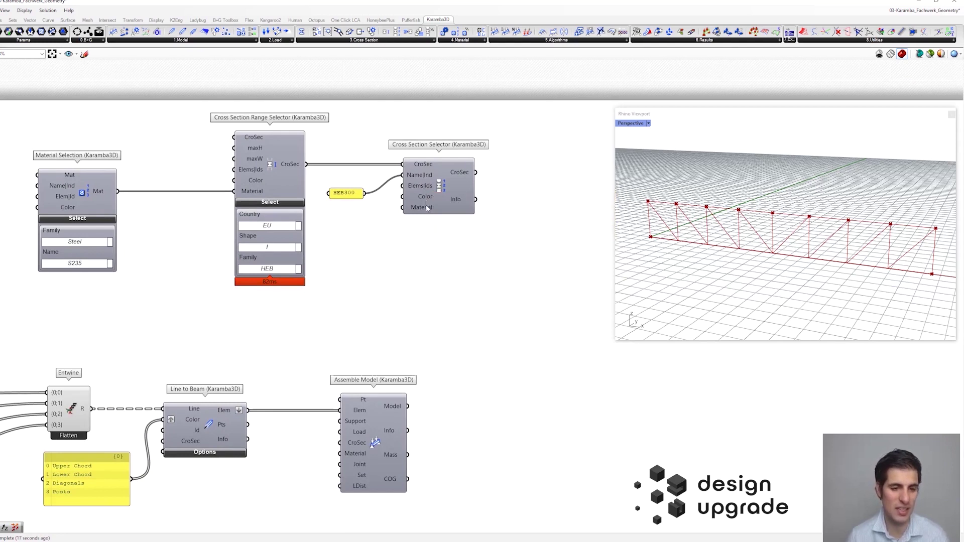
Wire the selector's HEB300 CroSec output into the CroSec input of Line to Beam.
{"action": "scroll", "coordinate": [415, 224], "scroll_direction": "down", "scroll_amount": 1}
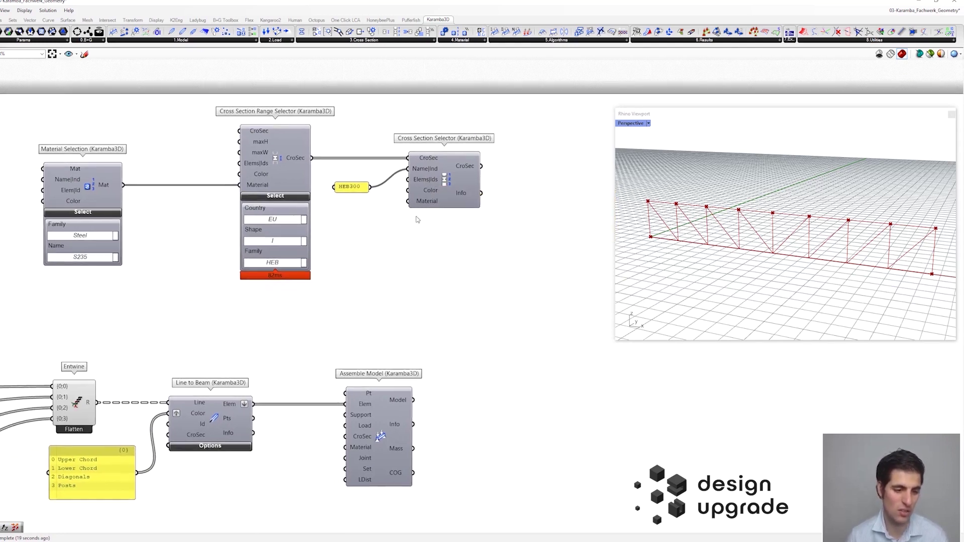
{"action": "left_click_drag", "start_coordinate": [467, 174], "coordinate": [206, 402]}
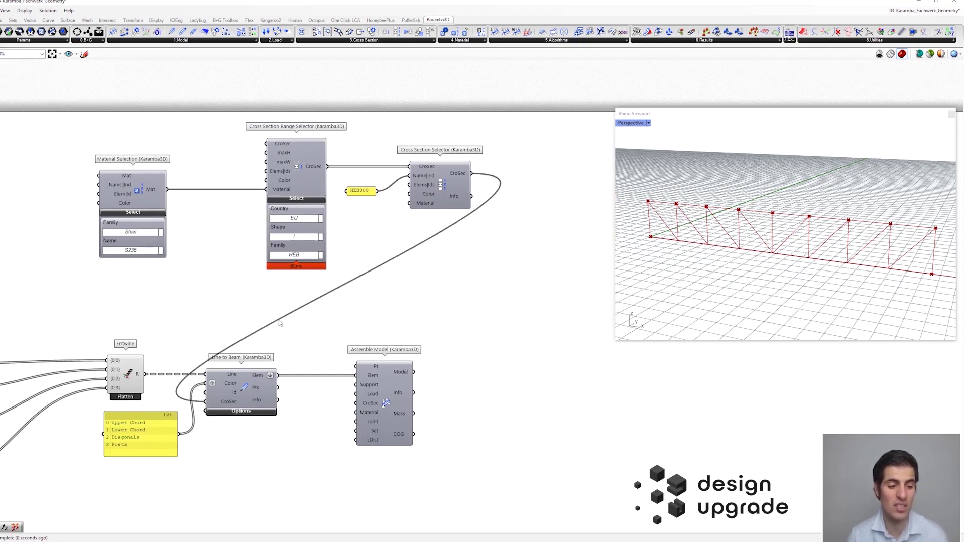
{"action": "scroll", "coordinate": [429, 276], "scroll_direction": "down", "scroll_amount": 2}
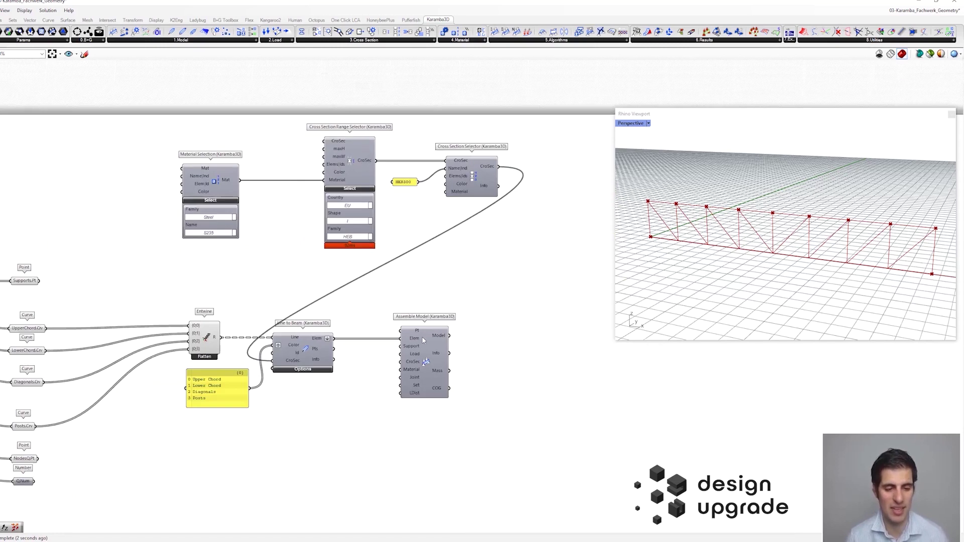
{"action": "left_click", "coordinate": [466, 343]}
{"action": "left_click", "coordinate": [420, 308]}
{"action": "scroll", "coordinate": [420, 308], "scroll_direction": "up", "scroll_amount": 2}
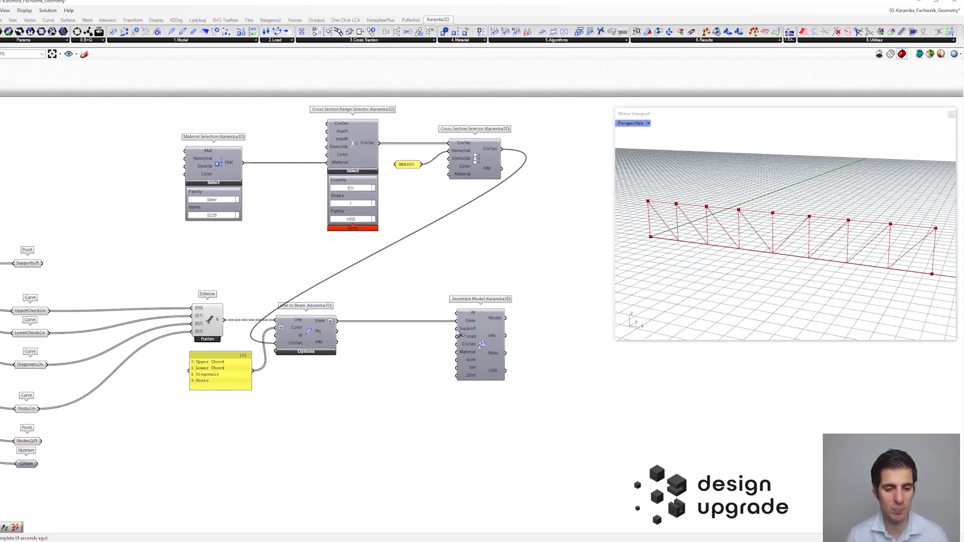
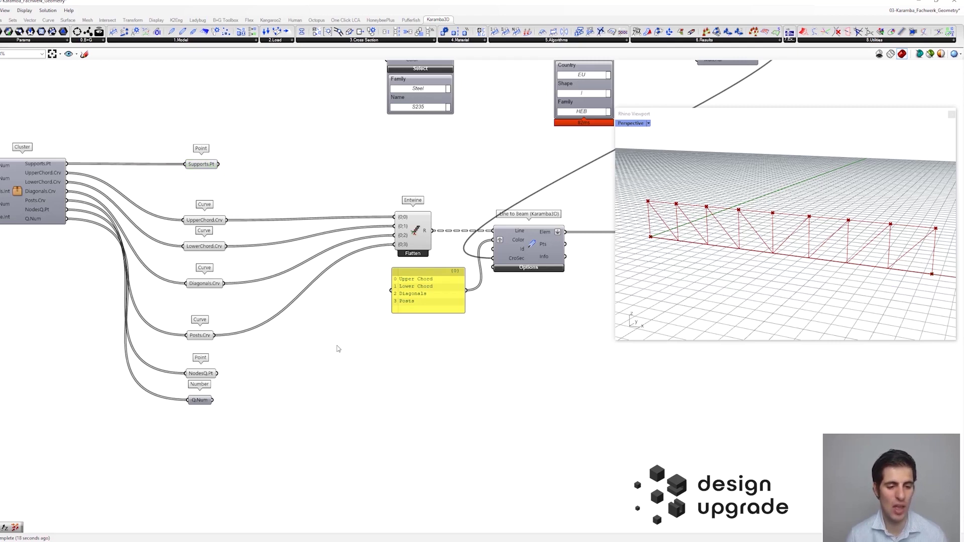
Search the component library for 'list' to show the list-handling components.
{"action": "type", "text": "list"}
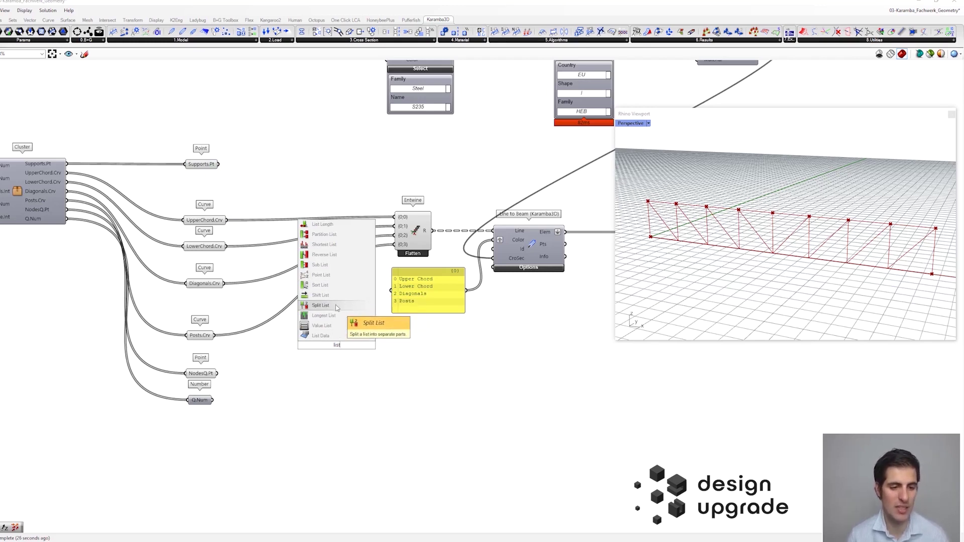
Add a List Item component with the Supports.Pt points wired into its L input.
{"action": "type", "text": "ite"}
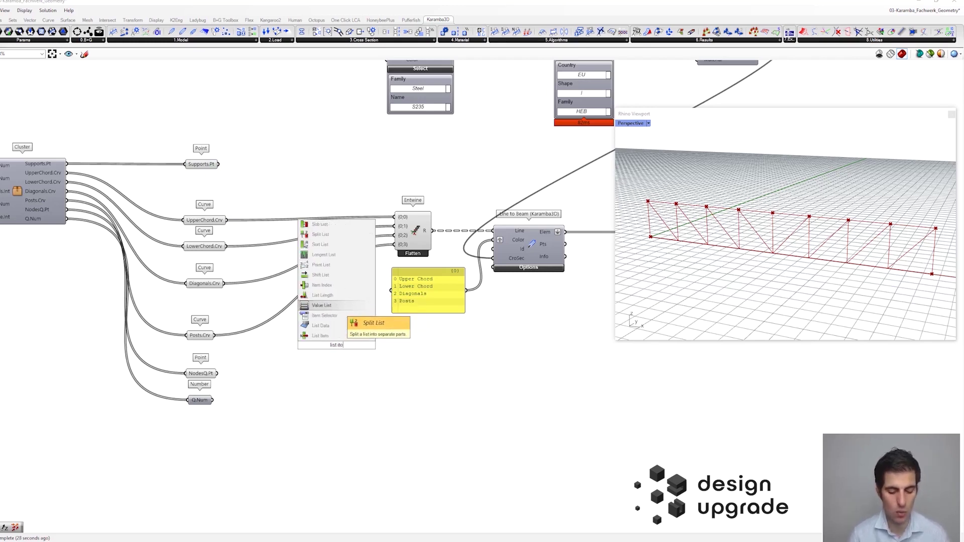
{"action": "left_click", "coordinate": [335, 334]}
{"action": "left_click_drag", "start_coordinate": [219, 165], "coordinate": [394, 398]}
{"action": "right_click_drag", "start_coordinate": [393, 398], "coordinate": [299, 308]}
{"action": "left_click_drag", "start_coordinate": [300, 310], "coordinate": [317, 323]}
{"action": "scroll", "coordinate": [318, 323], "scroll_direction": "up", "scroll_amount": 5}
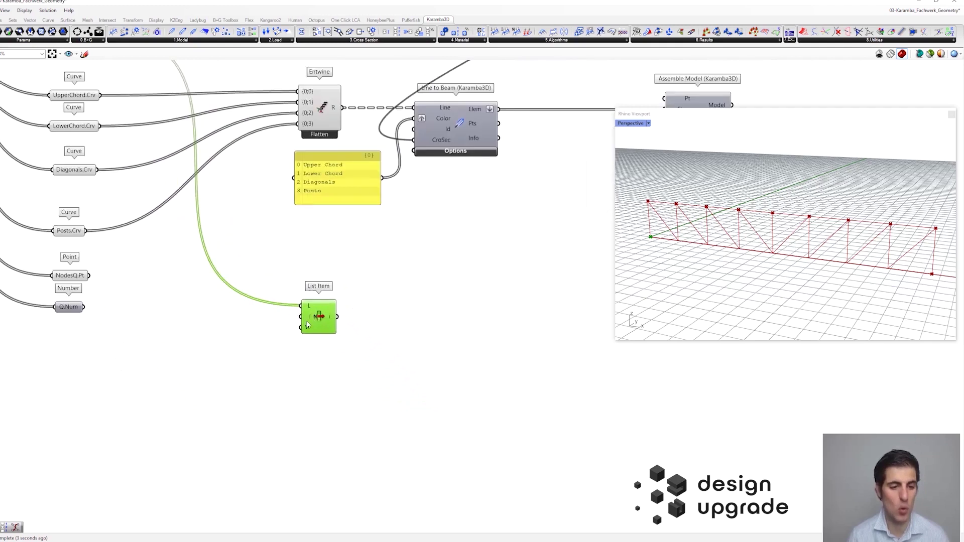
{"action": "scroll", "coordinate": [309, 325], "scroll_direction": "up", "scroll_amount": 2}
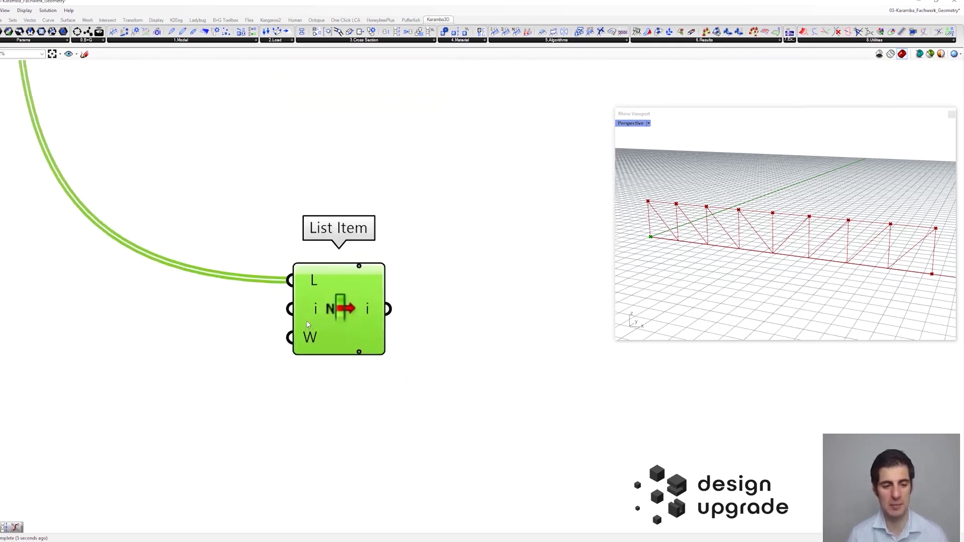
{"action": "scroll", "coordinate": [357, 285], "scroll_direction": "up", "scroll_amount": 1}
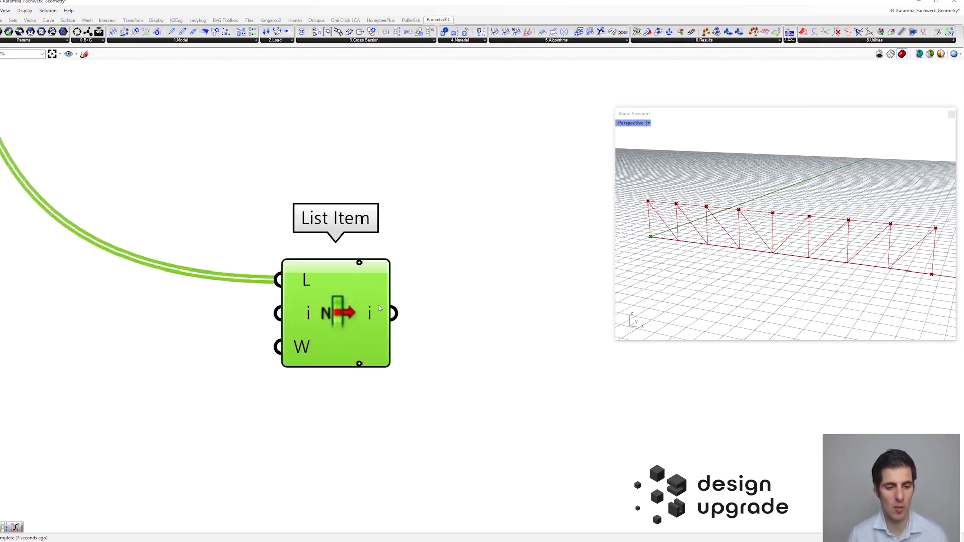
Give List Item an extra +1 output and move it below the other components.
{"action": "left_click", "coordinate": [360, 364]}
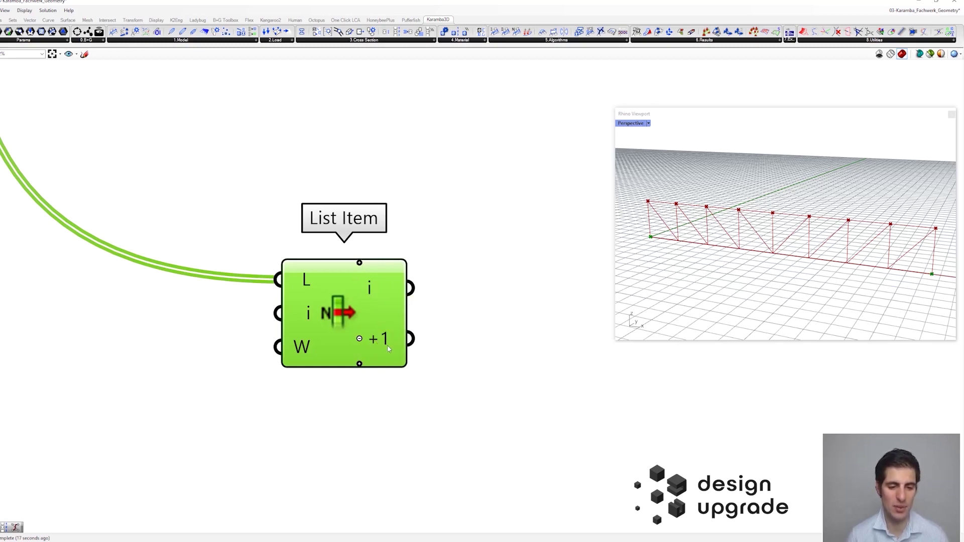
{"action": "scroll", "coordinate": [387, 345], "scroll_direction": "down", "scroll_amount": 5}
{"action": "left_click_drag", "start_coordinate": [389, 335], "coordinate": [343, 345]}
{"action": "right_click_drag", "start_coordinate": [429, 298], "coordinate": [427, 298]}
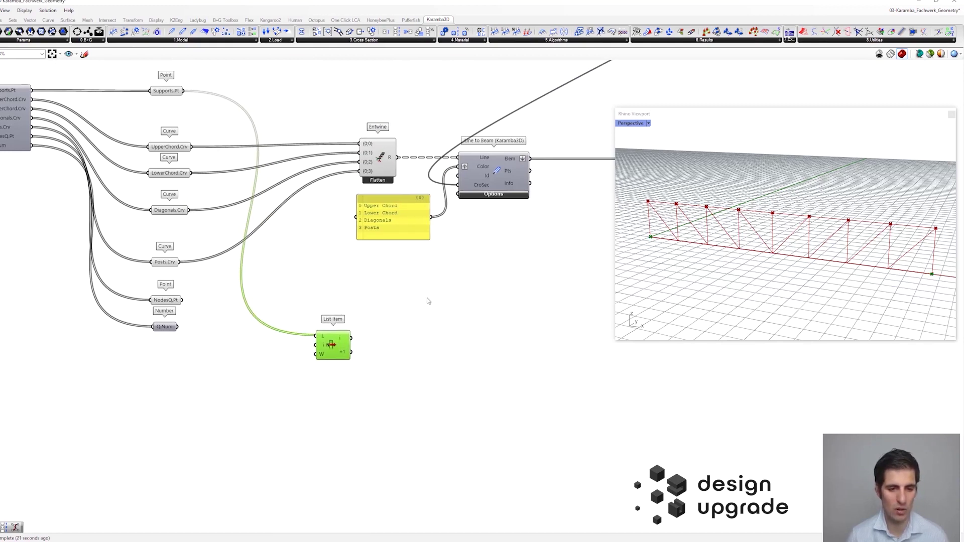
Add a Point parameter holding List Item's first support point.
{"action": "double_click", "coordinate": [401, 322]}
{"action": "type", "text": "point"}
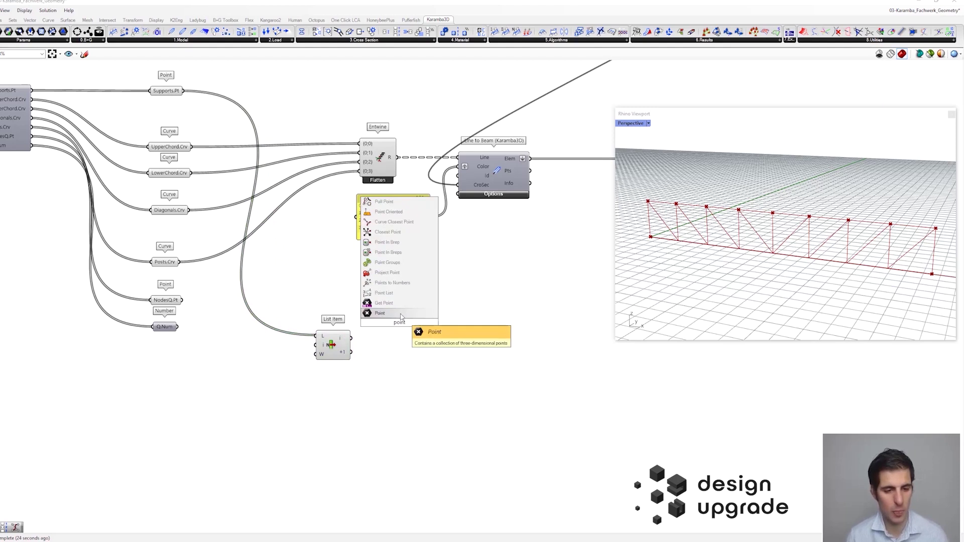
{"action": "left_click", "coordinate": [400, 315]}
{"action": "left_click_drag", "start_coordinate": [351, 338], "coordinate": [392, 344]}
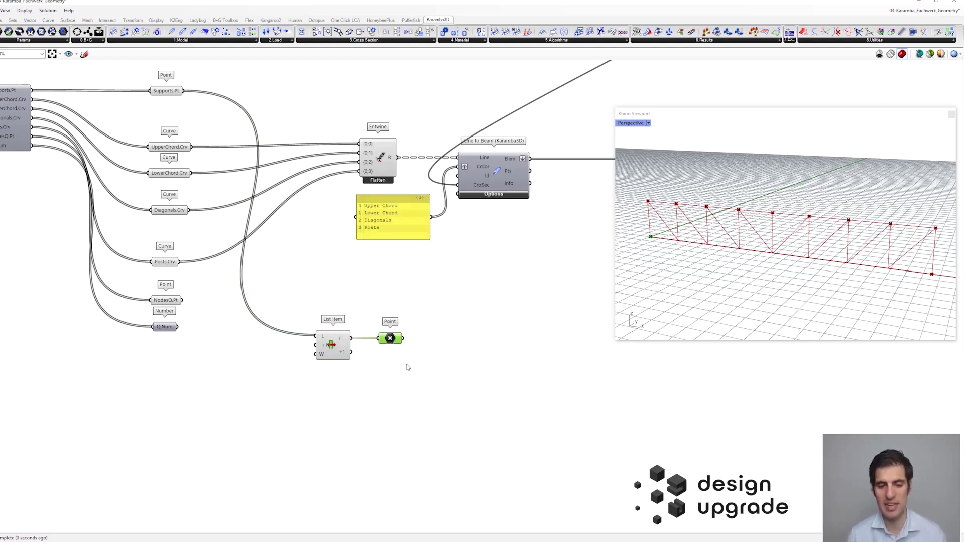
Duplicate the Point parameter and feed it List Item's +1 next support point.
{"action": "key", "text": "ctrl+c"}
{"action": "key", "text": "ctrl+v"}
{"action": "left_click_drag", "start_coordinate": [390, 346], "coordinate": [370, 364]}
{"action": "left_click_drag", "start_coordinate": [386, 361], "coordinate": [395, 368]}
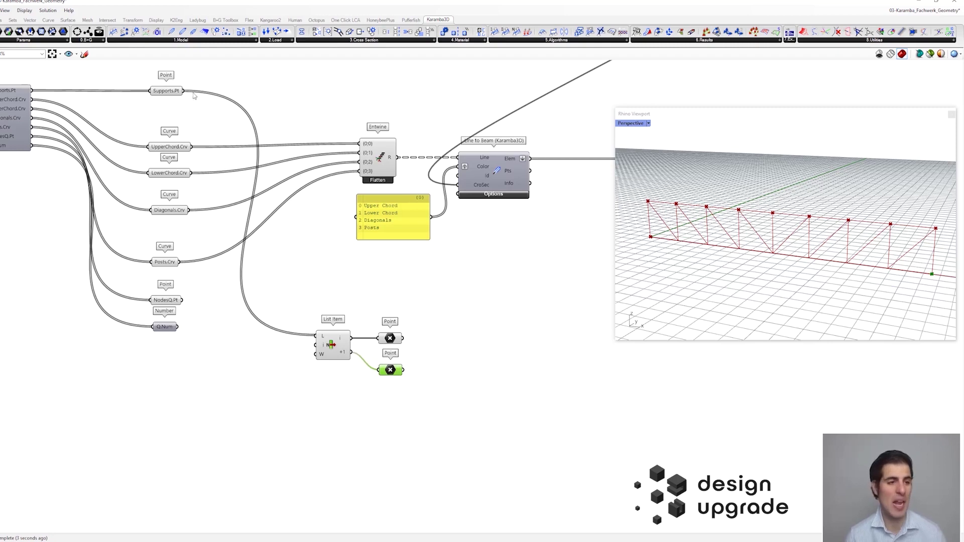
{"action": "left_click", "coordinate": [154, 45]}
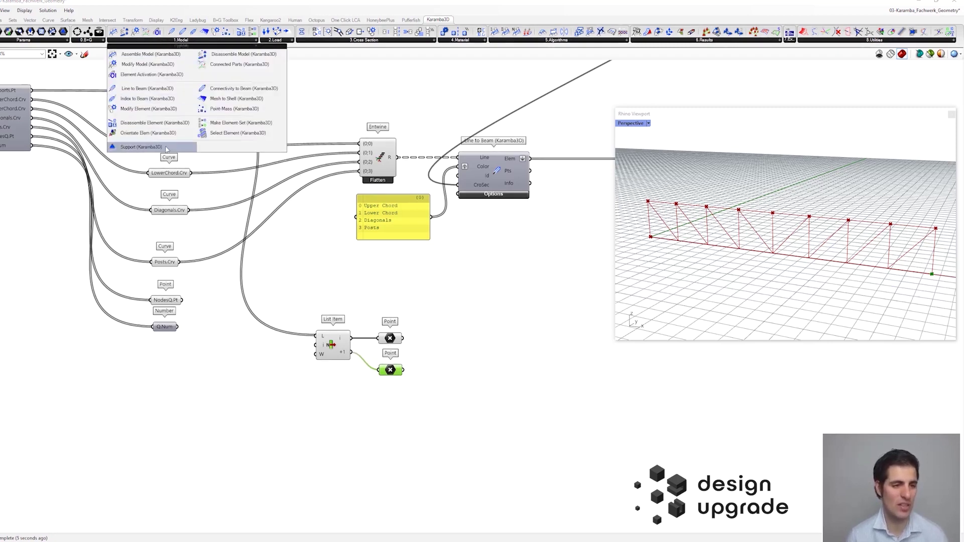
Add a Karamba3D Support at the first point, restrained in Tx, Ty and Tz.
{"action": "left_click", "coordinate": [166, 149]}
{"action": "left_click", "coordinate": [509, 355]}
{"action": "left_click_drag", "start_coordinate": [508, 351], "coordinate": [490, 302]}
{"action": "left_click_drag", "start_coordinate": [405, 338], "coordinate": [481, 335]}
{"action": "left_click_drag", "start_coordinate": [494, 341], "coordinate": [496, 350]}
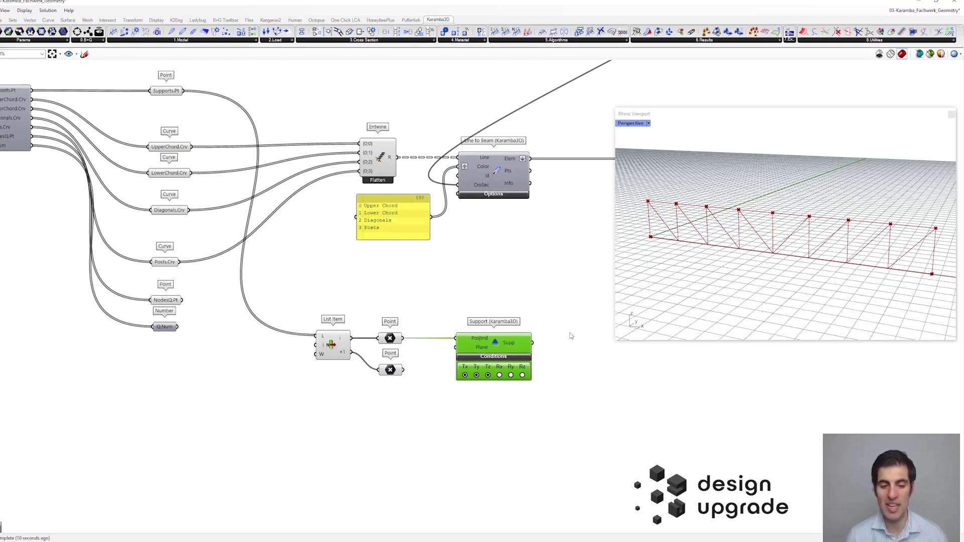
{"action": "scroll", "coordinate": [493, 369], "scroll_direction": "up", "scroll_amount": 1}
{"action": "right_click_drag", "start_coordinate": [503, 304], "coordinate": [495, 268]}
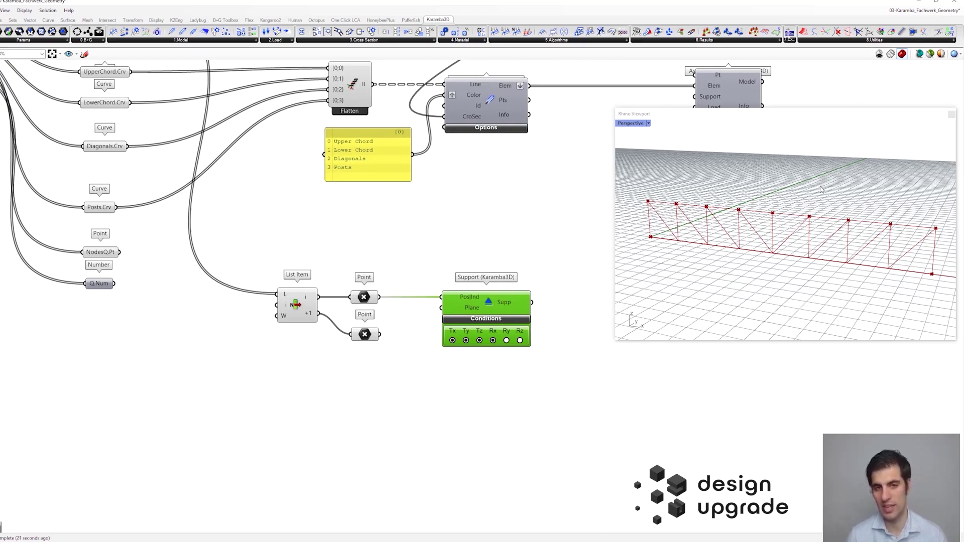
Copy the Support to the second point and release Tx to make a roller.
{"action": "left_click_drag", "start_coordinate": [369, 338], "coordinate": [373, 400]}
{"action": "left_click", "coordinate": [477, 310]}
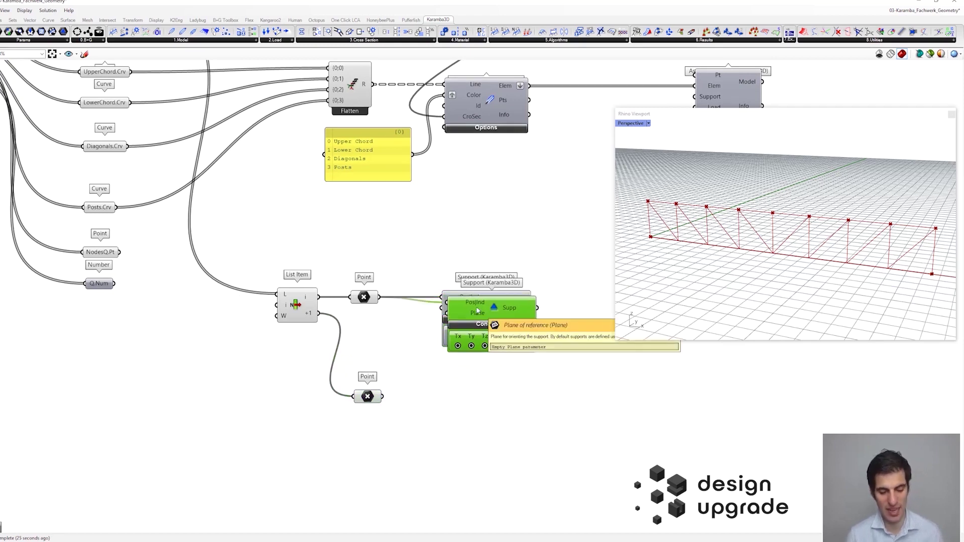
{"action": "left_click_drag", "start_coordinate": [477, 310], "coordinate": [462, 389], "text": "alt"}
{"action": "left_click_drag", "start_coordinate": [383, 396], "coordinate": [461, 399]}
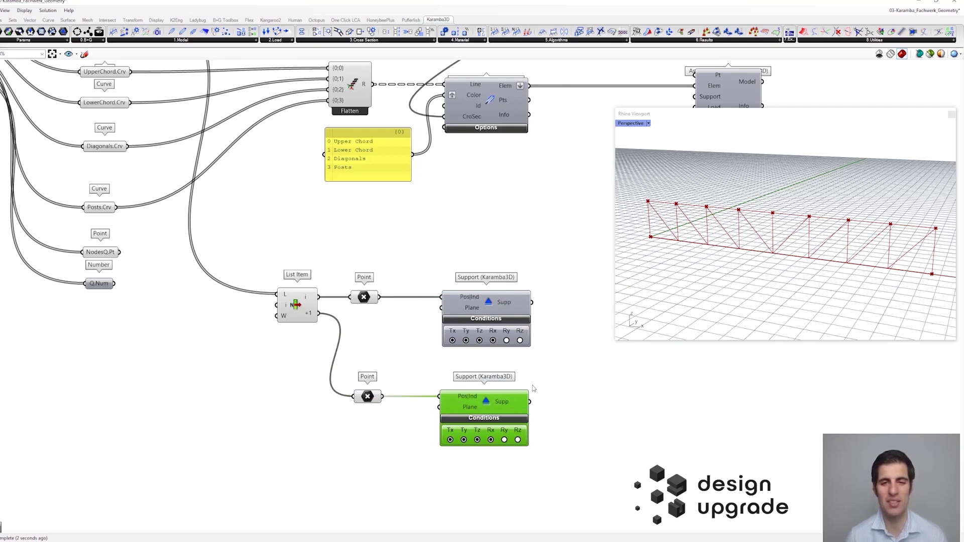
{"action": "left_click", "coordinate": [491, 440]}
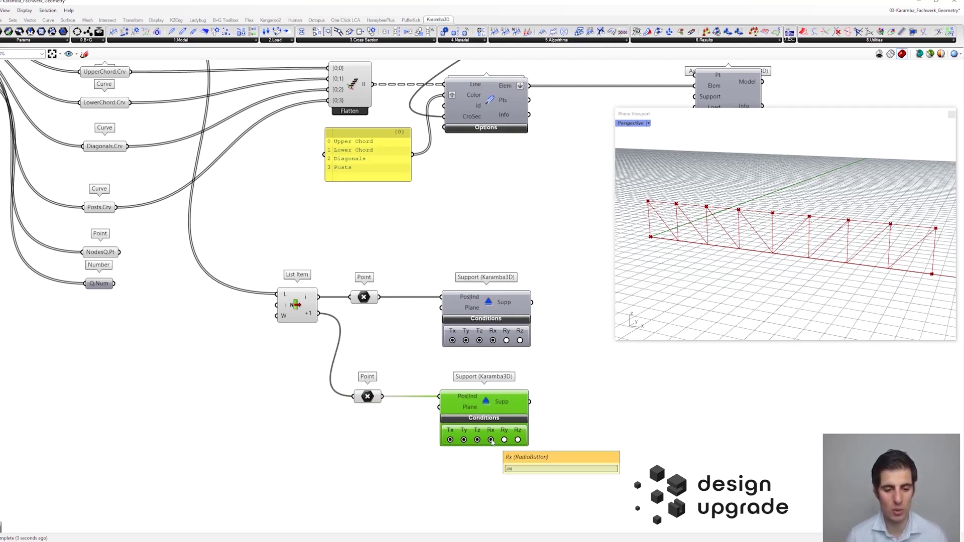
{"action": "left_click", "coordinate": [451, 440]}
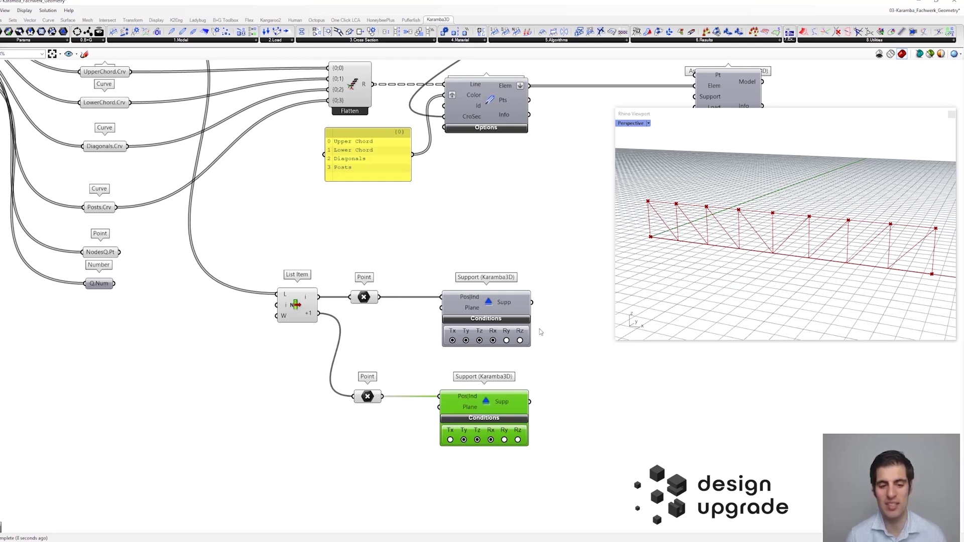
{"action": "left_click_drag", "start_coordinate": [491, 404], "coordinate": [492, 417]}
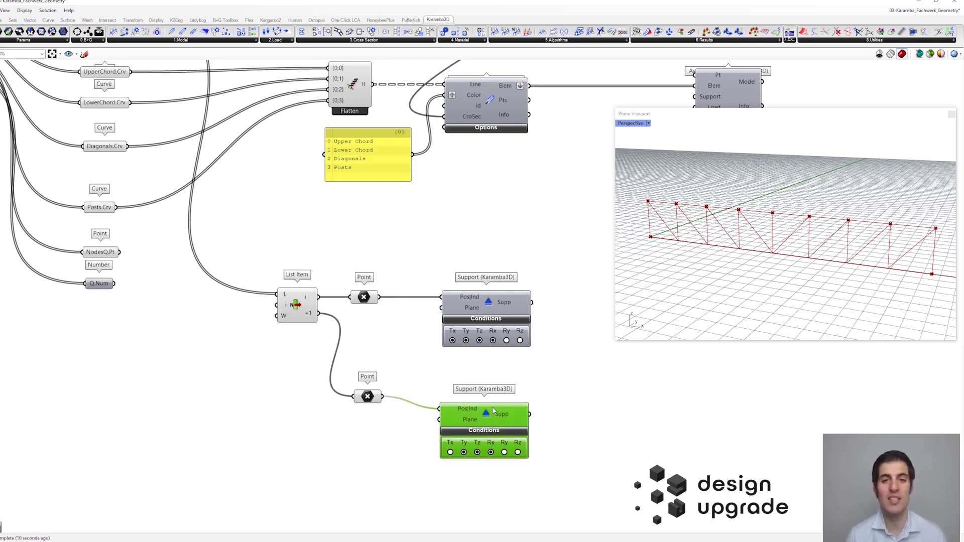
{"action": "right_click_drag", "start_coordinate": [557, 344], "coordinate": [487, 354]}
{"action": "right_click_drag", "start_coordinate": [502, 312], "coordinate": [417, 356]}
{"action": "scroll", "coordinate": [416, 355], "scroll_direction": "down", "scroll_amount": 2}
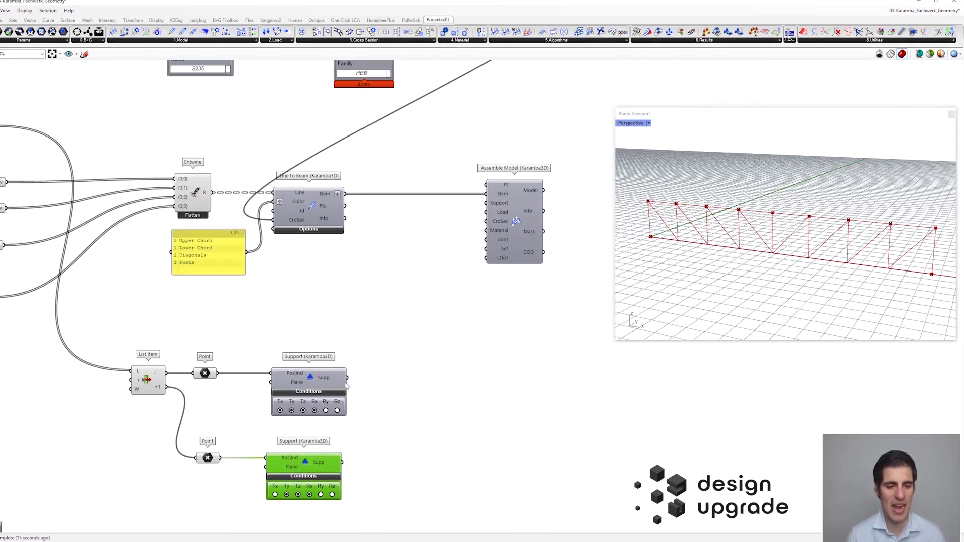
Wire both Supp outputs into Assemble Model's Support input and set that input to Flatten.
{"action": "left_click_drag", "start_coordinate": [348, 378], "coordinate": [486, 203]}
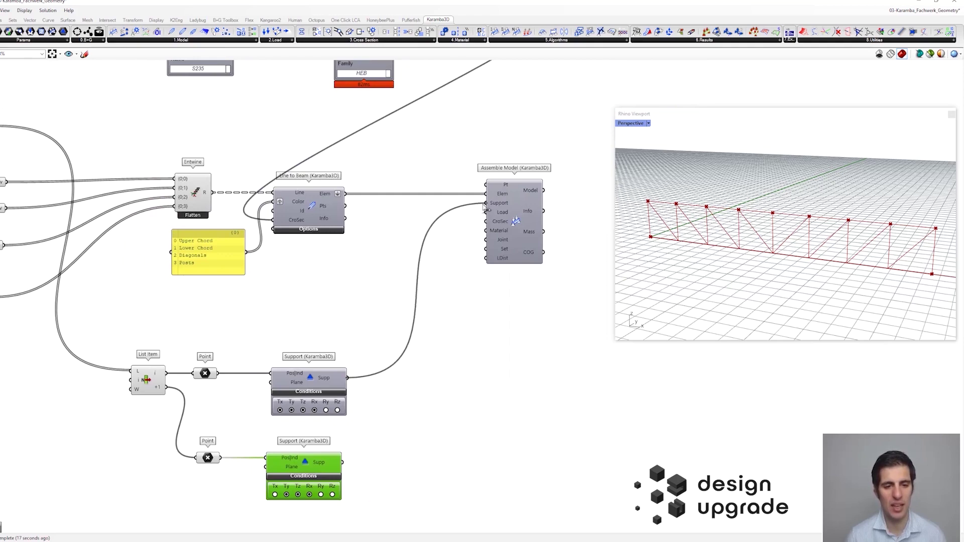
{"action": "left_click_drag", "start_coordinate": [344, 462], "coordinate": [486, 203], "text": "shift"}
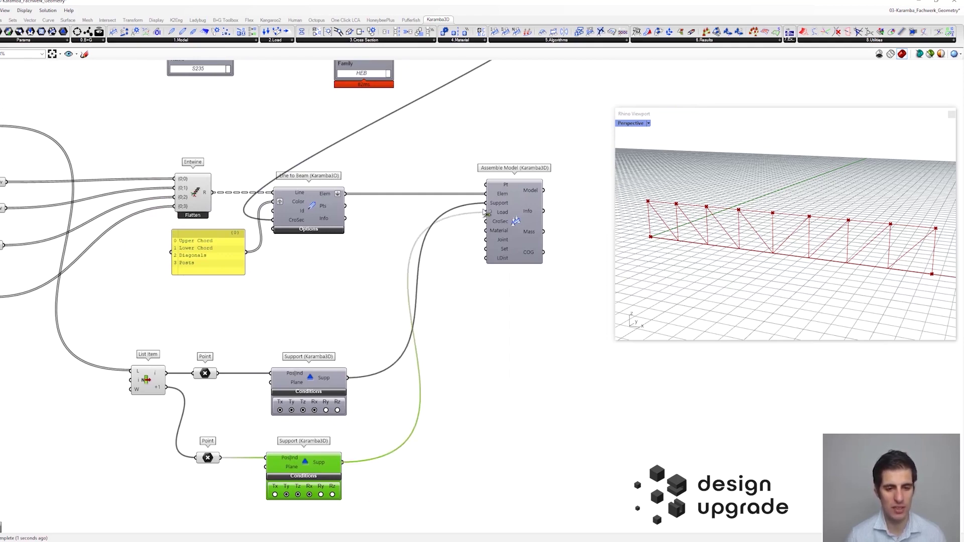
{"action": "right_click", "coordinate": [493, 205]}
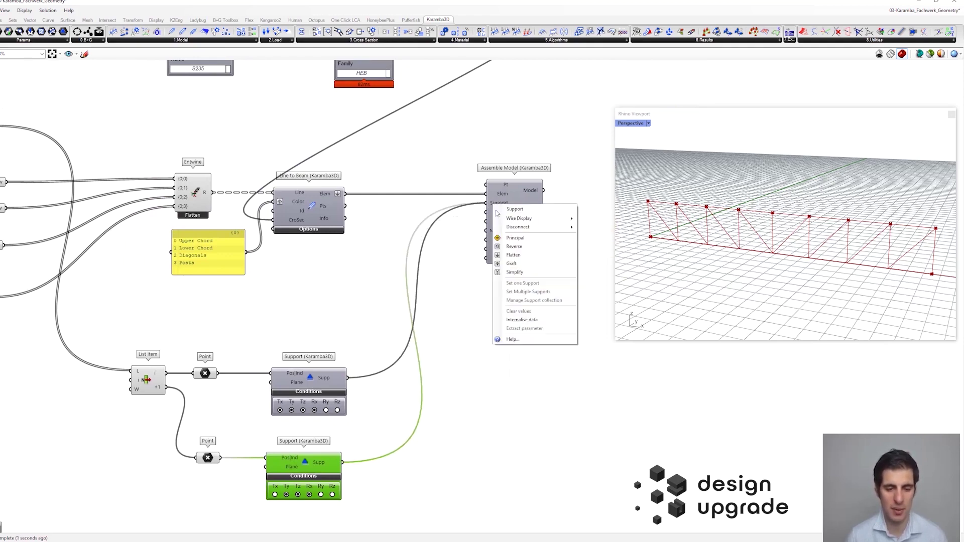
{"action": "left_click", "coordinate": [525, 255]}
{"action": "left_click", "coordinate": [512, 288]}
{"action": "right_click_drag", "start_coordinate": [499, 304], "coordinate": [520, 203]}
{"action": "scroll", "coordinate": [457, 240], "scroll_direction": "down", "scroll_amount": 3}
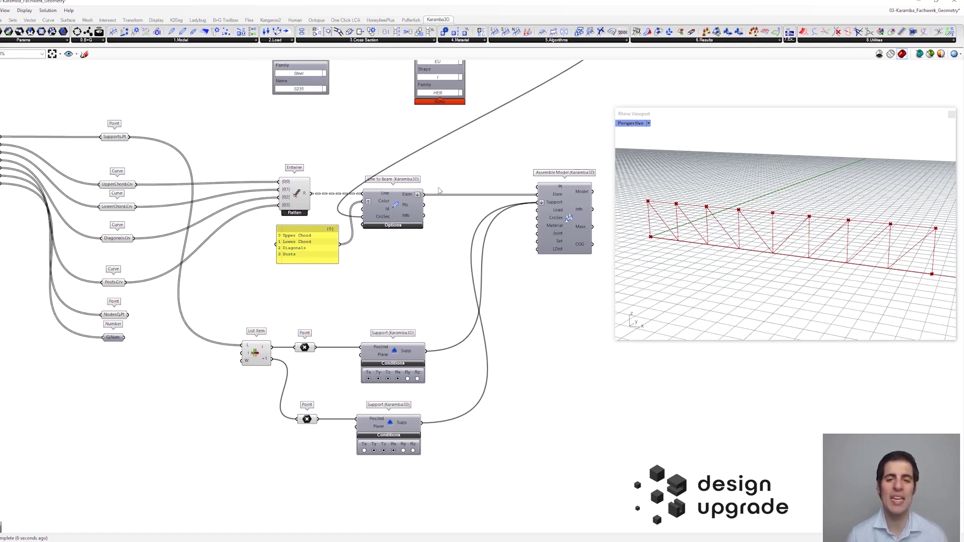
{"action": "scroll", "coordinate": [438, 191], "scroll_direction": "down", "scroll_amount": 1}
{"action": "left_click", "coordinate": [204, 40]}
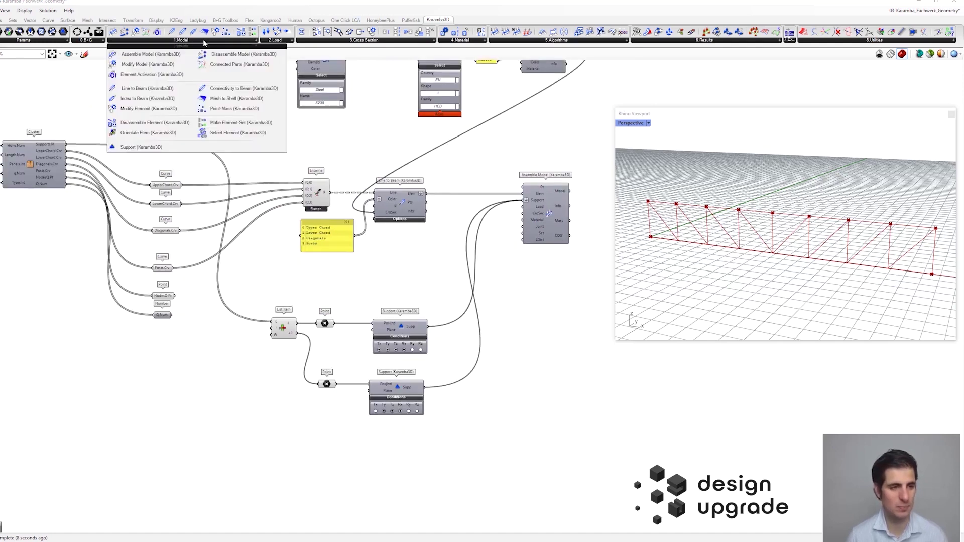
Add a Karamba3D Loads component from the 2.Load menu.
{"action": "left_click", "coordinate": [277, 40]}
{"action": "left_click", "coordinate": [280, 53]}
{"action": "left_click", "coordinate": [383, 482]}
Select NodesQ.Pt and orbit the Rhino view to see where the load nodes sit.
{"action": "right_click_drag", "start_coordinate": [239, 388], "coordinate": [395, 369]}
{"action": "right_click_drag", "start_coordinate": [314, 312], "coordinate": [366, 334]}
{"action": "scroll", "coordinate": [274, 162], "scroll_direction": "up", "scroll_amount": 2}
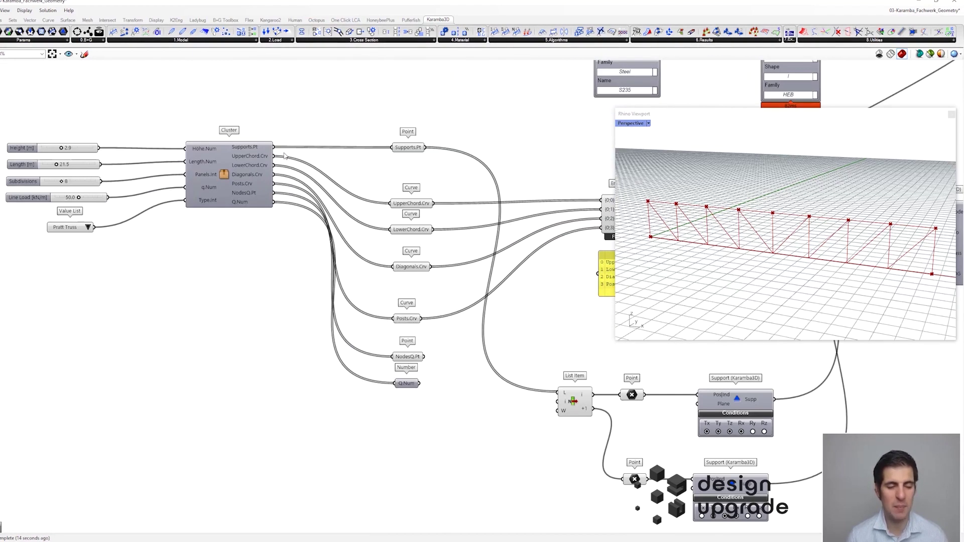
{"action": "scroll", "coordinate": [285, 156], "scroll_direction": "down", "scroll_amount": 3}
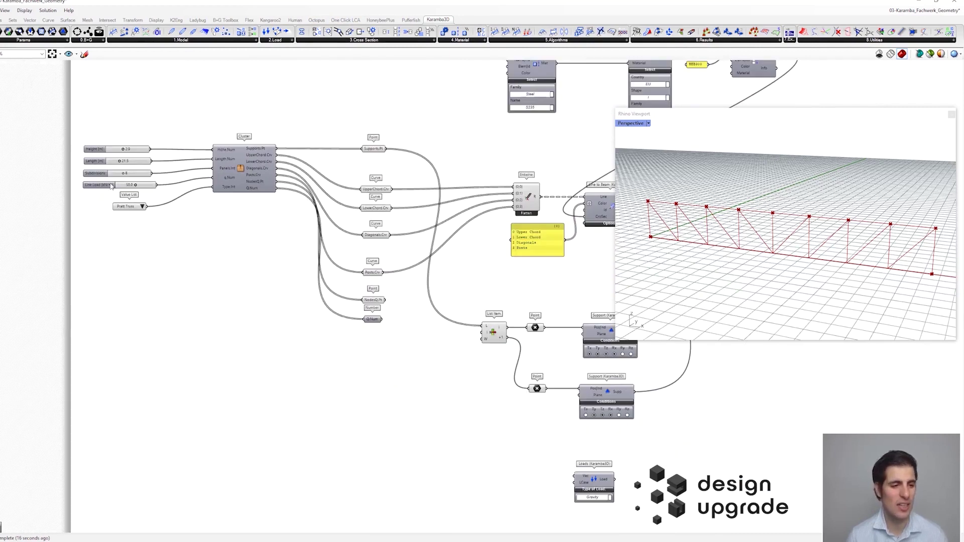
{"action": "scroll", "coordinate": [119, 188], "scroll_direction": "up", "scroll_amount": 3}
{"action": "right_click_drag", "start_coordinate": [353, 327], "coordinate": [297, 357]}
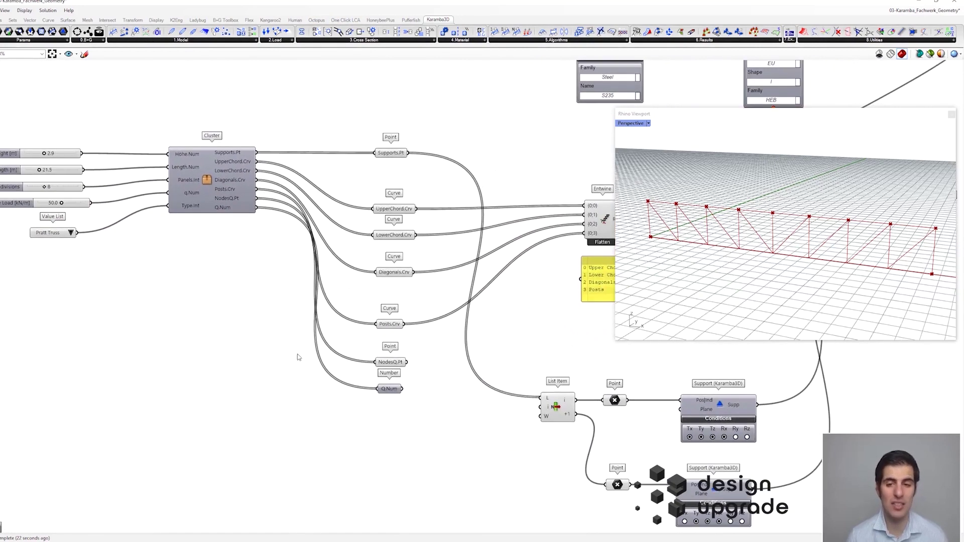
{"action": "left_click", "coordinate": [391, 363]}
{"action": "right_click_drag", "start_coordinate": [692, 202], "coordinate": [682, 201]}
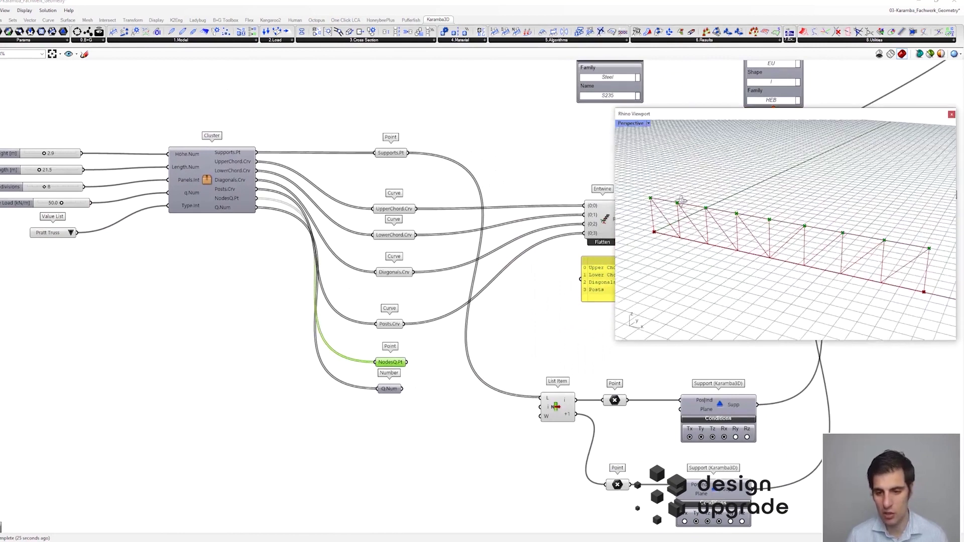
{"action": "right_click_drag", "start_coordinate": [736, 213], "coordinate": [712, 193]}
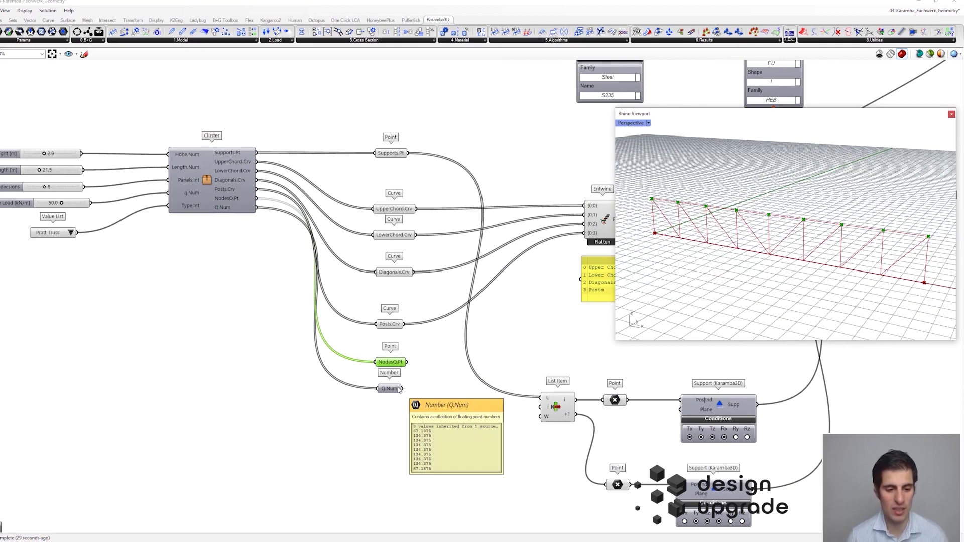
Attach a panel to Q.Num showing all nine load values (67.1875, 134.375, …).
{"action": "double_click", "coordinate": [412, 395]}
{"action": "type", "text": "\""}
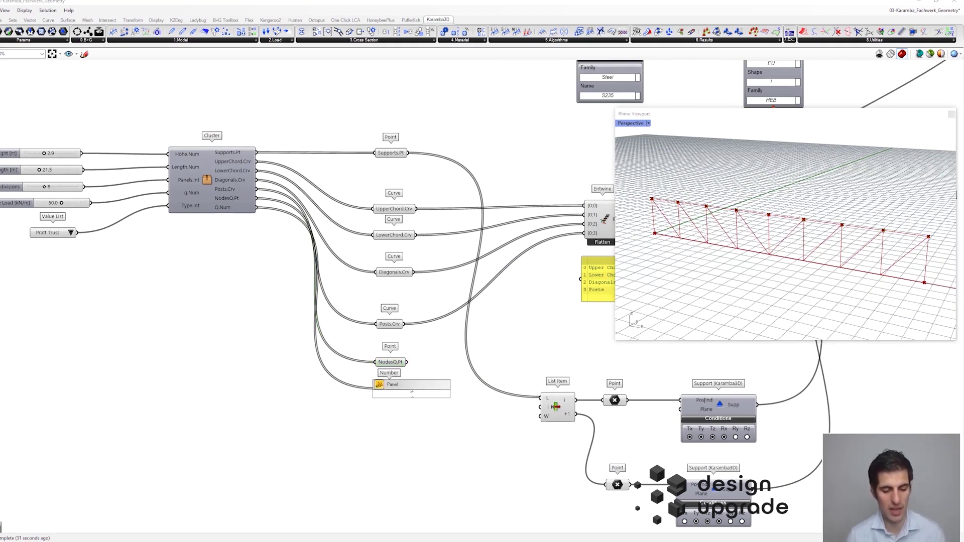
{"action": "left_click_drag", "start_coordinate": [415, 397], "coordinate": [441, 419]}
{"action": "left_click_drag", "start_coordinate": [489, 444], "coordinate": [497, 474]}
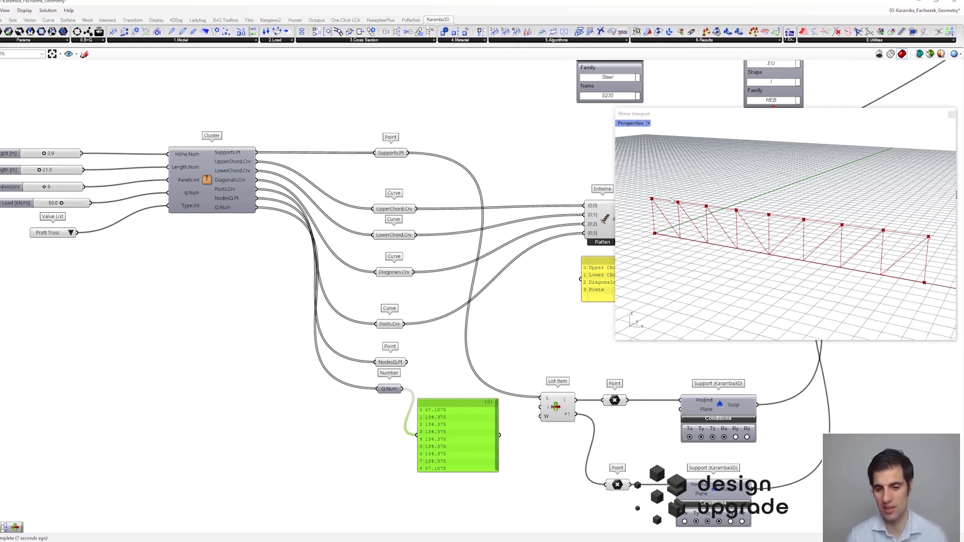
{"action": "scroll", "coordinate": [672, 200], "scroll_direction": "up", "scroll_amount": 2}
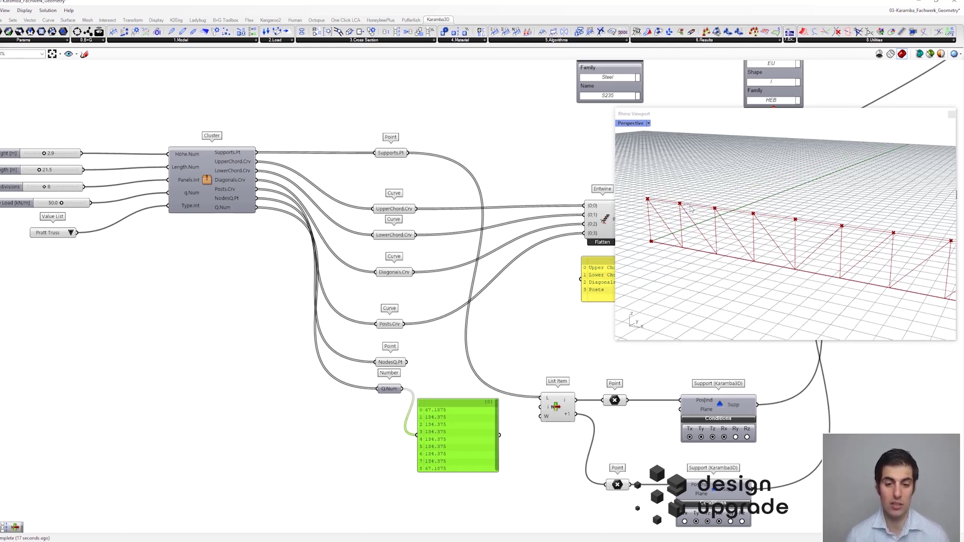
{"action": "scroll", "coordinate": [715, 208], "scroll_direction": "up", "scroll_amount": 4}
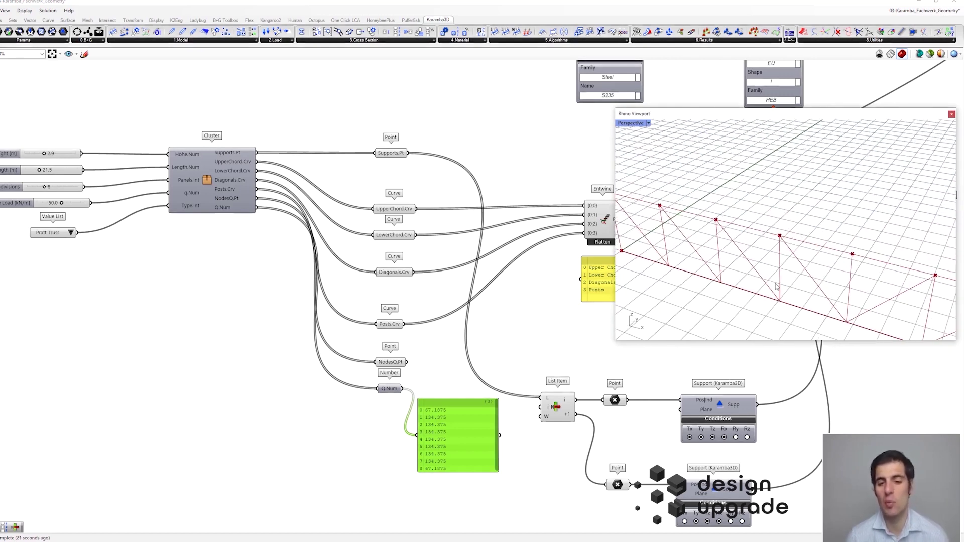
{"action": "scroll", "coordinate": [792, 254], "scroll_direction": "down", "scroll_amount": 5}
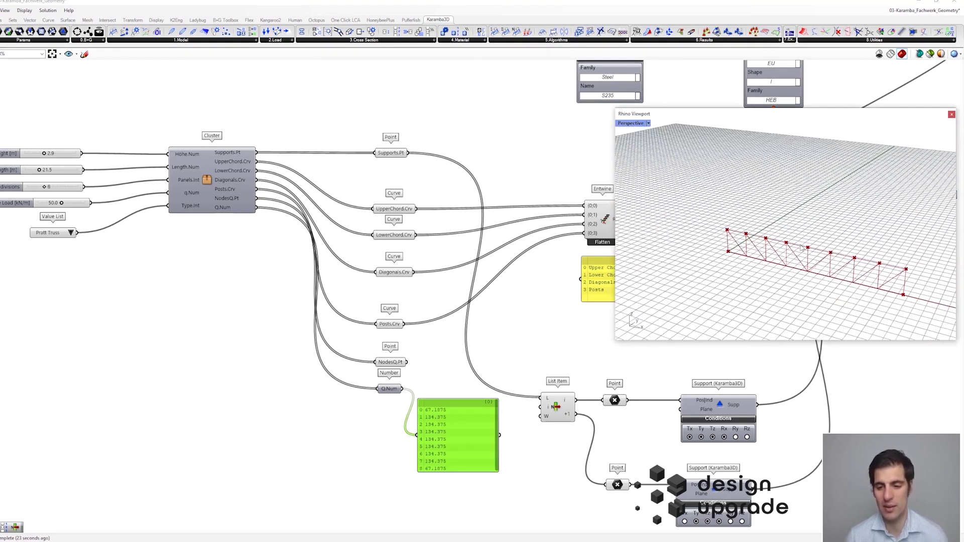
{"action": "right_click_drag", "start_coordinate": [802, 251], "coordinate": [774, 198]}
Delete the Q.Num value panel.
{"action": "right_click", "coordinate": [774, 199]}
{"action": "right_click_drag", "start_coordinate": [532, 445], "coordinate": [494, 310]}
{"action": "left_click_drag", "start_coordinate": [456, 324], "coordinate": [458, 359]}
{"action": "key", "text": "Delete"}
{"action": "right_click_drag", "start_coordinate": [455, 377], "coordinate": [411, 329]}
{"action": "right_click_drag", "start_coordinate": [656, 421], "coordinate": [423, 384]}
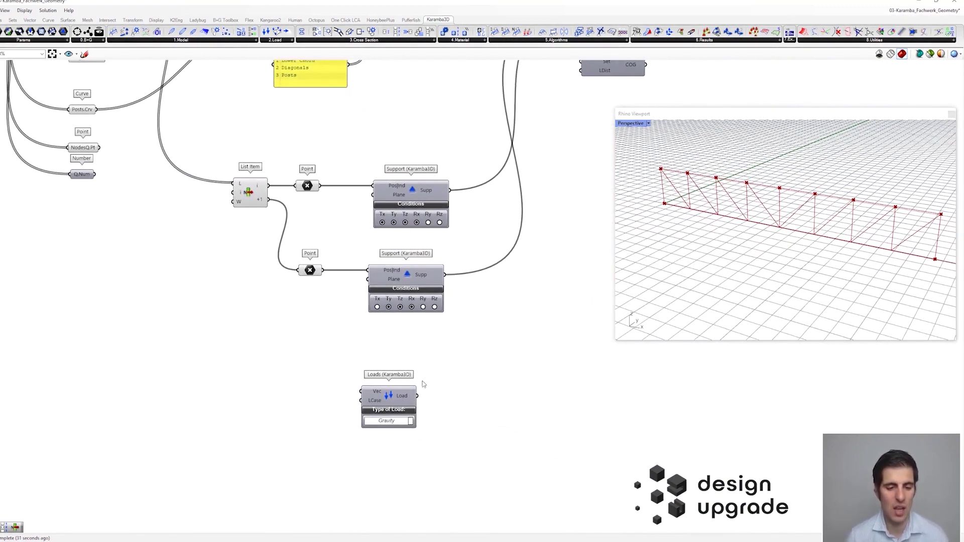
Set the Loads component to Point and wire NodesQ.Pt into its Pos|Ind input.
{"action": "left_click", "coordinate": [400, 420]}
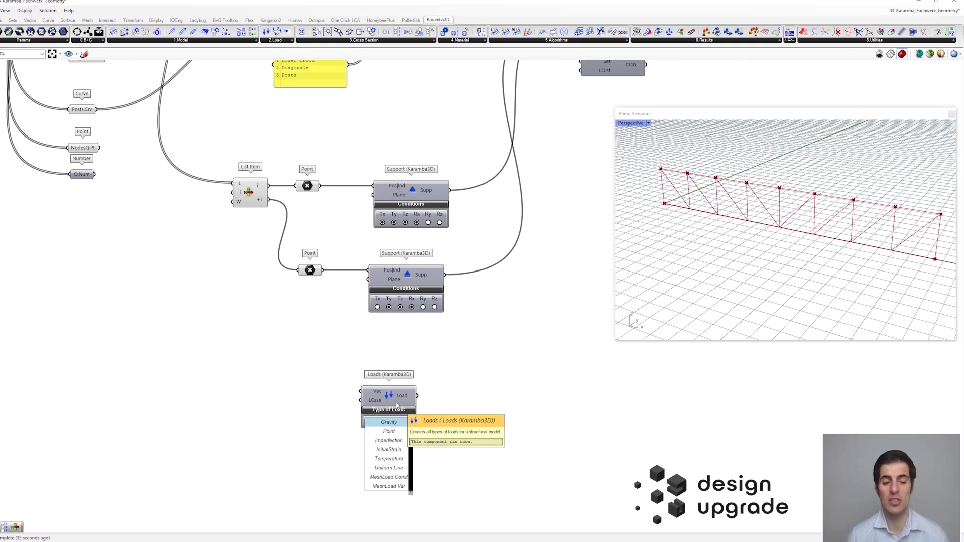
{"action": "left_click", "coordinate": [389, 431]}
{"action": "right_click_drag", "start_coordinate": [305, 363], "coordinate": [327, 377]}
{"action": "left_click_drag", "start_coordinate": [122, 162], "coordinate": [390, 424]}
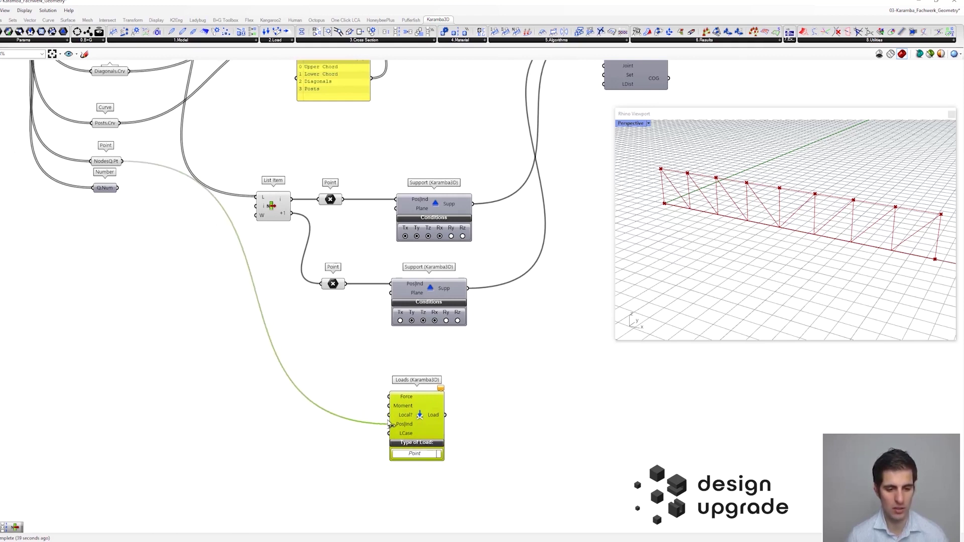
{"action": "left_click_drag", "start_coordinate": [119, 188], "coordinate": [368, 379]}
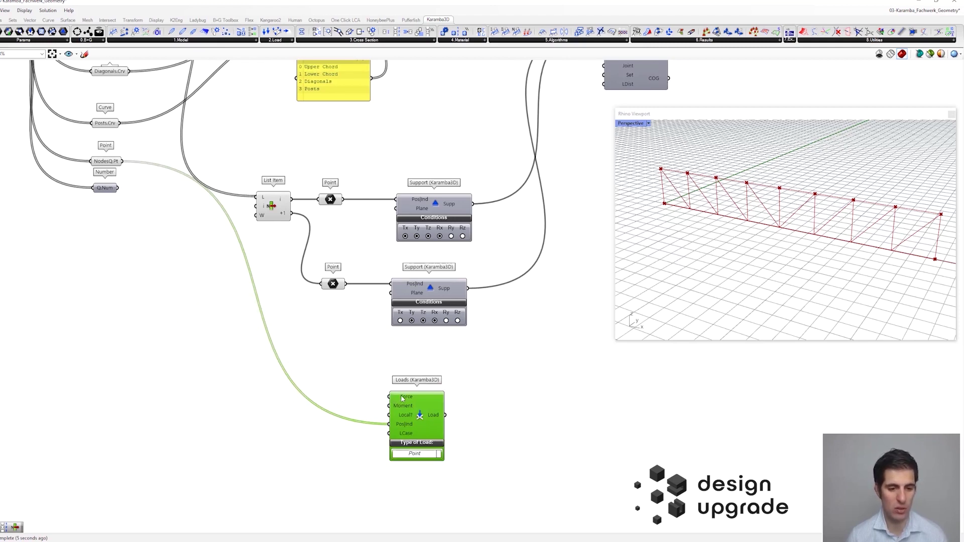
Add a Unit Z component scaled by the Q.Num values.
{"action": "double_click", "coordinate": [335, 365]}
{"action": "type", "text": "z"}
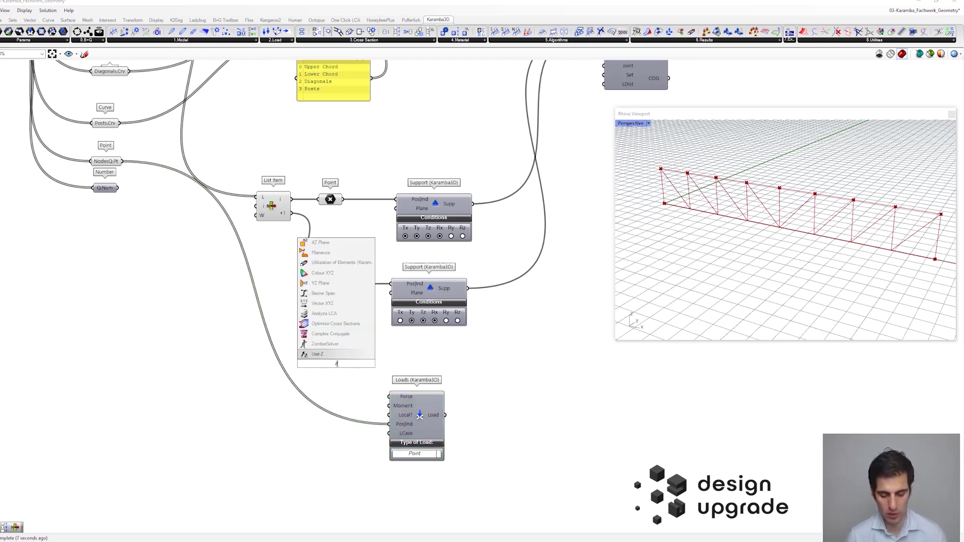
{"action": "key", "text": "Return"}
{"action": "left_click_drag", "start_coordinate": [117, 188], "coordinate": [270, 384]}
Reverse the Unit Z vectors to point downward and feed them into the Loads Force input.
{"action": "double_click", "coordinate": [325, 374]}
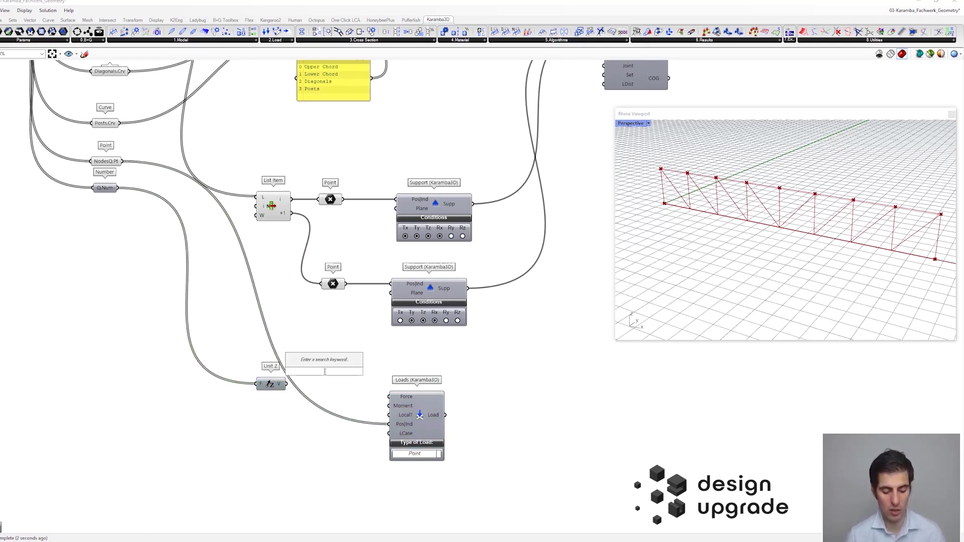
{"action": "type", "text": "reverse"}
{"action": "key", "text": "Return"}
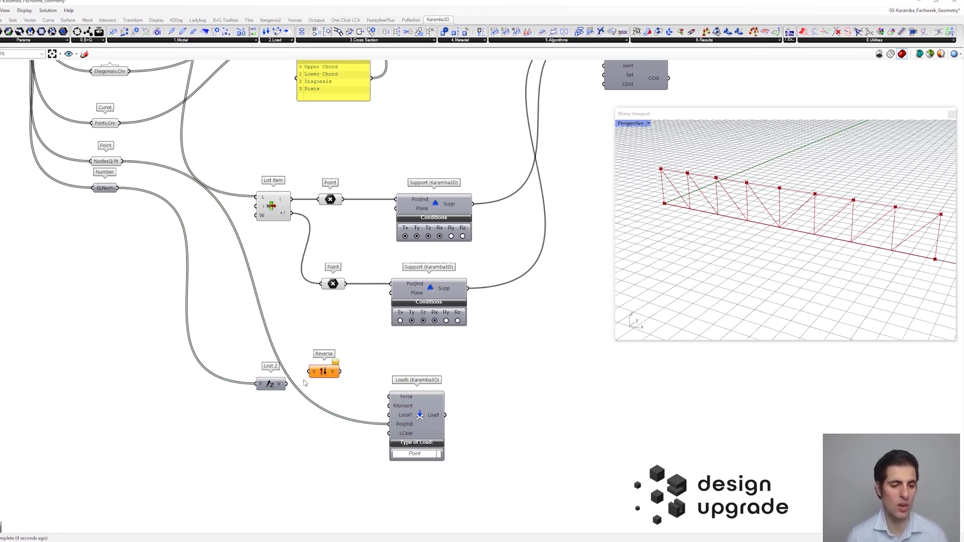
{"action": "left_click_drag", "start_coordinate": [286, 385], "coordinate": [321, 385]}
{"action": "left_click_drag", "start_coordinate": [357, 355], "coordinate": [236, 409]}
{"action": "left_click_drag", "start_coordinate": [280, 383], "coordinate": [300, 402]}
{"action": "left_click", "coordinate": [437, 416]}
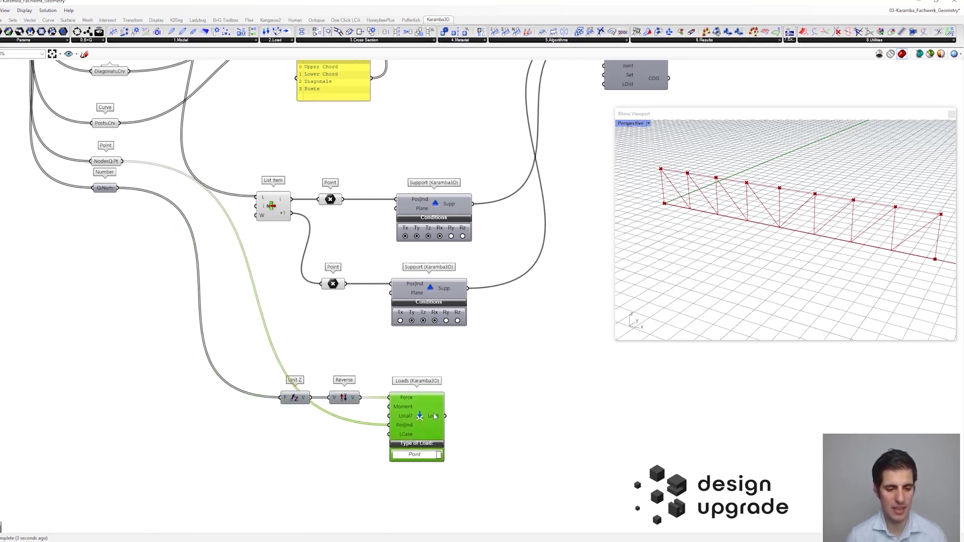
{"action": "scroll", "coordinate": [458, 462], "scroll_direction": "up", "scroll_amount": 2}
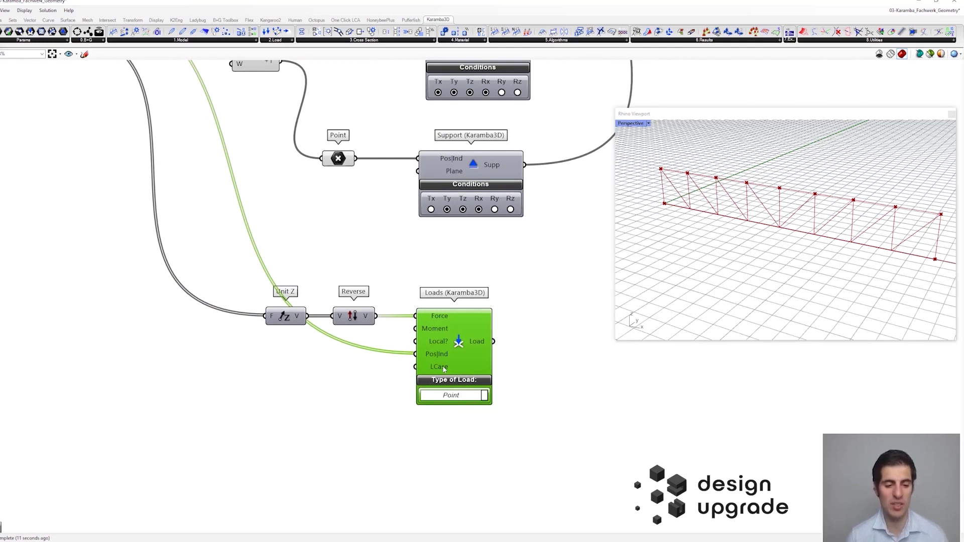
Wire the Loads output into Assemble Model's Load input.
{"action": "scroll", "coordinate": [443, 367], "scroll_direction": "down", "scroll_amount": 3}
{"action": "right_click_drag", "start_coordinate": [488, 282], "coordinate": [379, 387]}
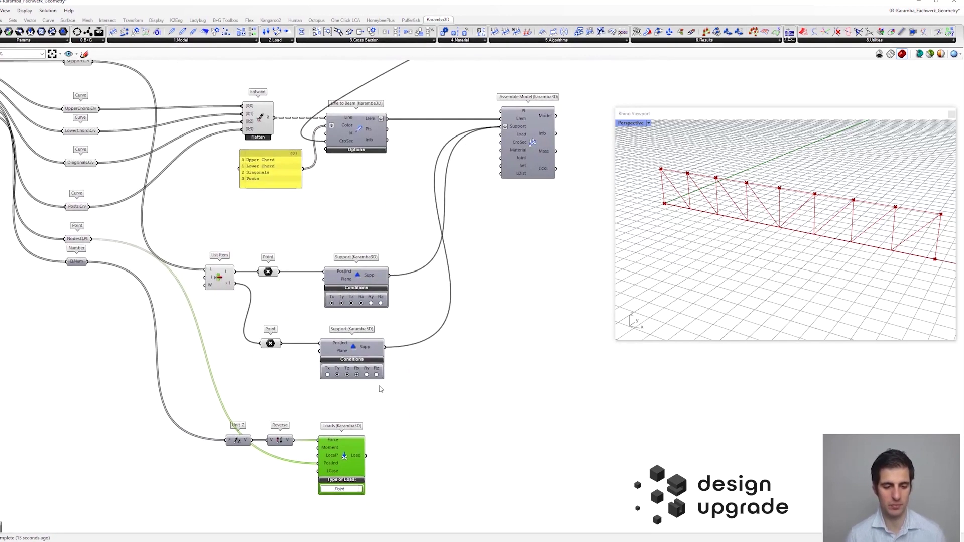
{"action": "scroll", "coordinate": [380, 389], "scroll_direction": "down", "scroll_amount": 2}
{"action": "right_click_drag", "start_coordinate": [378, 427], "coordinate": [367, 451]}
{"action": "left_click_drag", "start_coordinate": [362, 446], "coordinate": [462, 214]}
Add a Karamba3D Model View fed by the assembled Model output.
{"action": "right_click_drag", "start_coordinate": [508, 208], "coordinate": [411, 222]}
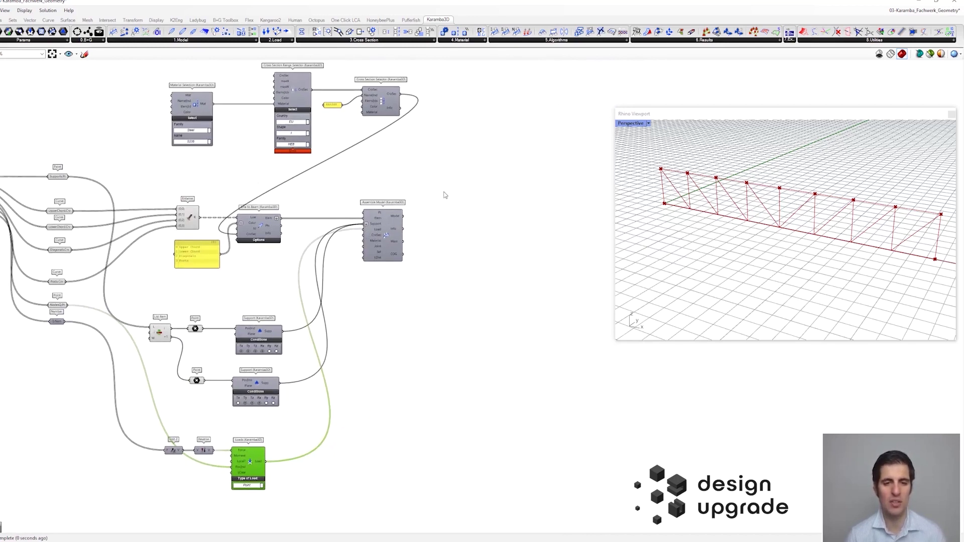
{"action": "scroll", "coordinate": [446, 187], "scroll_direction": "up", "scroll_amount": 1}
{"action": "left_click_drag", "start_coordinate": [635, 32], "coordinate": [480, 229]}
{"action": "scroll", "coordinate": [417, 217], "scroll_direction": "up", "scroll_amount": 2}
{"action": "left_click_drag", "start_coordinate": [387, 225], "coordinate": [490, 237]}
{"action": "scroll", "coordinate": [717, 200], "scroll_direction": "up", "scroll_amount": 3}
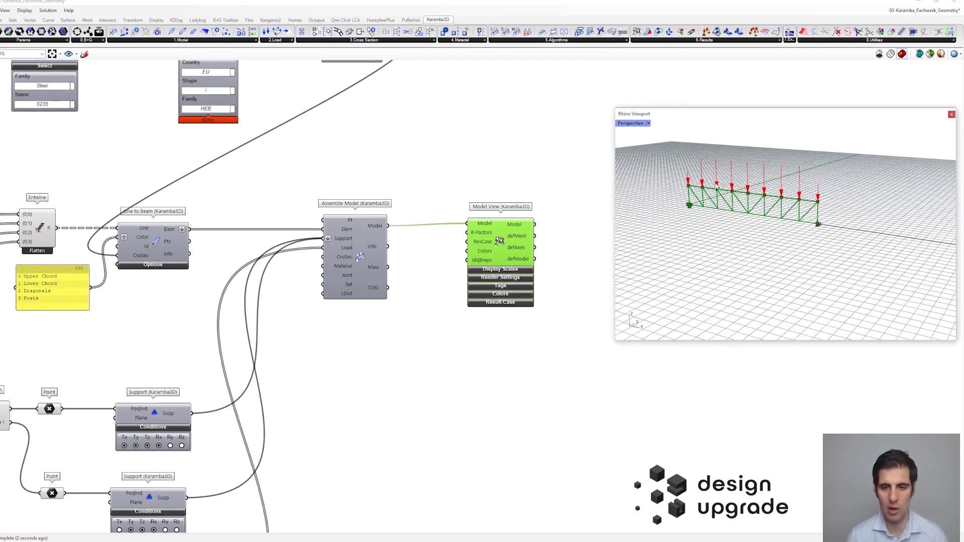
{"action": "left_click", "coordinate": [488, 186]}
{"action": "left_click_drag", "start_coordinate": [504, 235], "coordinate": [504, 237]}
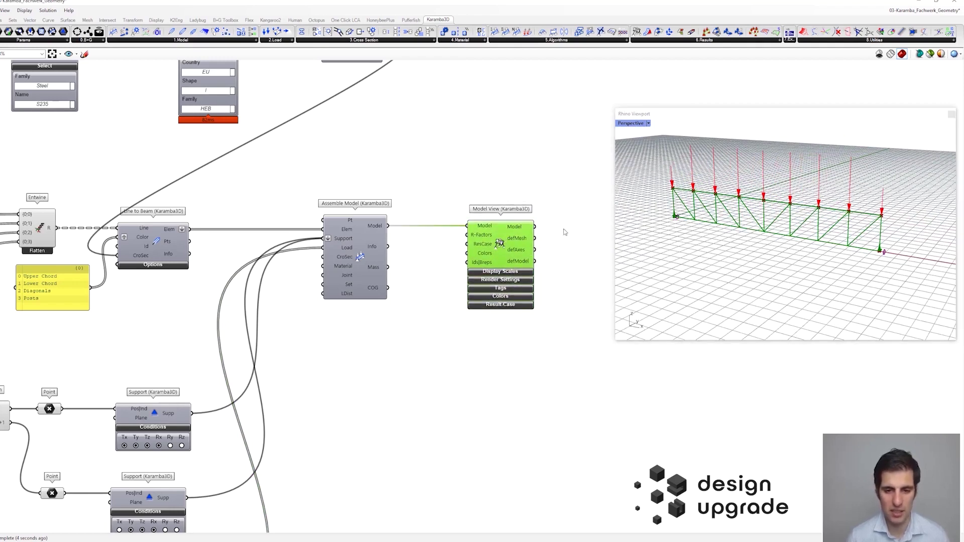
{"action": "scroll", "coordinate": [668, 212], "scroll_direction": "up", "scroll_amount": 4}
{"action": "right_click_drag", "start_coordinate": [705, 215], "coordinate": [711, 223]}
{"action": "scroll", "coordinate": [869, 243], "scroll_direction": "up", "scroll_amount": 5}
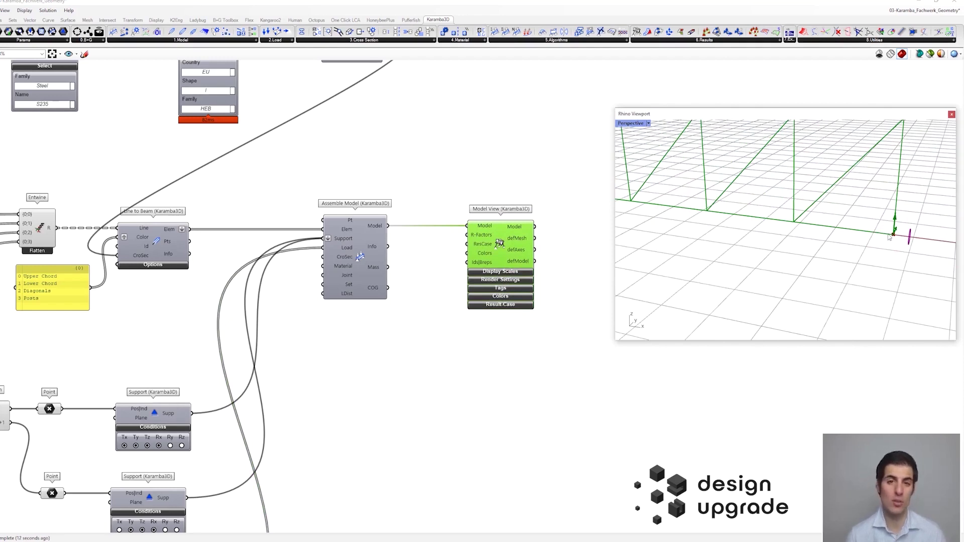
{"action": "scroll", "coordinate": [887, 238], "scroll_direction": "down", "scroll_amount": 6}
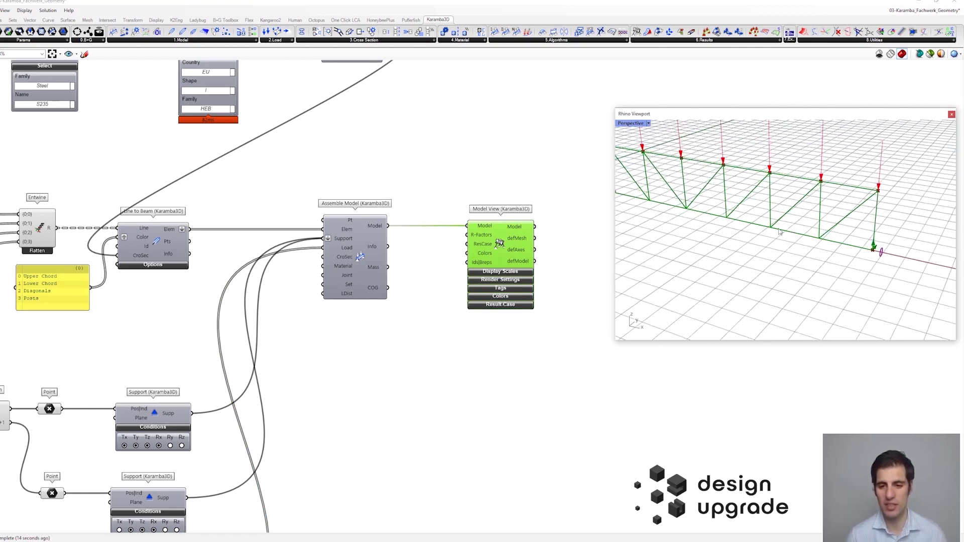
{"action": "scroll", "coordinate": [820, 241], "scroll_direction": "up", "scroll_amount": 2}
{"action": "scroll", "coordinate": [466, 295], "scroll_direction": "up", "scroll_amount": 1}
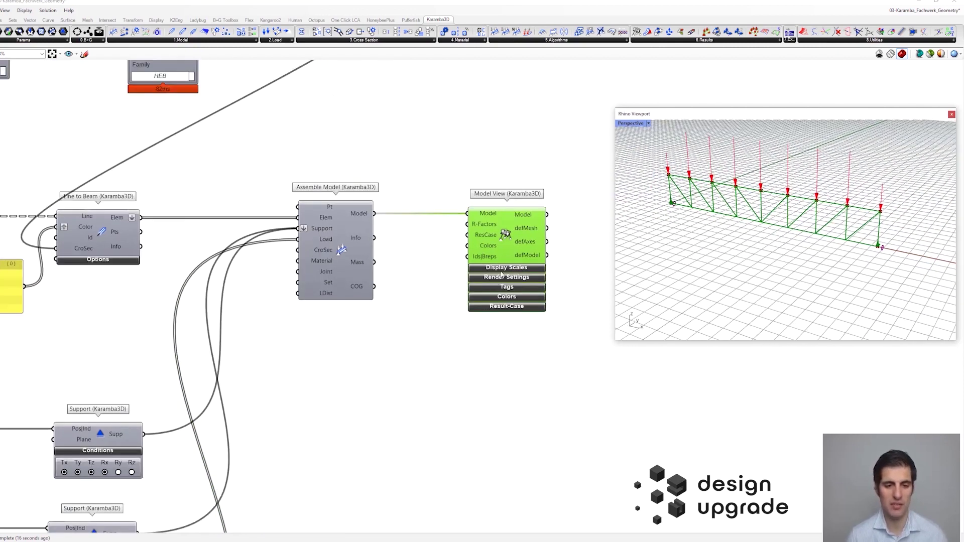
Show the load values as labels in Rhino through Model View's Display Scales and Tags.
{"action": "left_click", "coordinate": [501, 270]}
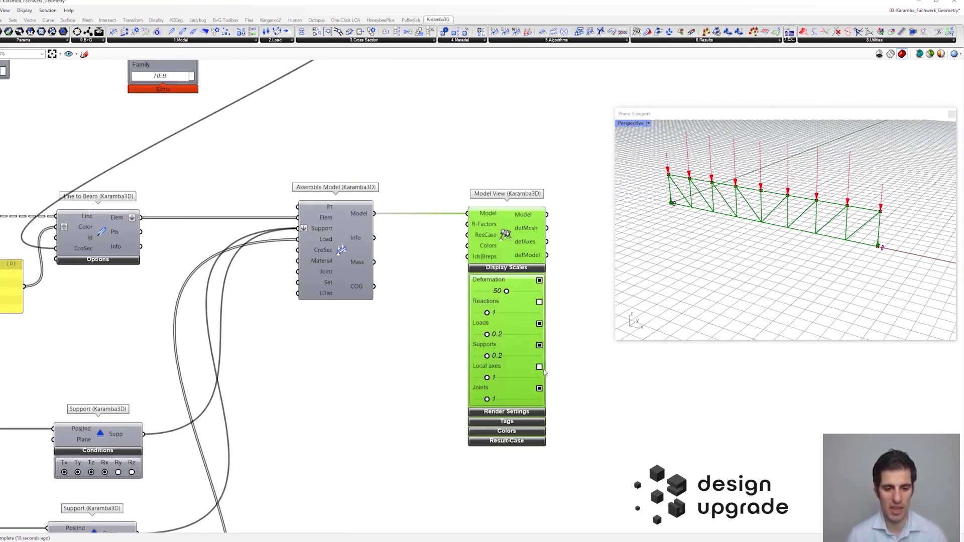
{"action": "left_click", "coordinate": [513, 423]}
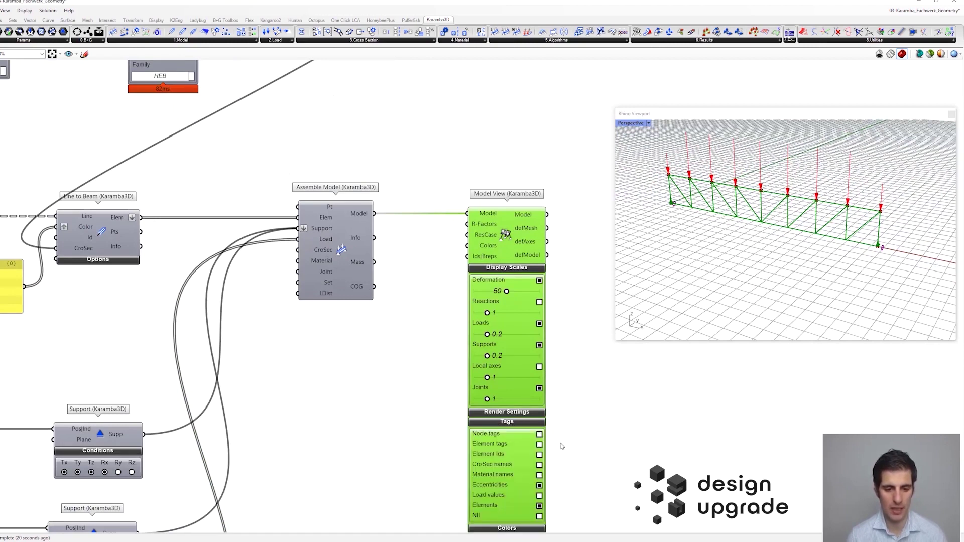
{"action": "left_click", "coordinate": [541, 497]}
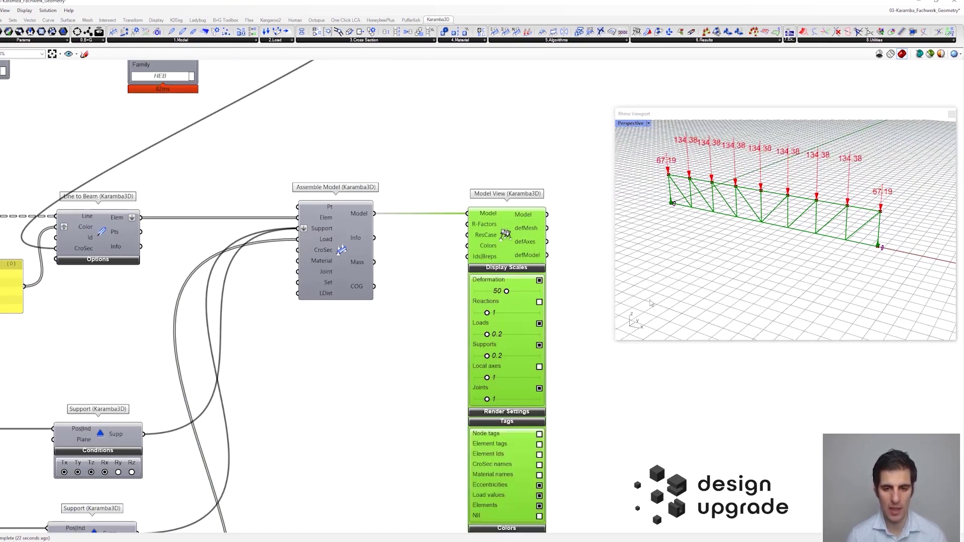
Lower the Line Load slider to 36.8 kN/m, giving 98.90 interior and 49.45 end point loads.
{"action": "scroll", "coordinate": [271, 274], "scroll_direction": "down", "scroll_amount": 3}
{"action": "right_click_drag", "start_coordinate": [62, 286], "coordinate": [286, 311]}
{"action": "right_click_drag", "start_coordinate": [120, 297], "coordinate": [247, 287]}
{"action": "scroll", "coordinate": [128, 253], "scroll_direction": "up", "scroll_amount": 4}
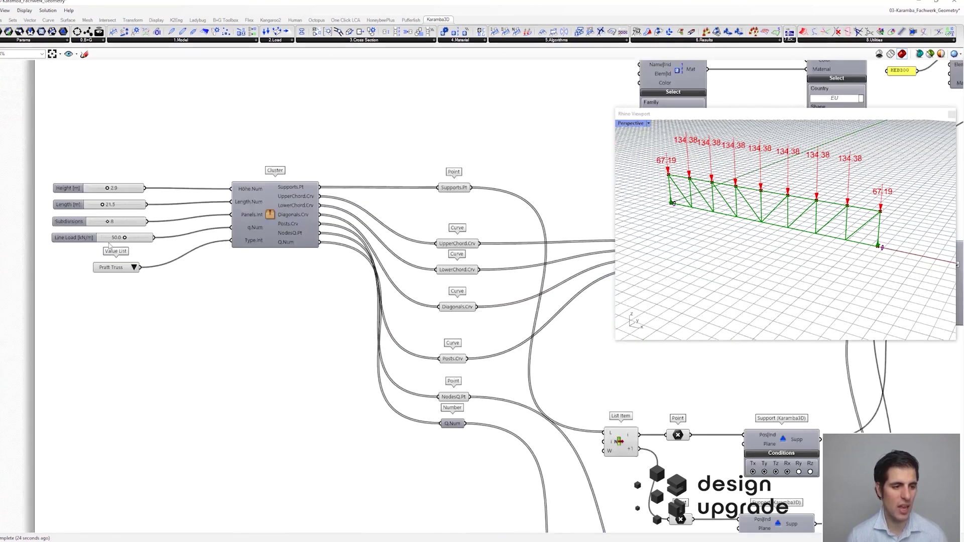
{"action": "right_click_drag", "start_coordinate": [75, 249], "coordinate": [127, 276]}
{"action": "mouse_move", "coordinate": [184, 259]}
{"action": "left_mouse_down"}
{"action": "mouse_move", "coordinate": [195, 262]}
{"action": "mouse_move", "coordinate": [174, 261]}
{"action": "left_mouse_up"}
{"action": "right_click_drag", "start_coordinate": [394, 342], "coordinate": [128, 308]}
{"action": "scroll", "coordinate": [234, 286], "scroll_direction": "down", "scroll_amount": 6}
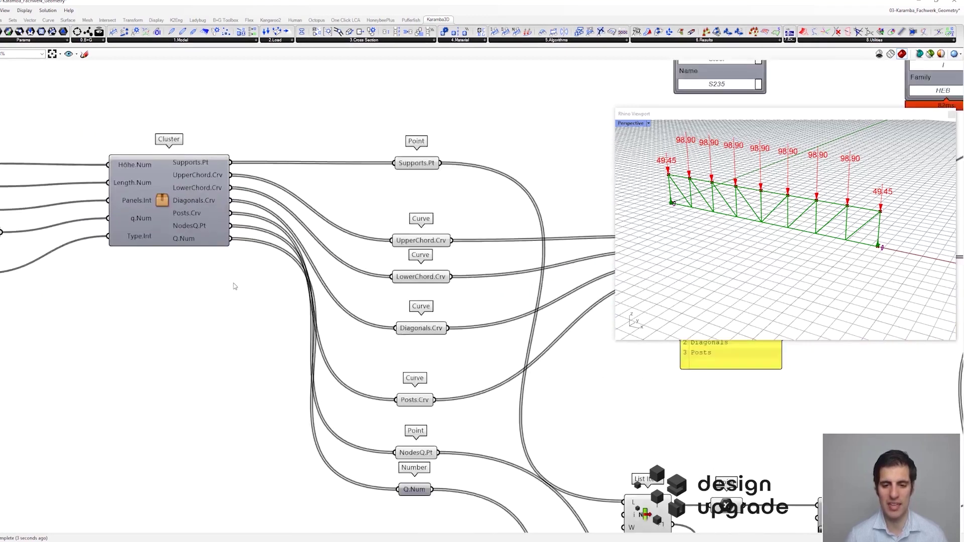
{"action": "right_click_drag", "start_coordinate": [448, 257], "coordinate": [390, 252]}
{"action": "scroll", "coordinate": [465, 257], "scroll_direction": "up", "scroll_amount": 4}
{"action": "right_click_drag", "start_coordinate": [516, 257], "coordinate": [397, 245]}
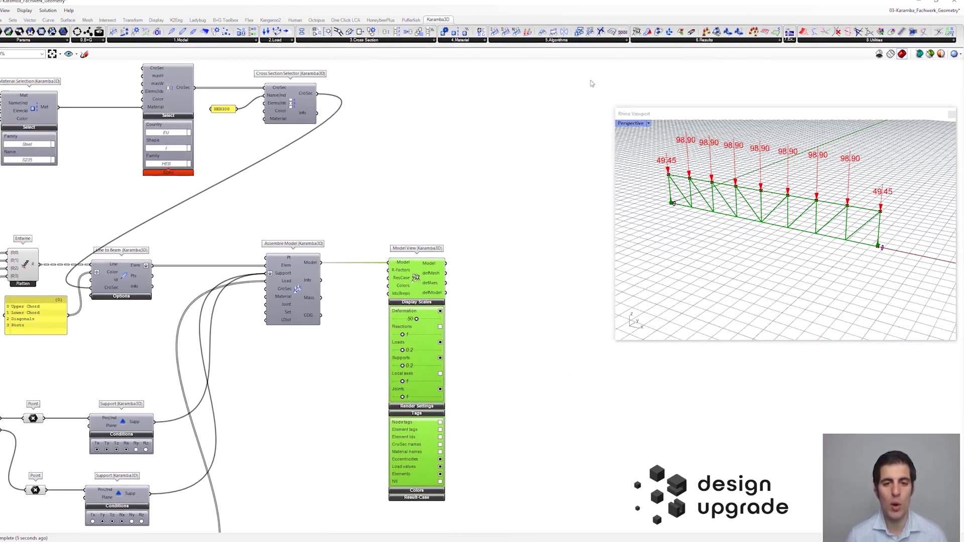
{"action": "left_click", "coordinate": [671, 41]}
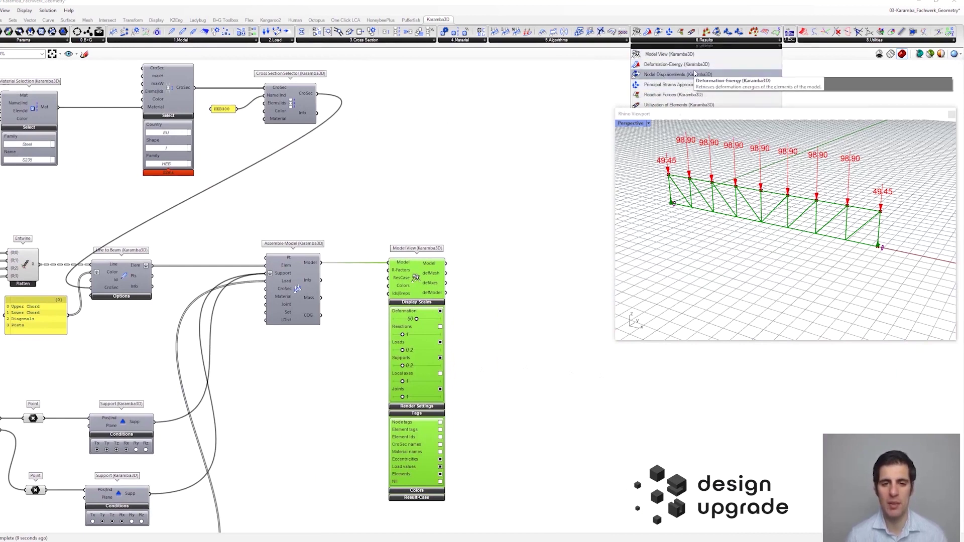
Add a Beam View component fed by Model View's Model output to render the truss as beams.
{"action": "left_click_drag", "start_coordinate": [669, 116], "coordinate": [668, 208]}
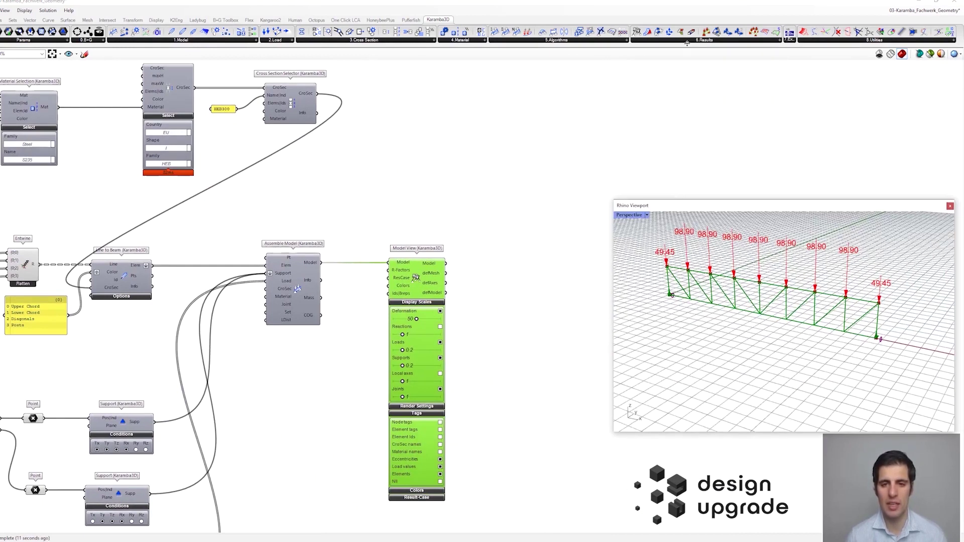
{"action": "left_click", "coordinate": [688, 40]}
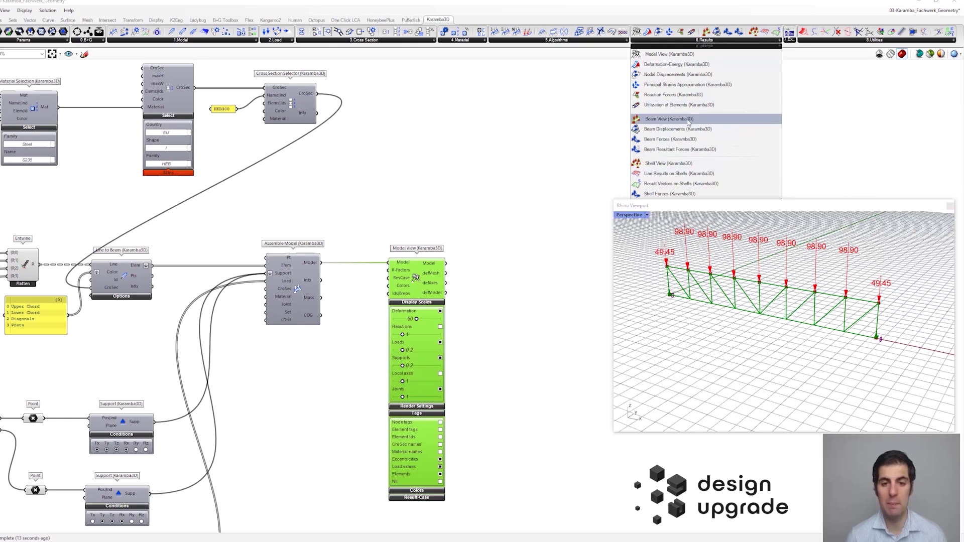
{"action": "left_click_drag", "start_coordinate": [690, 119], "coordinate": [527, 258]}
{"action": "left_click_drag", "start_coordinate": [446, 263], "coordinate": [509, 283]}
{"action": "left_click", "coordinate": [578, 281]}
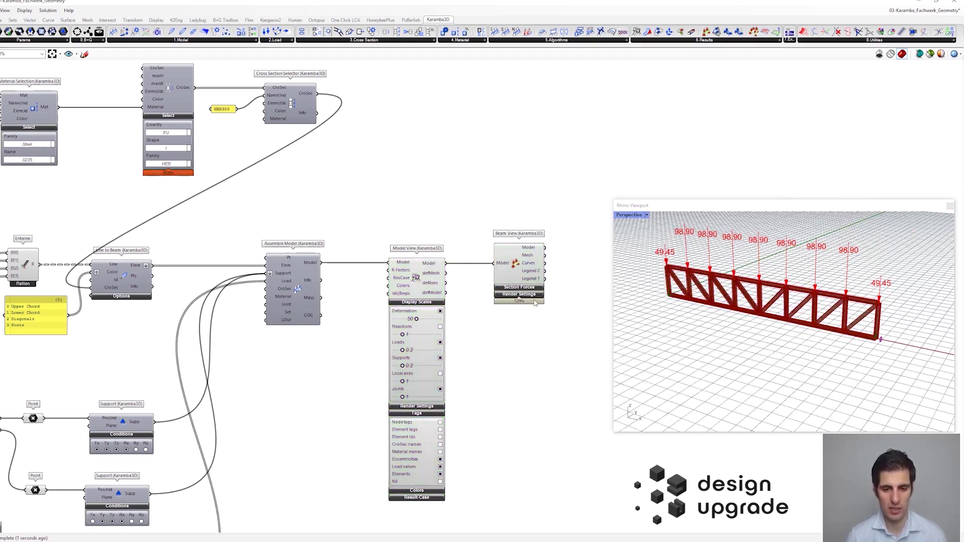
Tick CroSec names so each truss member is labelled HEB300.
{"action": "scroll", "coordinate": [522, 294], "scroll_direction": "up", "scroll_amount": 2}
{"action": "right_click_drag", "start_coordinate": [430, 427], "coordinate": [448, 336]}
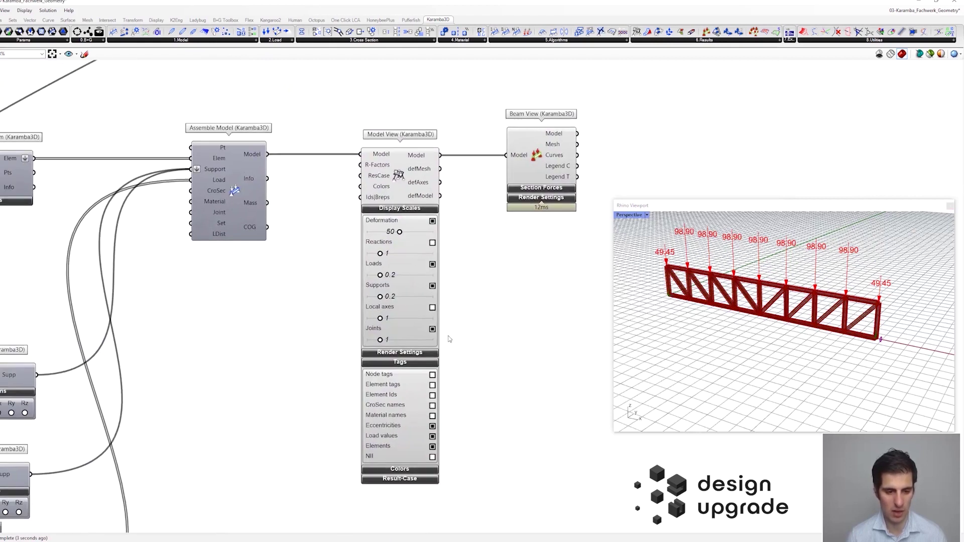
{"action": "left_click", "coordinate": [432, 406]}
{"action": "scroll", "coordinate": [633, 341], "scroll_direction": "up", "scroll_amount": 5}
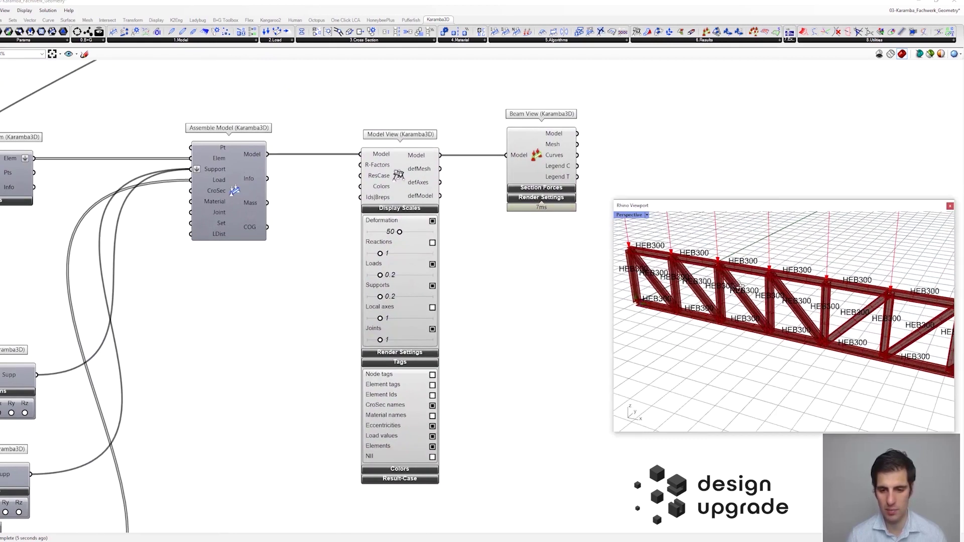
{"action": "scroll", "coordinate": [250, 221], "scroll_direction": "down", "scroll_amount": 3}
{"action": "scroll", "coordinate": [249, 173], "scroll_direction": "up", "scroll_amount": 5}
Change the cross-section panel text from HEB300 to HEB100.
{"action": "double_click", "coordinate": [249, 173]}
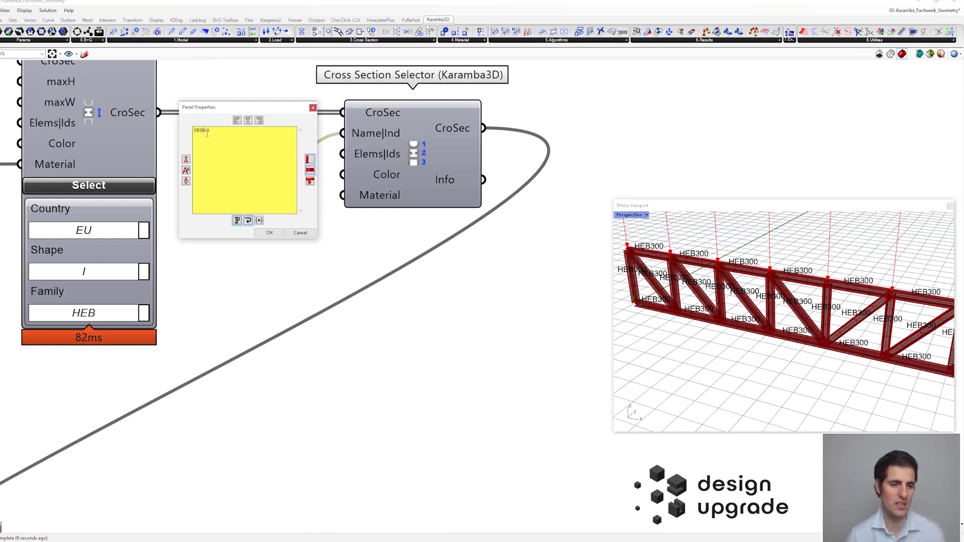
{"action": "left_click", "coordinate": [270, 233]}
{"action": "scroll", "coordinate": [761, 303], "scroll_direction": "up", "scroll_amount": 5}
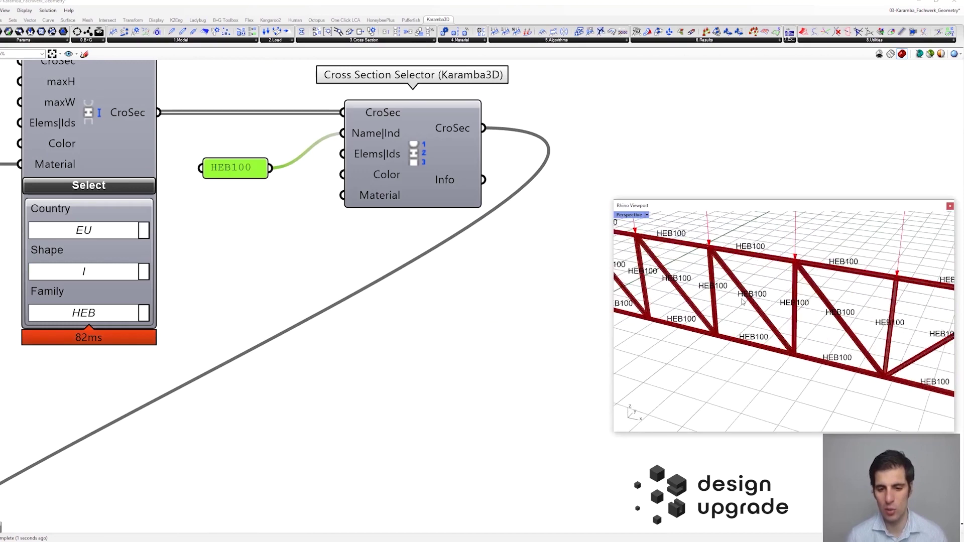
{"action": "scroll", "coordinate": [761, 303], "scroll_direction": "up", "scroll_amount": 10}
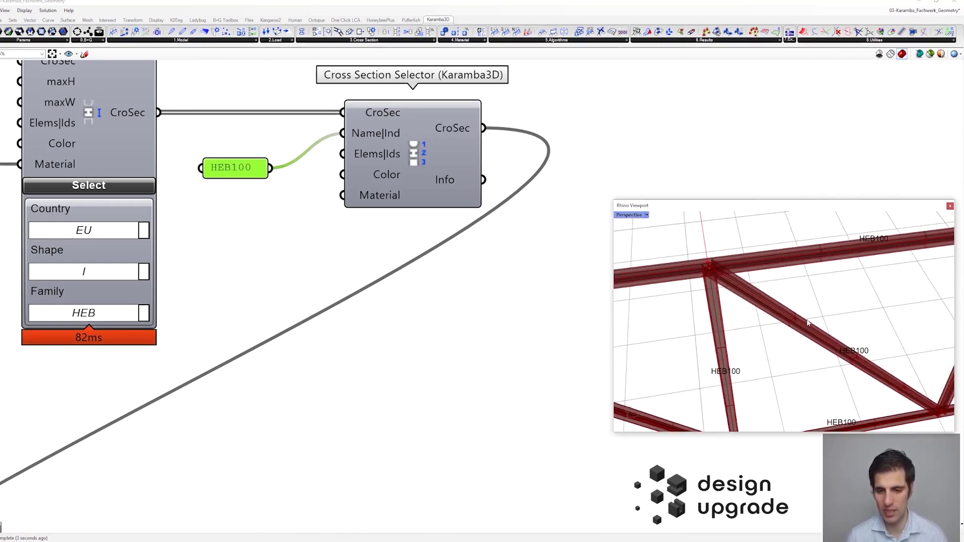
{"action": "scroll", "coordinate": [807, 304], "scroll_direction": "down", "scroll_amount": 15}
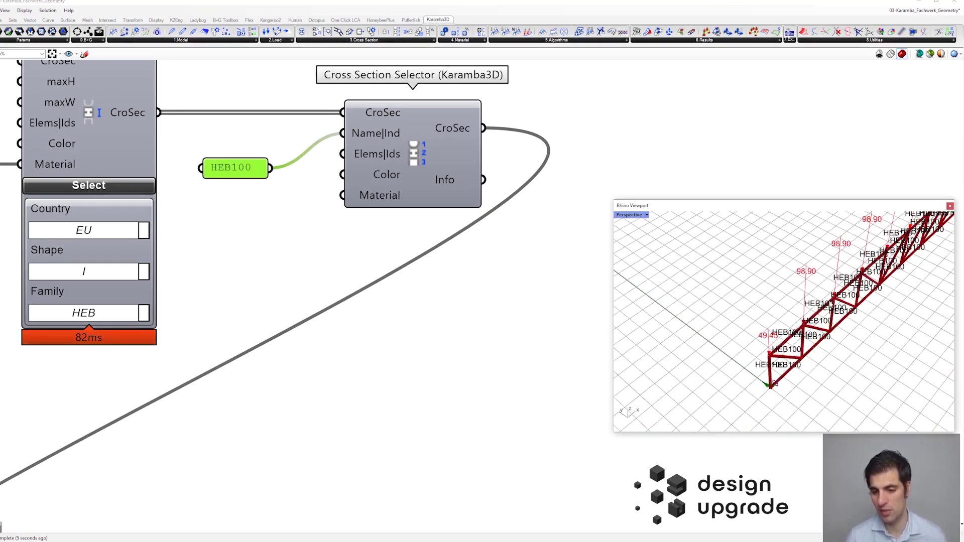
{"action": "scroll", "coordinate": [807, 303], "scroll_direction": "up", "scroll_amount": 10}
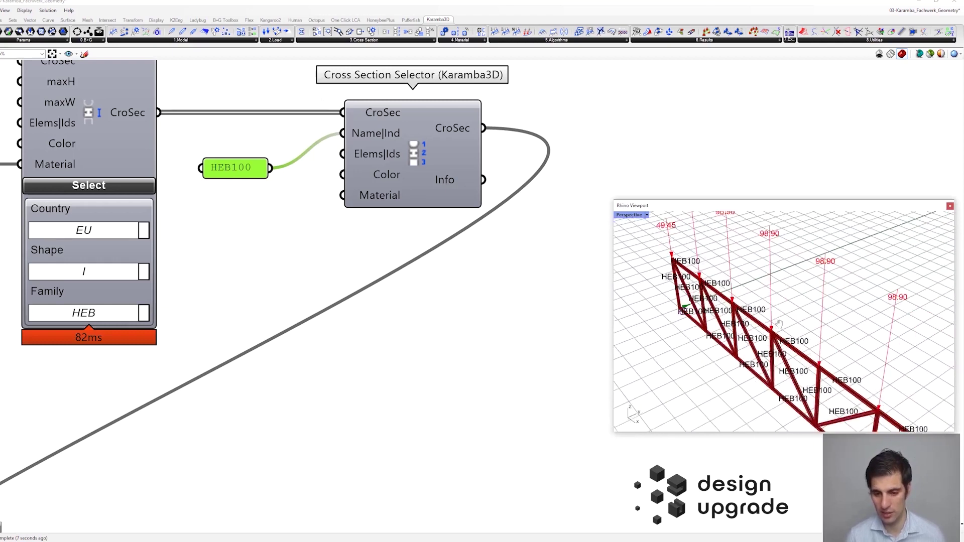
Orbit and zoom the Rhino viewport to check the HEB100 labels along the truss.
{"action": "right_click_drag", "start_coordinate": [778, 322], "coordinate": [798, 319]}
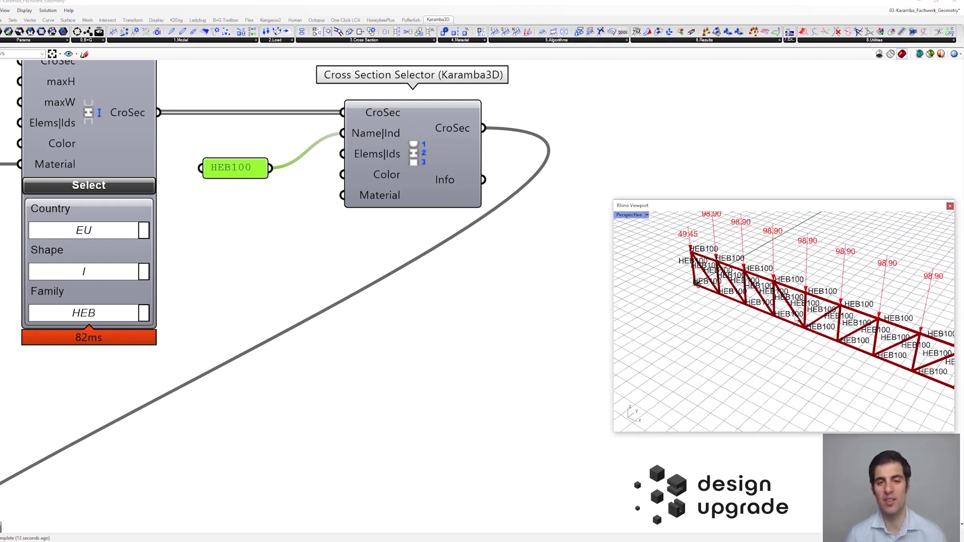
{"action": "scroll", "coordinate": [811, 318], "scroll_direction": "up", "scroll_amount": 10}
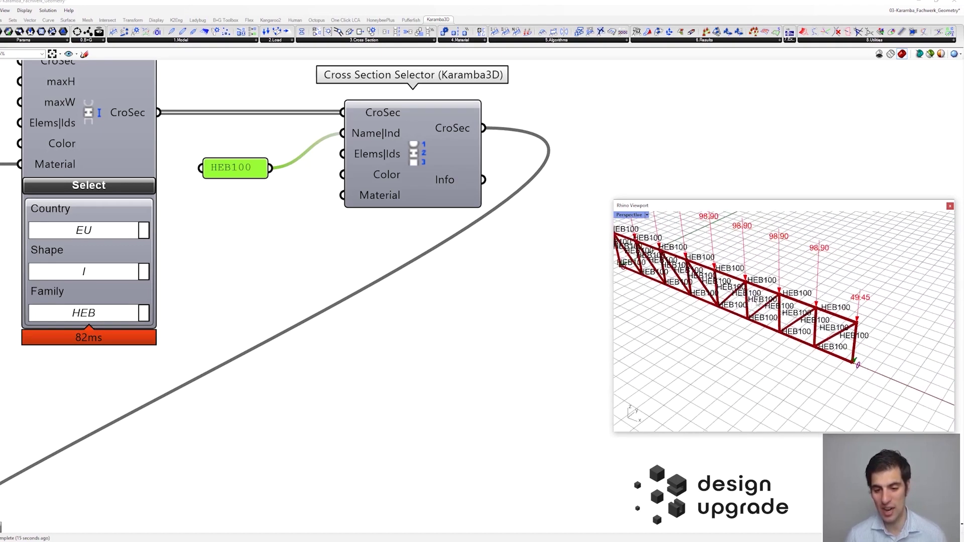
{"action": "scroll", "coordinate": [734, 316], "scroll_direction": "down", "scroll_amount": 6}
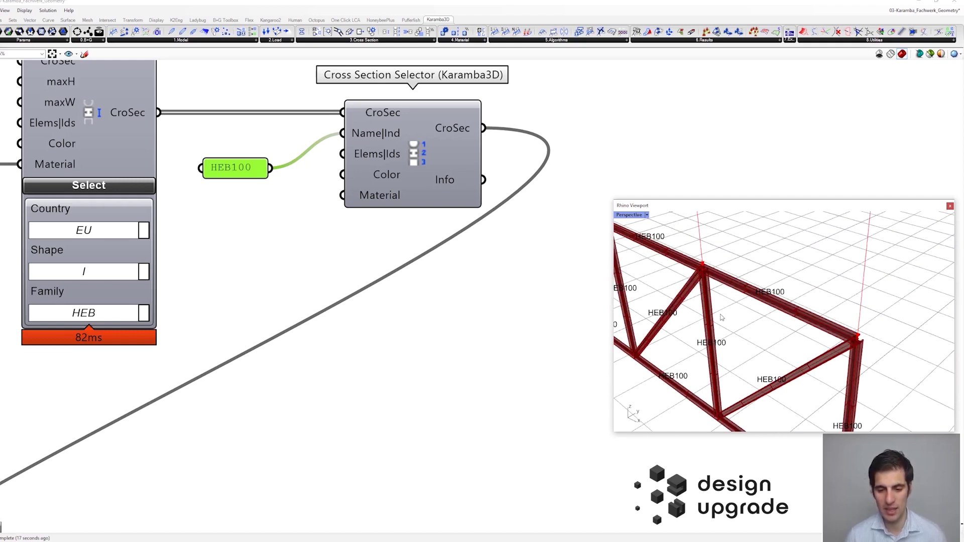
{"action": "scroll", "coordinate": [699, 297], "scroll_direction": "up", "scroll_amount": 6}
{"action": "scroll", "coordinate": [708, 295], "scroll_direction": "down", "scroll_amount": 2}
{"action": "scroll", "coordinate": [709, 295], "scroll_direction": "up", "scroll_amount": 2}
{"action": "right_click_drag", "start_coordinate": [710, 294], "coordinate": [717, 292]}
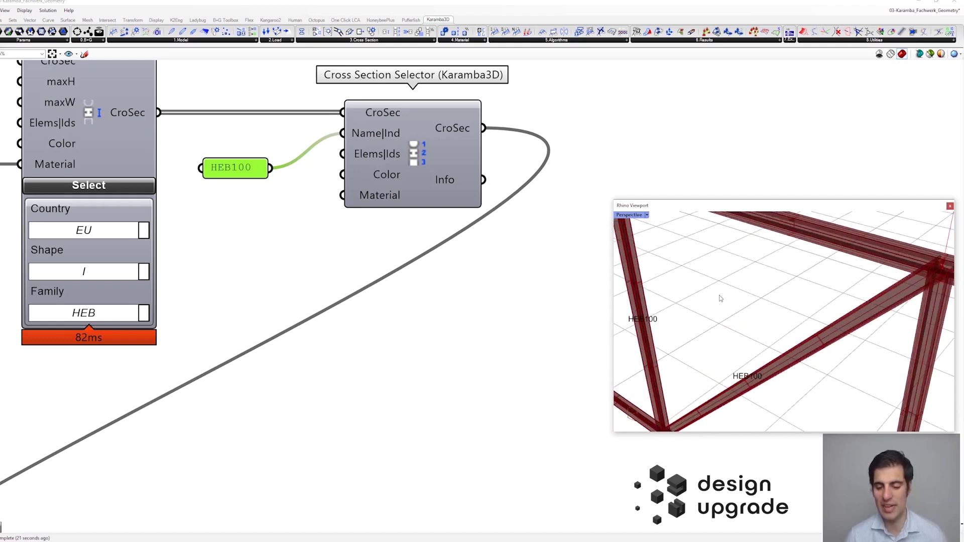
{"action": "scroll", "coordinate": [721, 297], "scroll_direction": "down", "scroll_amount": 10}
{"action": "scroll", "coordinate": [454, 266], "scroll_direction": "down", "scroll_amount": 5}
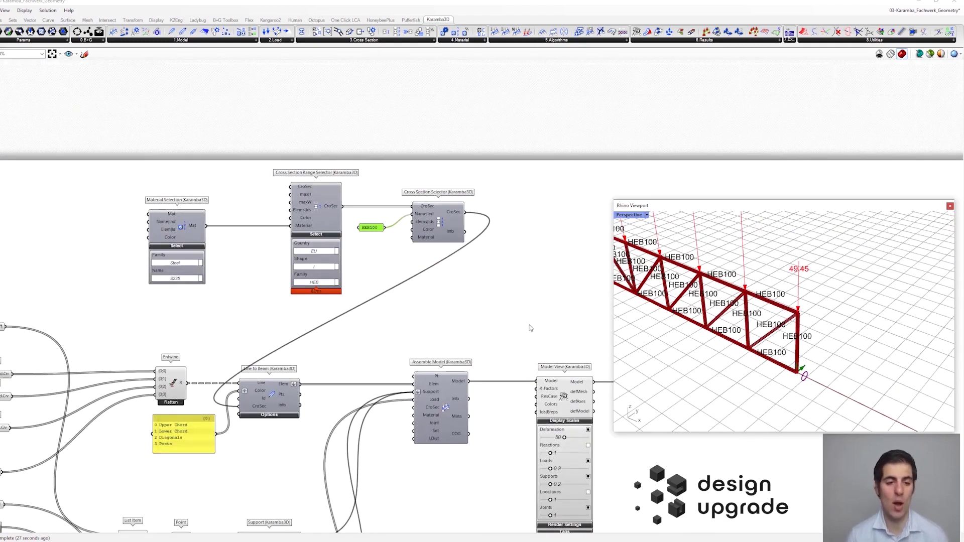
Orbit and zoom the Rhino viewport to inspect the finished HEB100 truss with 98.90 and 49.45 loads.
{"action": "scroll", "coordinate": [533, 329], "scroll_direction": "down", "scroll_amount": 2}
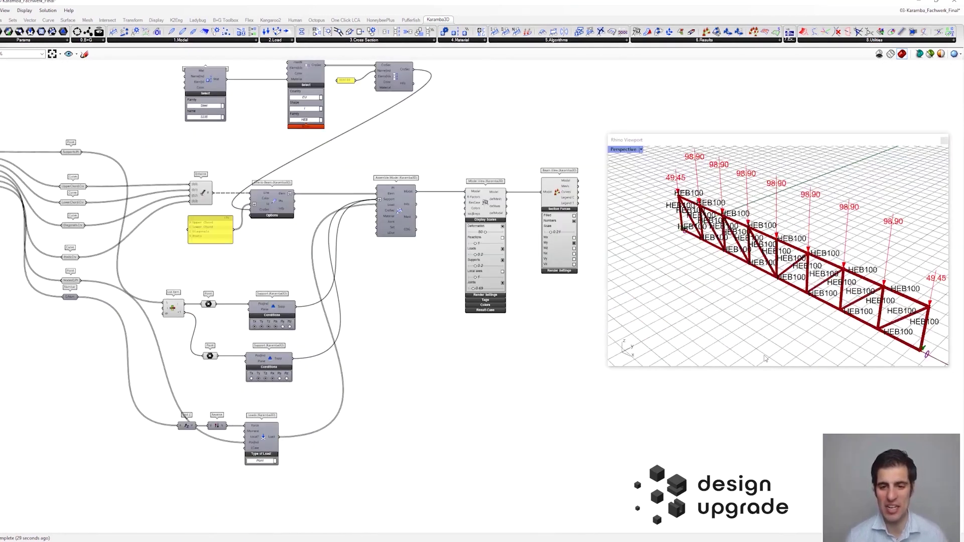
{"action": "right_click_drag", "start_coordinate": [742, 269], "coordinate": [759, 255]}
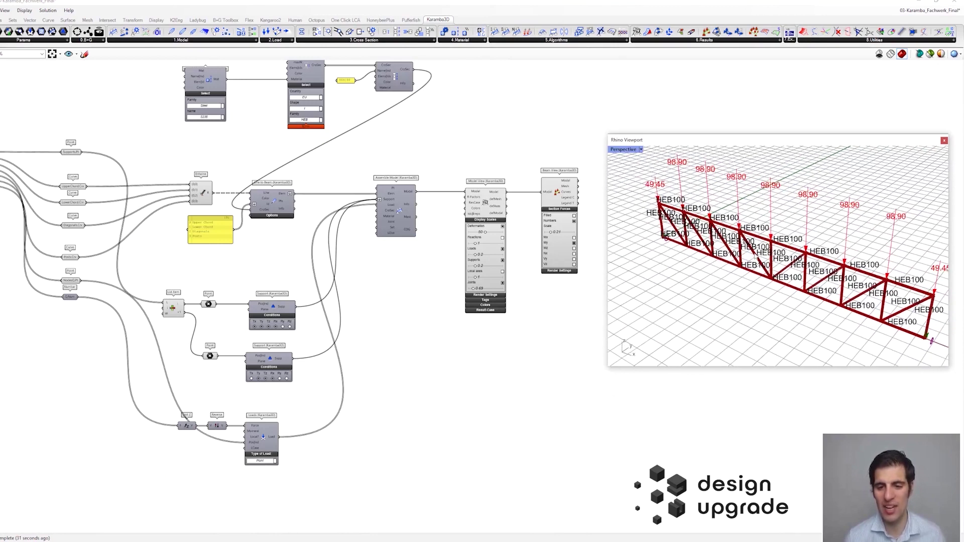
{"action": "scroll", "coordinate": [745, 252], "scroll_direction": "up", "scroll_amount": 2}
{"action": "scroll", "coordinate": [746, 251], "scroll_direction": "down", "scroll_amount": 2}
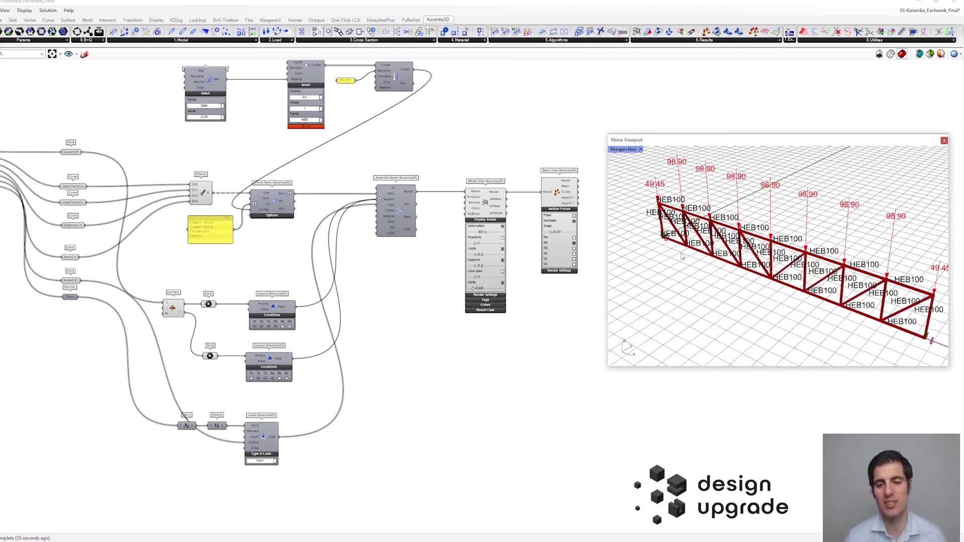
{"action": "scroll", "coordinate": [762, 235], "scroll_direction": "up", "scroll_amount": 5}
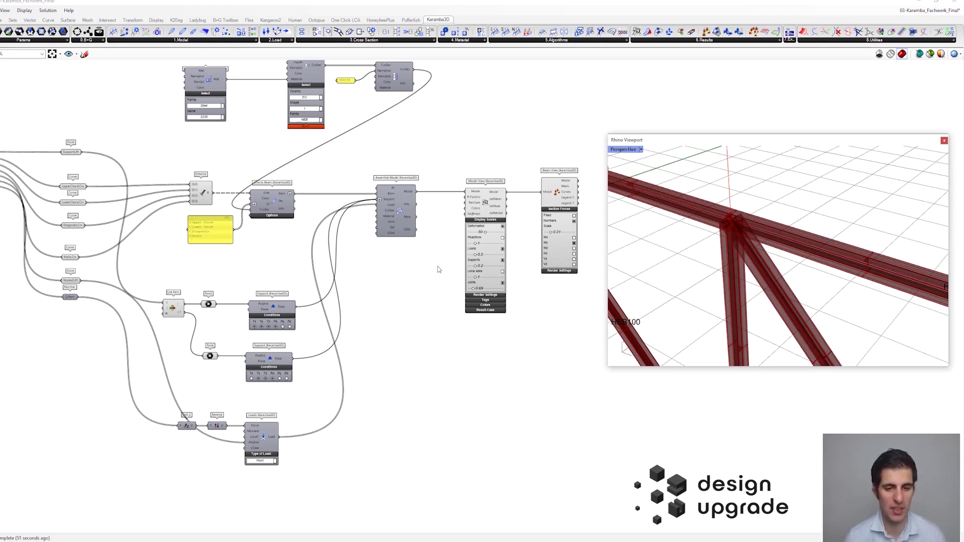
{"action": "scroll", "coordinate": [439, 270], "scroll_direction": "down", "scroll_amount": 2}
{"action": "scroll", "coordinate": [668, 228], "scroll_direction": "down", "scroll_amount": 12}
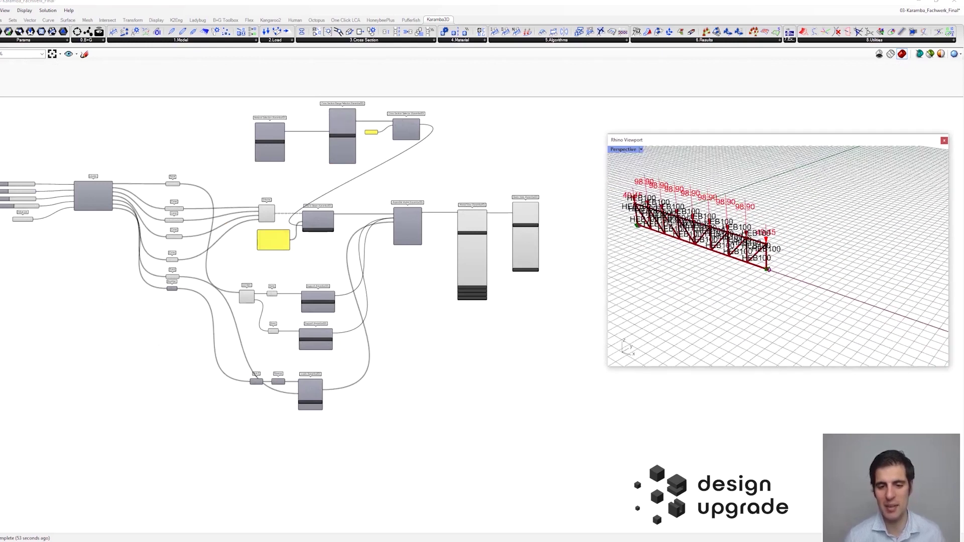
{"action": "scroll", "coordinate": [779, 251], "scroll_direction": "up", "scroll_amount": 4}
{"action": "scroll", "coordinate": [272, 233], "scroll_direction": "up", "scroll_amount": 1}
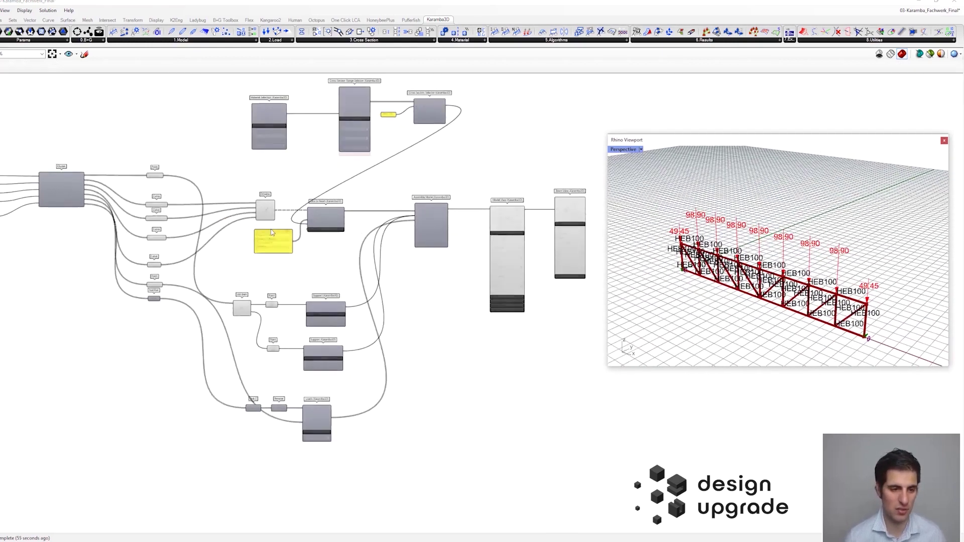
{"action": "scroll", "coordinate": [272, 232], "scroll_direction": "up", "scroll_amount": 5}
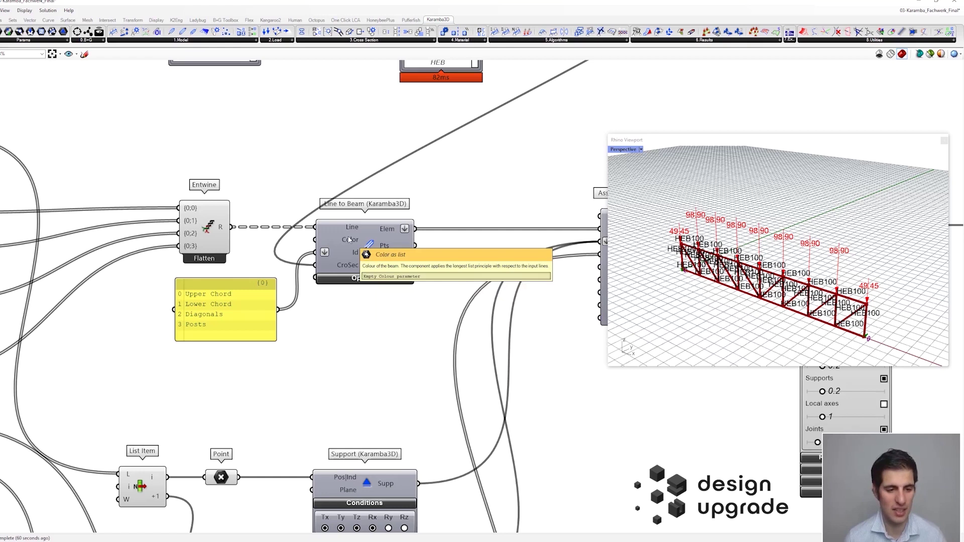
Pan to the supports and loads, then show the Karamba3D Cross Section list containing Beam-Joints.
{"action": "scroll", "coordinate": [351, 240], "scroll_direction": "down", "scroll_amount": 5}
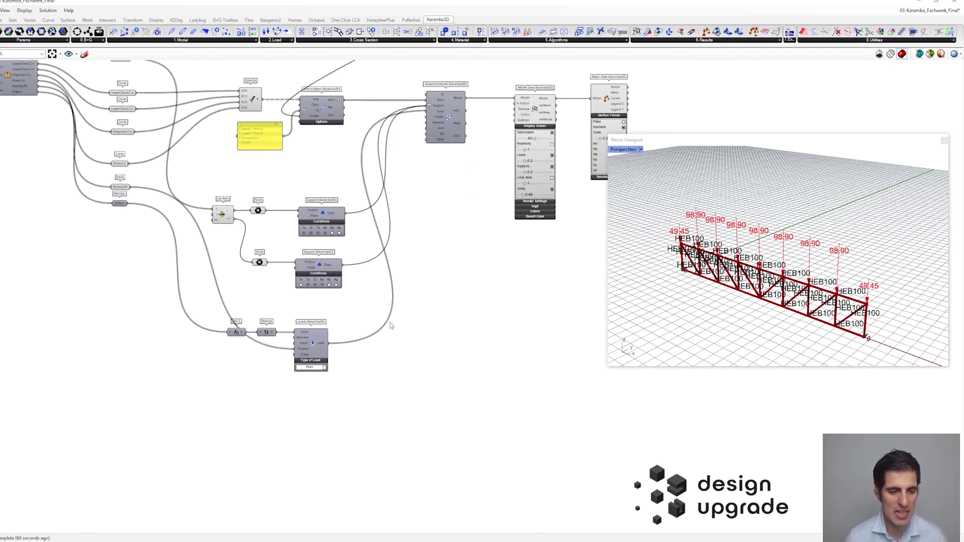
{"action": "scroll", "coordinate": [397, 316], "scroll_direction": "up", "scroll_amount": 2}
{"action": "right_click_drag", "start_coordinate": [406, 307], "coordinate": [375, 318]}
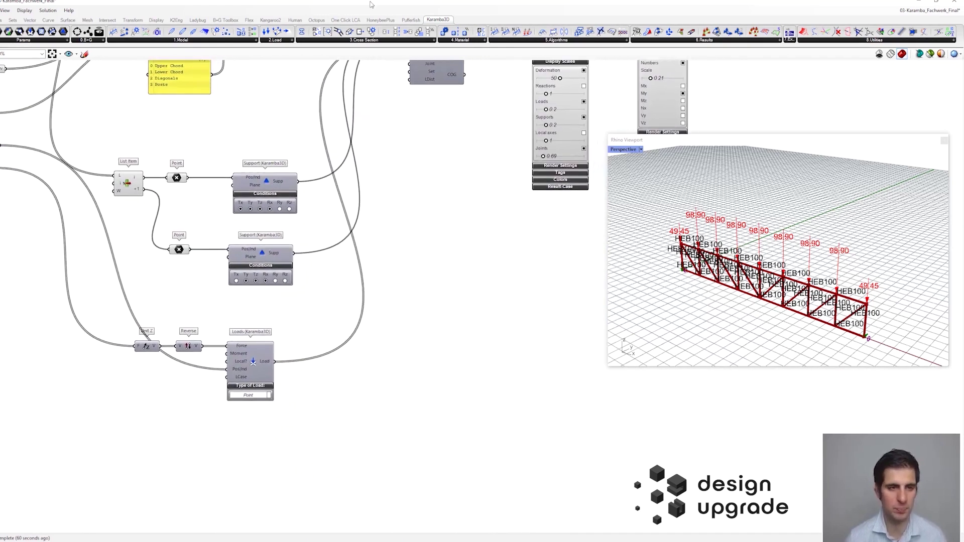
{"action": "left_click", "coordinate": [204, 44]}
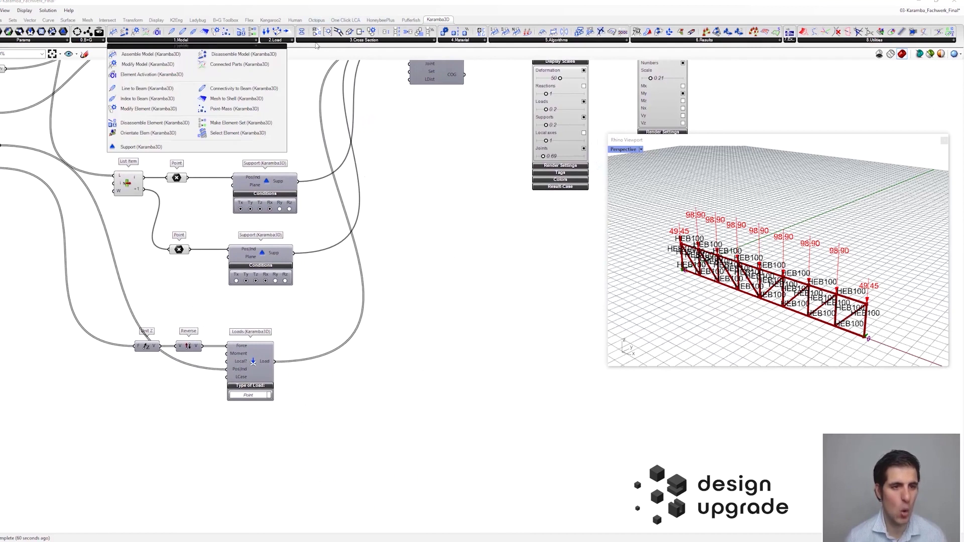
{"action": "left_click", "coordinate": [318, 41]}
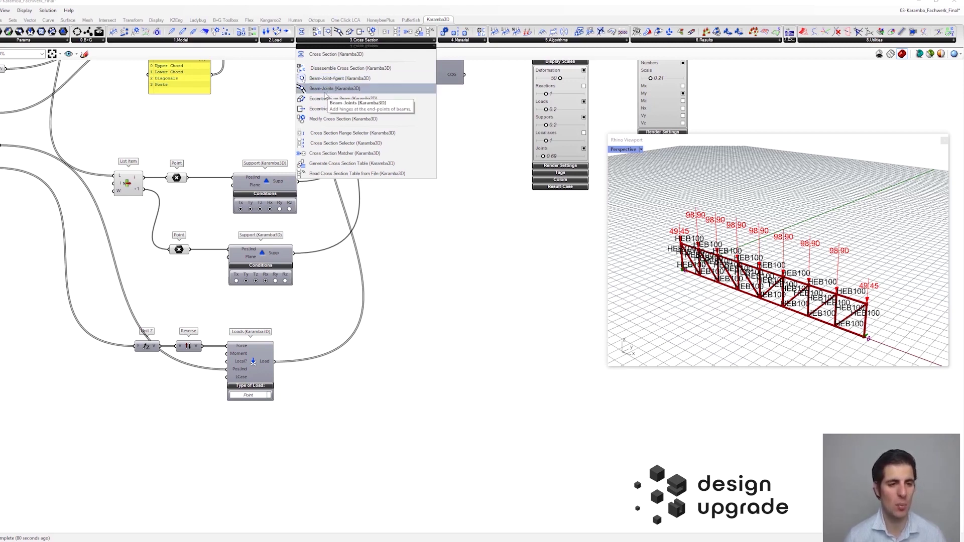
Add a Beam-Joints component and position it next to the Loads component.
{"action": "left_click", "coordinate": [326, 91]}
{"action": "left_click", "coordinate": [426, 350]}
{"action": "right_click_drag", "start_coordinate": [373, 346], "coordinate": [396, 281]}
{"action": "left_click_drag", "start_coordinate": [448, 258], "coordinate": [420, 322]}
{"action": "right_click_drag", "start_coordinate": [372, 323], "coordinate": [372, 273]}
{"action": "left_click_drag", "start_coordinate": [414, 273], "coordinate": [415, 252]}
{"action": "scroll", "coordinate": [414, 248], "scroll_direction": "up", "scroll_amount": 3}
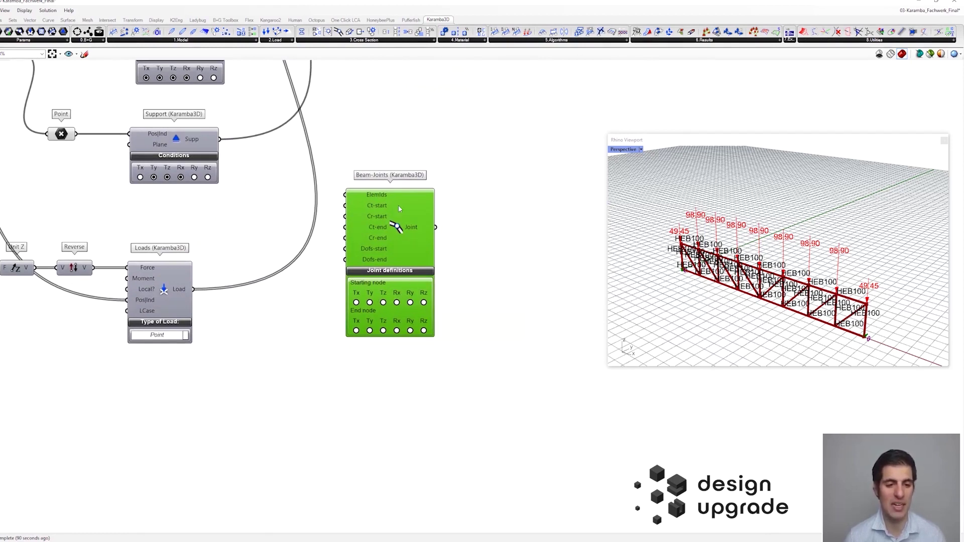
{"action": "mouse_move", "coordinate": [376, 200]}
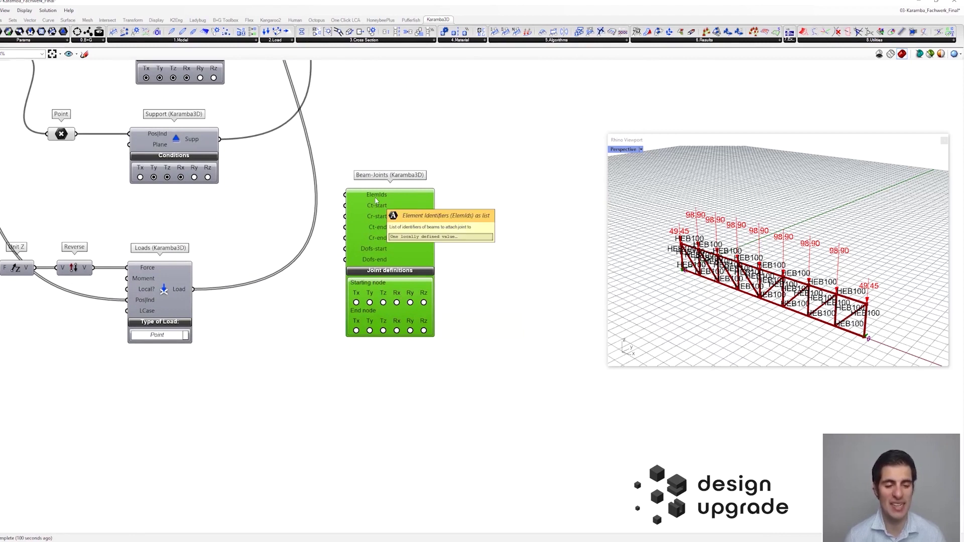
{"action": "scroll", "coordinate": [376, 201], "scroll_direction": "down", "scroll_amount": 4}
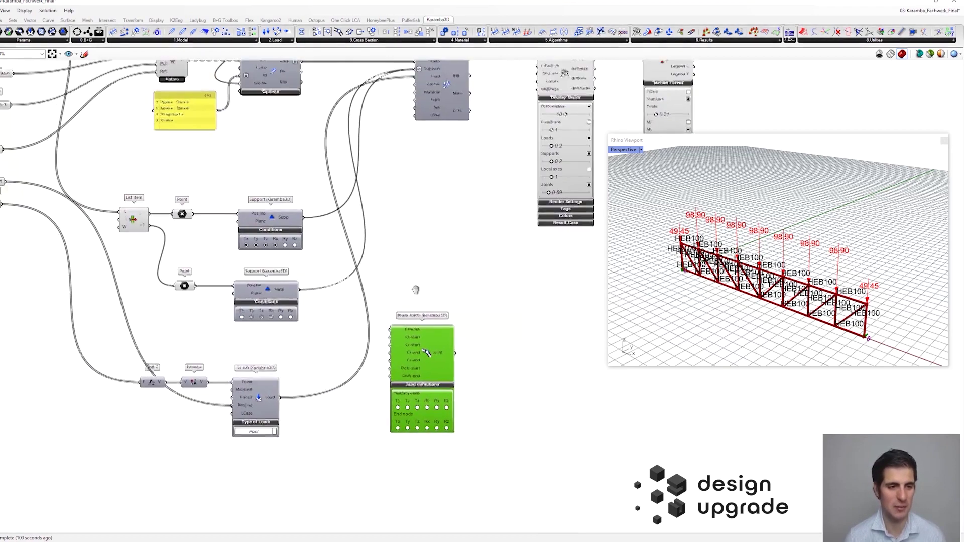
Duplicate the chords, diagonals and posts element-name panel and place it beside Beam-Joints.
{"action": "left_click", "coordinate": [203, 131]}
{"action": "key", "text": "ctrl+c"}
{"action": "key", "text": "ctrl+v"}
{"action": "left_click_drag", "start_coordinate": [203, 134], "coordinate": [303, 479]}
{"action": "right_click_drag", "start_coordinate": [304, 475], "coordinate": [324, 311]}
{"action": "left_click_drag", "start_coordinate": [323, 307], "coordinate": [435, 344]}
{"action": "scroll", "coordinate": [333, 318], "scroll_direction": "up", "scroll_amount": 2}
{"action": "right_click_drag", "start_coordinate": [492, 292], "coordinate": [417, 198]}
{"action": "scroll", "coordinate": [383, 362], "scroll_direction": "up", "scroll_amount": 4}
{"action": "right_click_drag", "start_coordinate": [467, 362], "coordinate": [408, 375]}
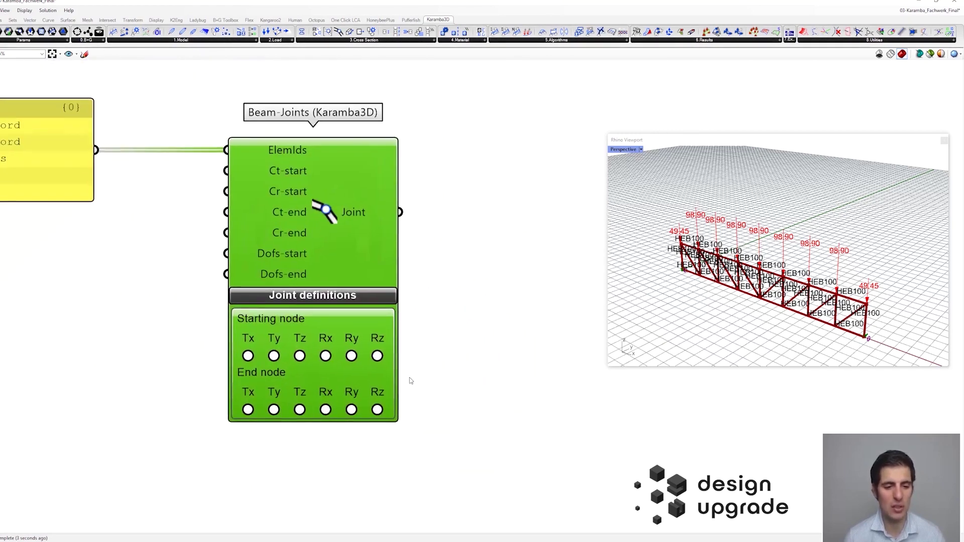
{"action": "scroll", "coordinate": [362, 368], "scroll_direction": "down", "scroll_amount": 3}
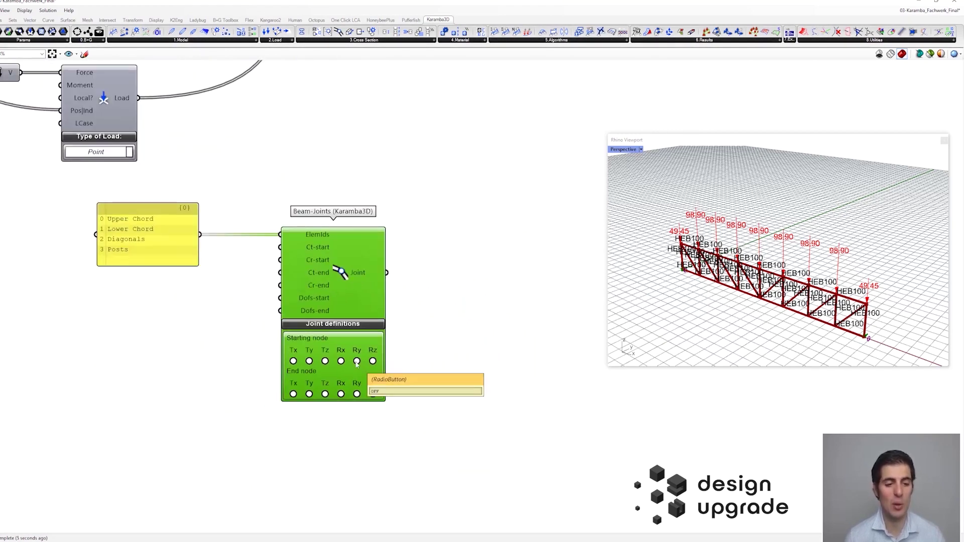
Release Ry at the start node and add a Unit Y vector component.
{"action": "left_click", "coordinate": [356, 362]}
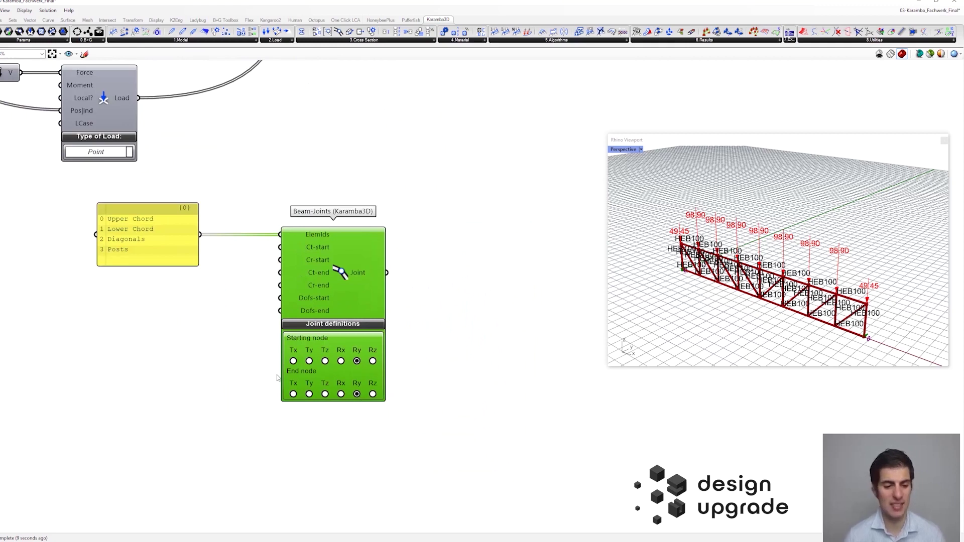
{"action": "right_click_drag", "start_coordinate": [200, 348], "coordinate": [226, 351]}
{"action": "double_click", "coordinate": [233, 354]}
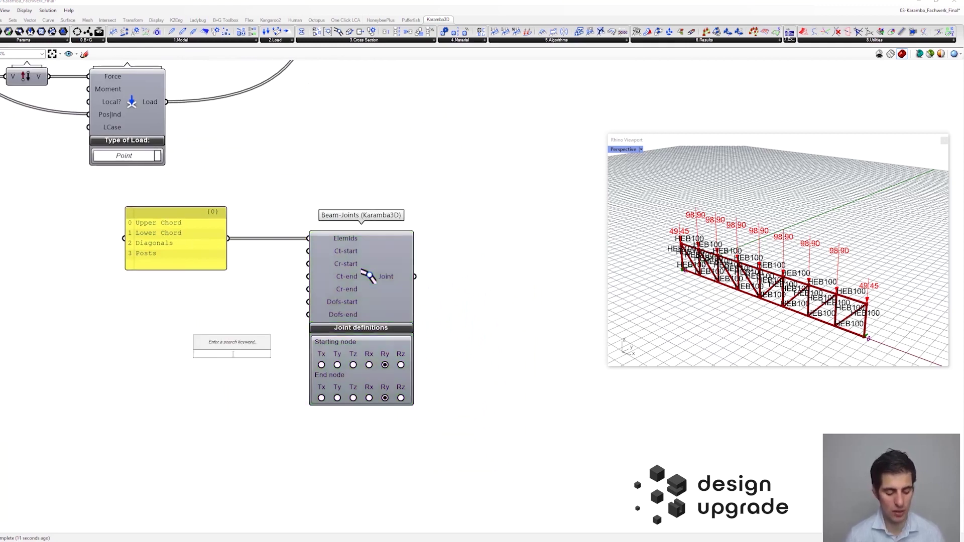
{"action": "type", "text": "y"}
{"action": "key", "text": "Return"}
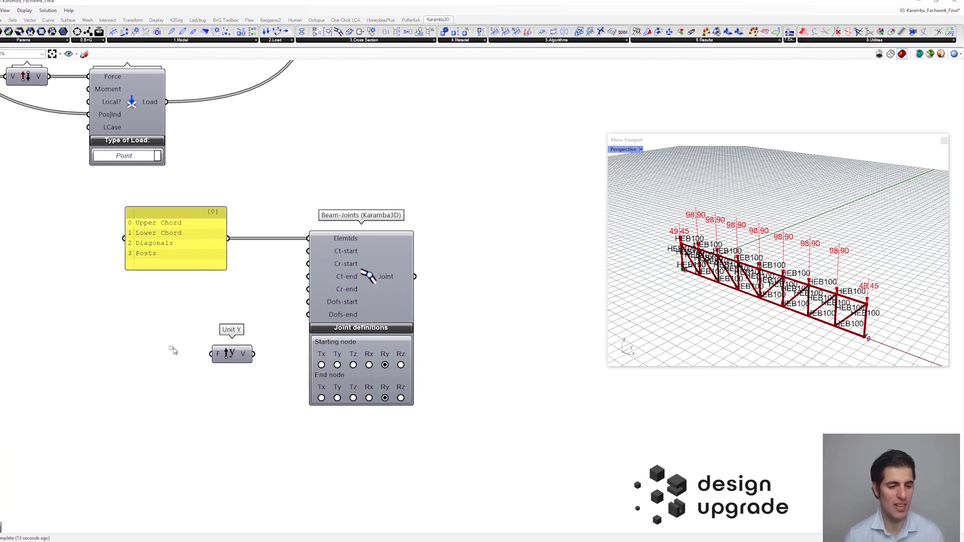
{"action": "right_click_drag", "start_coordinate": [161, 339], "coordinate": [188, 342]}
{"action": "left_click_drag", "start_coordinate": [259, 358], "coordinate": [240, 338]}
Scale Unit Y by a 0.001 panel and wire it into both Cr-start and Cr-end.
{"action": "double_click", "coordinate": [177, 331]}
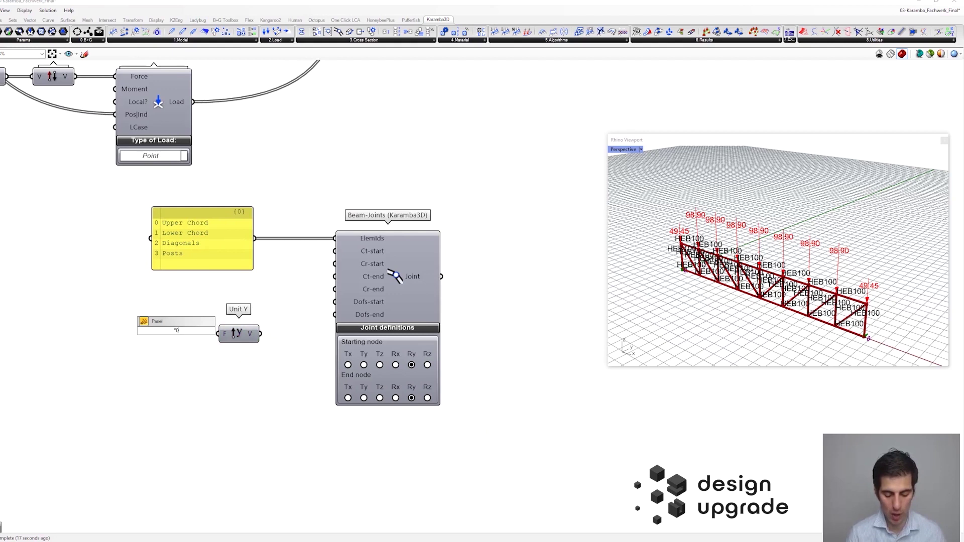
{"action": "key", "text": "Return"}
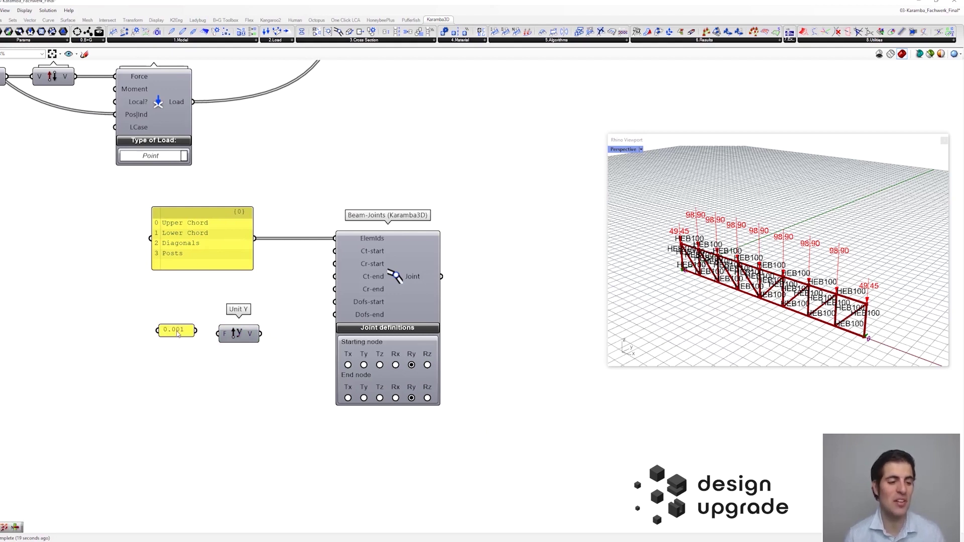
{"action": "mouse_move", "coordinate": [197, 331]}
{"action": "left_mouse_down"}
{"action": "mouse_move", "coordinate": [217, 335]}
{"action": "mouse_move", "coordinate": [186, 336]}
{"action": "left_mouse_up"}
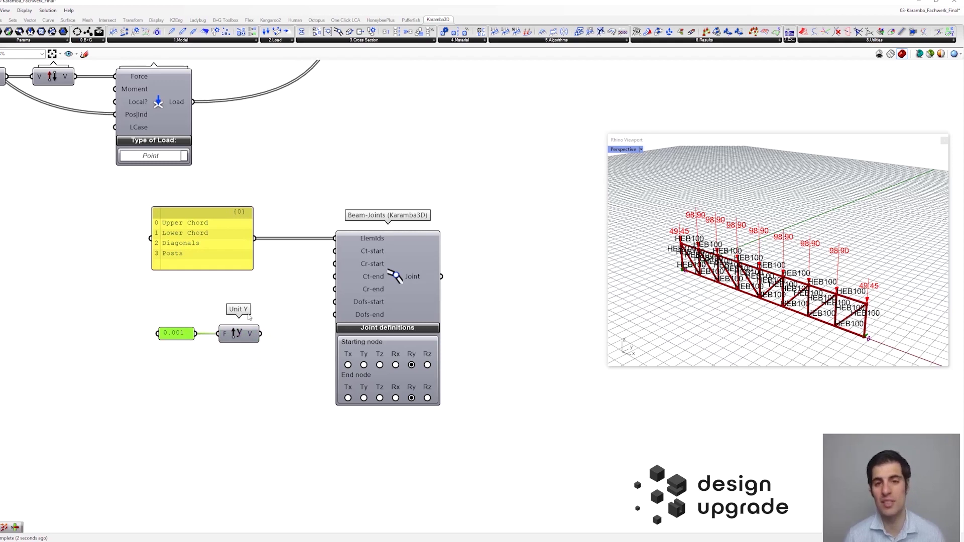
{"action": "right_click_drag", "start_coordinate": [238, 298], "coordinate": [234, 302]}
{"action": "left_click_drag", "start_coordinate": [256, 341], "coordinate": [324, 275]}
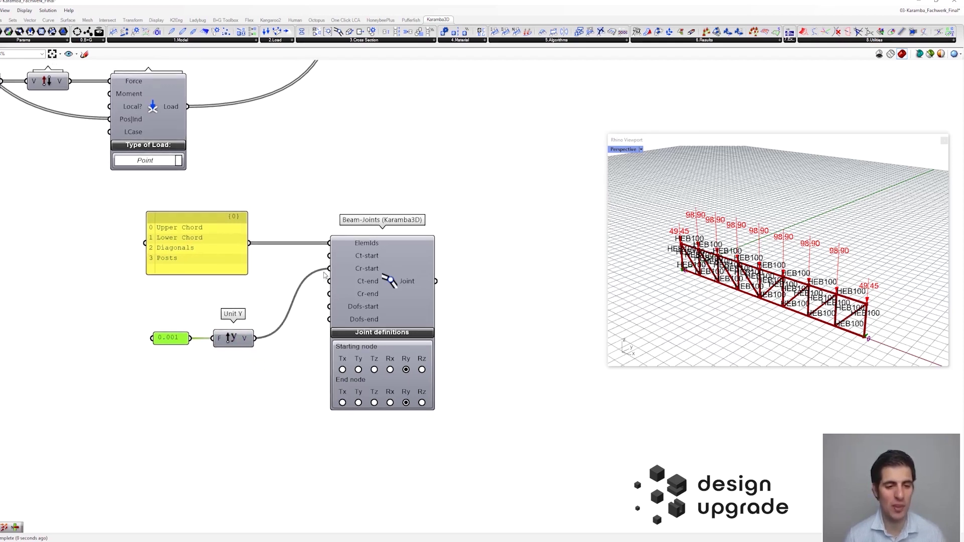
{"action": "left_click_drag", "start_coordinate": [256, 340], "coordinate": [330, 299]}
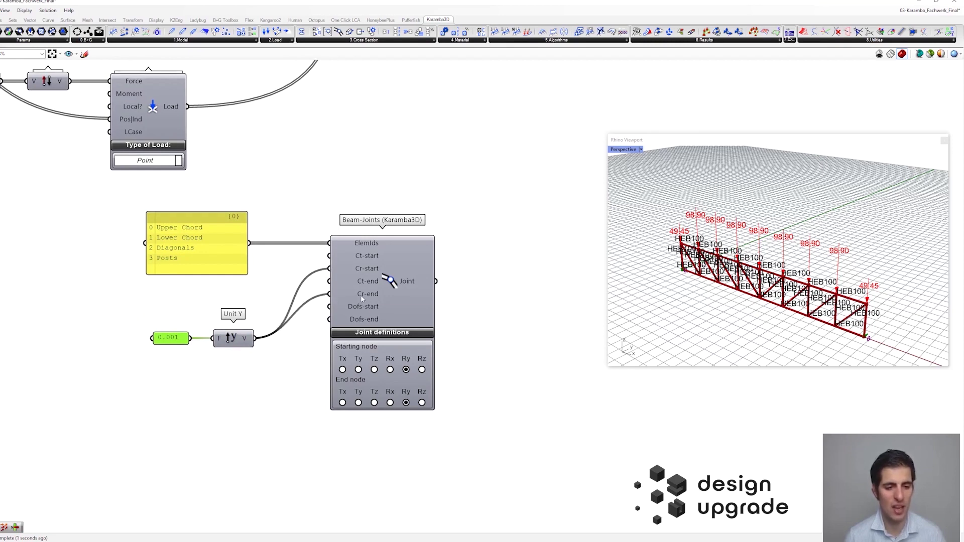
{"action": "mouse_move", "coordinate": [365, 296]}
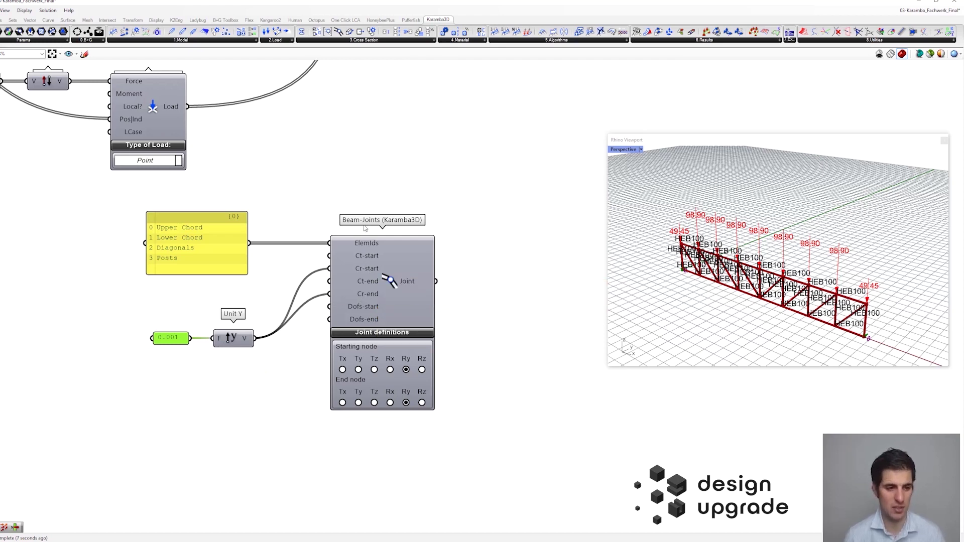
Wire the Beam-Joints Joint output into Assemble Model's Joint input.
{"action": "scroll", "coordinate": [366, 229], "scroll_direction": "down", "scroll_amount": 5}
{"action": "left_click_drag", "start_coordinate": [325, 385], "coordinate": [309, 126]}
{"action": "scroll", "coordinate": [310, 144], "scroll_direction": "up", "scroll_amount": 3}
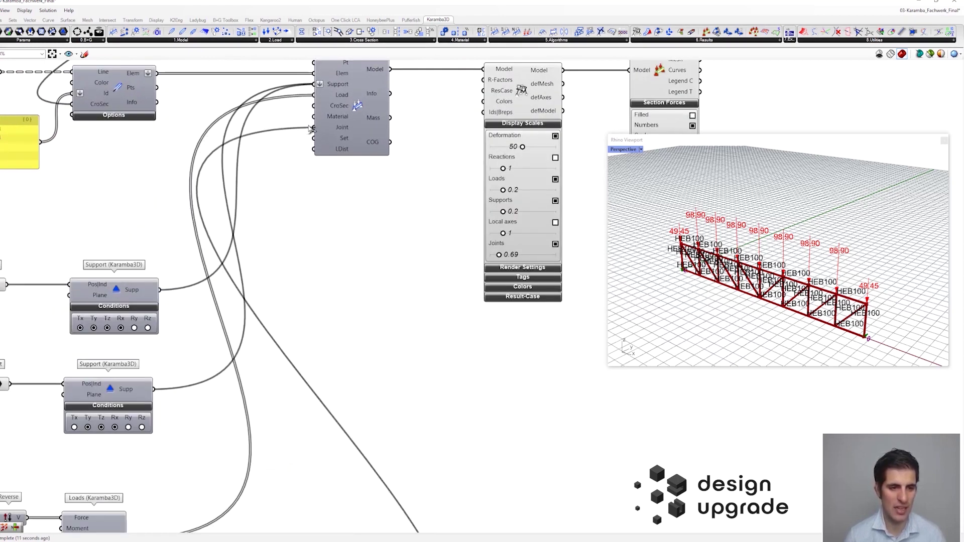
{"action": "right_click_drag", "start_coordinate": [310, 129], "coordinate": [319, 220]}
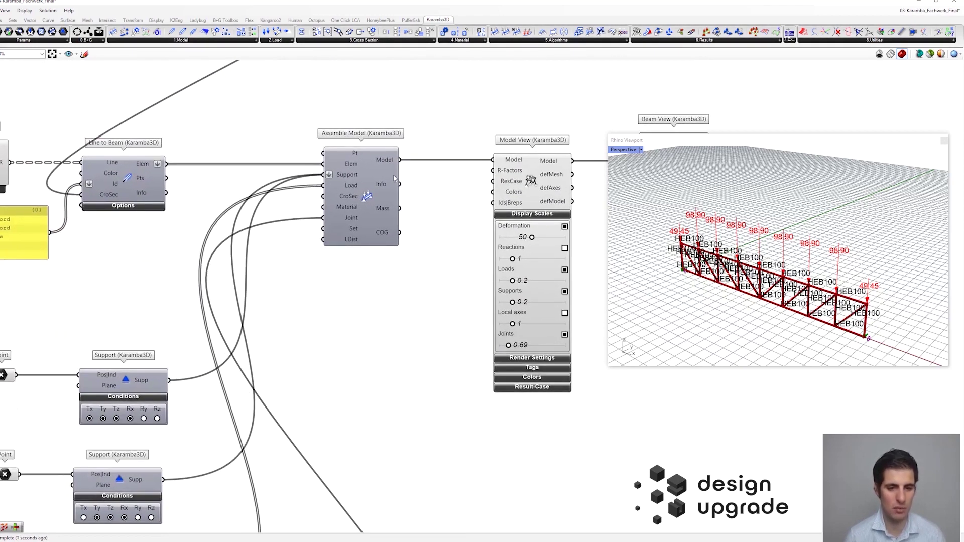
{"action": "scroll", "coordinate": [691, 281], "scroll_direction": "up", "scroll_amount": 3}
Orbit and zoom the Rhino viewport to check the jointed HEB100 truss.
{"action": "right_click_drag", "start_coordinate": [692, 281], "coordinate": [689, 251]}
{"action": "right_click_drag", "start_coordinate": [853, 200], "coordinate": [874, 244]}
{"action": "scroll", "coordinate": [783, 237], "scroll_direction": "up", "scroll_amount": 3}
{"action": "scroll", "coordinate": [821, 219], "scroll_direction": "down", "scroll_amount": 3}
{"action": "scroll", "coordinate": [852, 236], "scroll_direction": "down", "scroll_amount": 3}
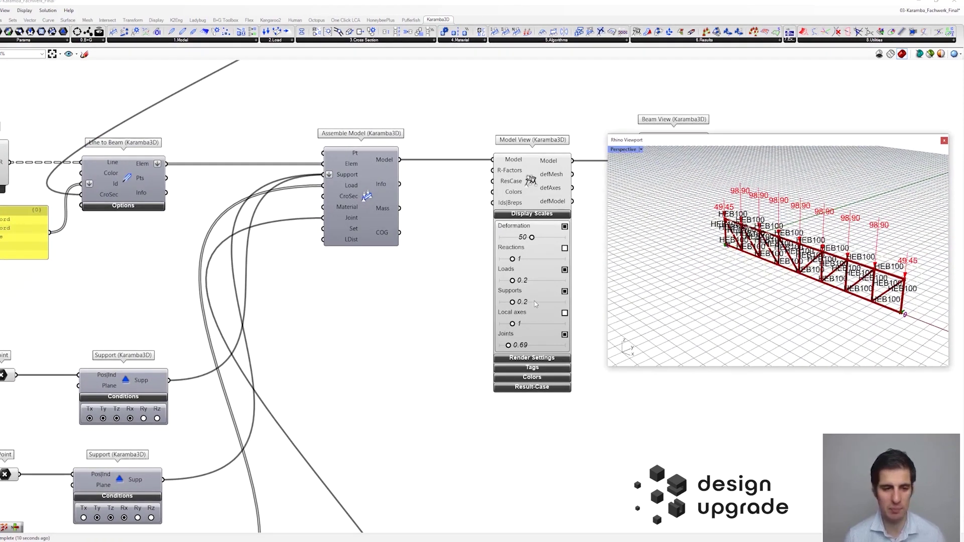
{"action": "scroll", "coordinate": [316, 347], "scroll_direction": "down", "scroll_amount": 4}
{"action": "right_click_drag", "start_coordinate": [309, 372], "coordinate": [350, 330]}
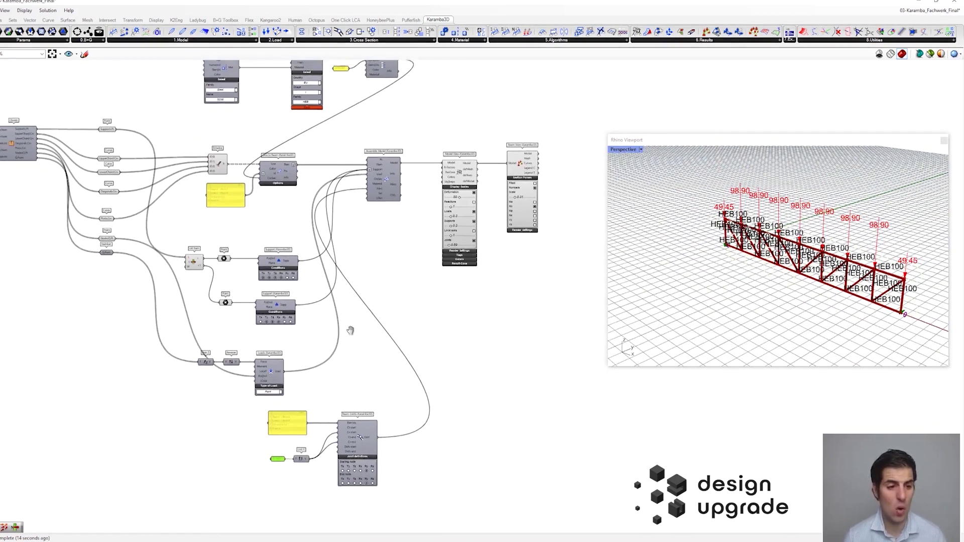
{"action": "scroll", "coordinate": [304, 217], "scroll_direction": "up", "scroll_amount": 1}
{"action": "scroll", "coordinate": [316, 220], "scroll_direction": "up", "scroll_amount": 3}
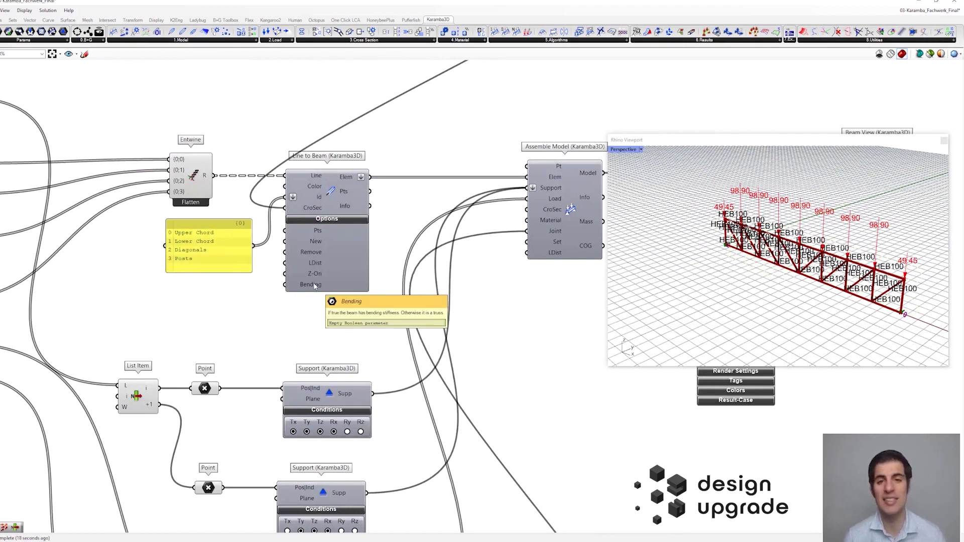
{"action": "scroll", "coordinate": [316, 230], "scroll_direction": "up", "scroll_amount": 2}
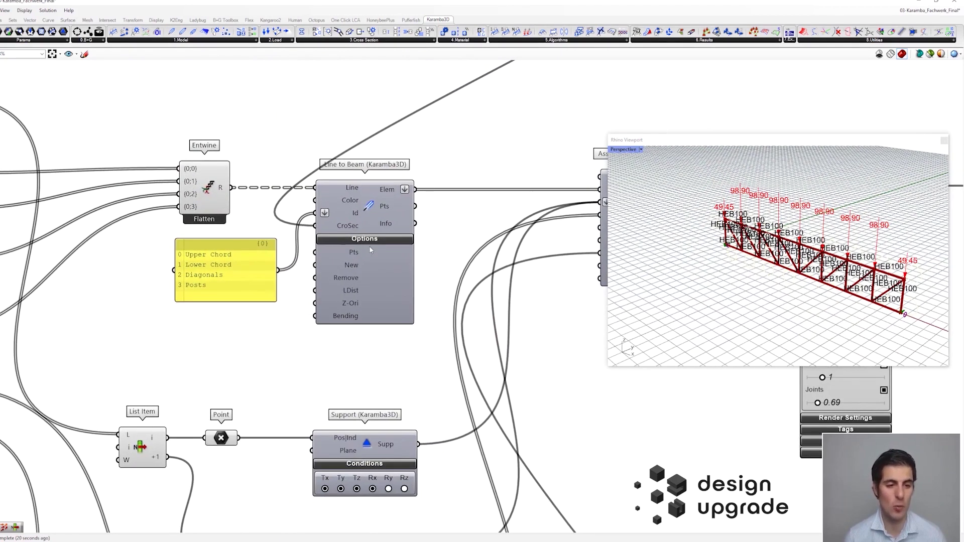
{"action": "left_click", "coordinate": [366, 240]}
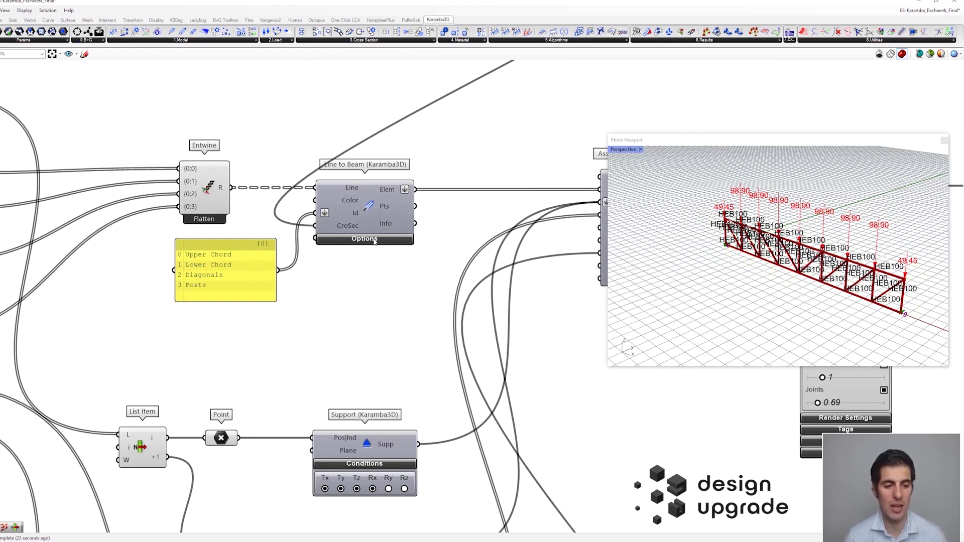
{"action": "left_click", "coordinate": [367, 241]}
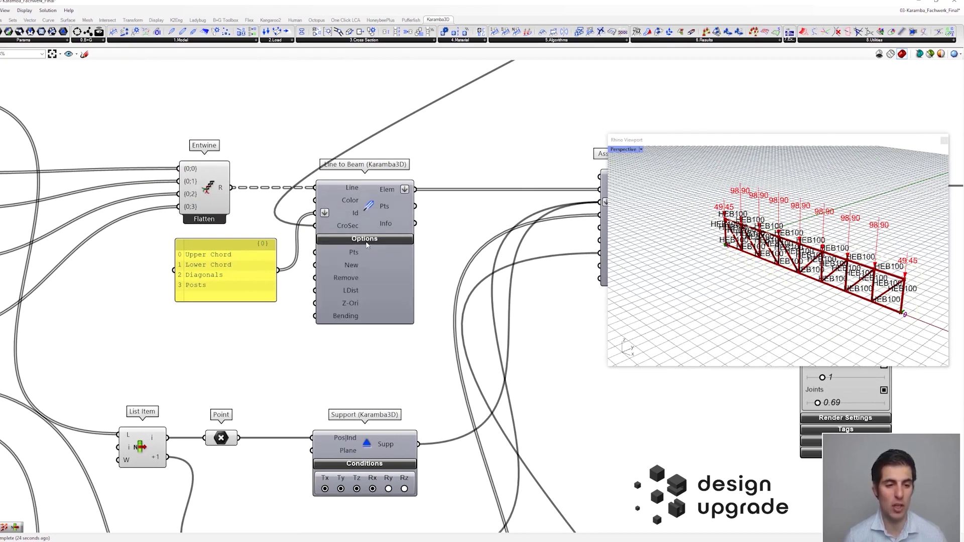
{"action": "scroll", "coordinate": [348, 331], "scroll_direction": "up", "scroll_amount": 1}
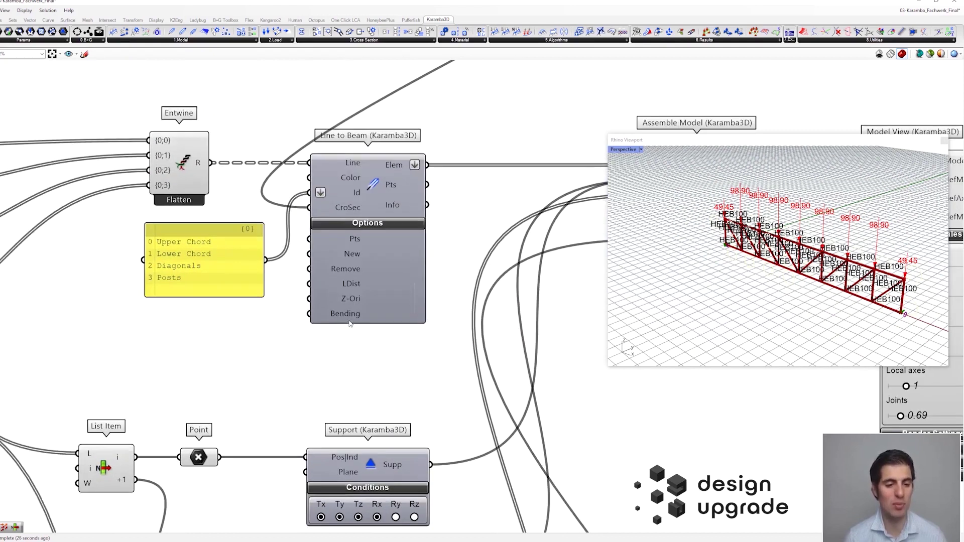
{"action": "mouse_move", "coordinate": [351, 318]}
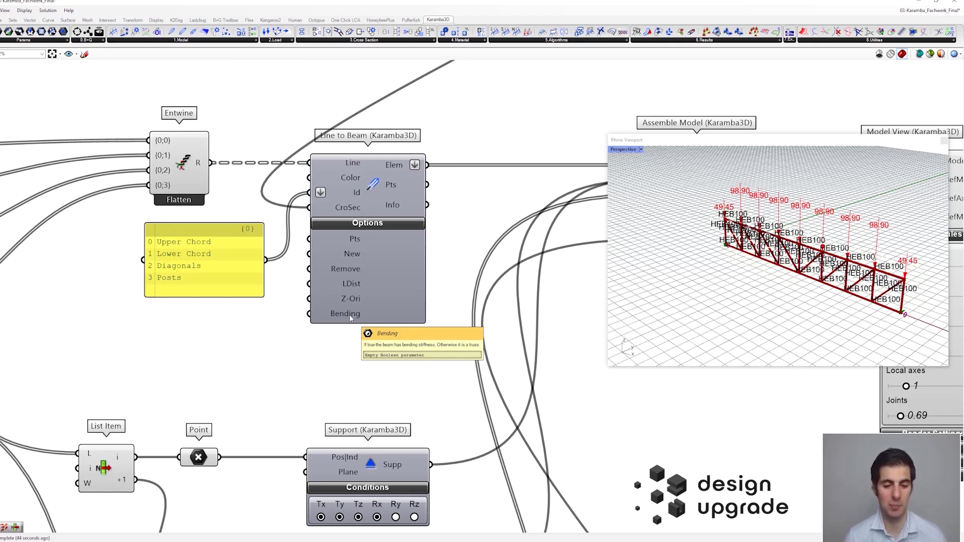
{"action": "scroll", "coordinate": [351, 319], "scroll_direction": "down", "scroll_amount": 4}
{"action": "right_click_drag", "start_coordinate": [410, 406], "coordinate": [402, 207]}
{"action": "scroll", "coordinate": [388, 437], "scroll_direction": "up", "scroll_amount": 3}
{"action": "scroll", "coordinate": [333, 421], "scroll_direction": "down", "scroll_amount": 1}
{"action": "scroll", "coordinate": [385, 312], "scroll_direction": "down", "scroll_amount": 3}
{"action": "mouse_move", "coordinate": [448, 208]}
{"action": "right_mouse_down"}
{"action": "mouse_move", "coordinate": [508, 333]}
{"action": "mouse_move", "coordinate": [455, 201]}
{"action": "right_mouse_up"}
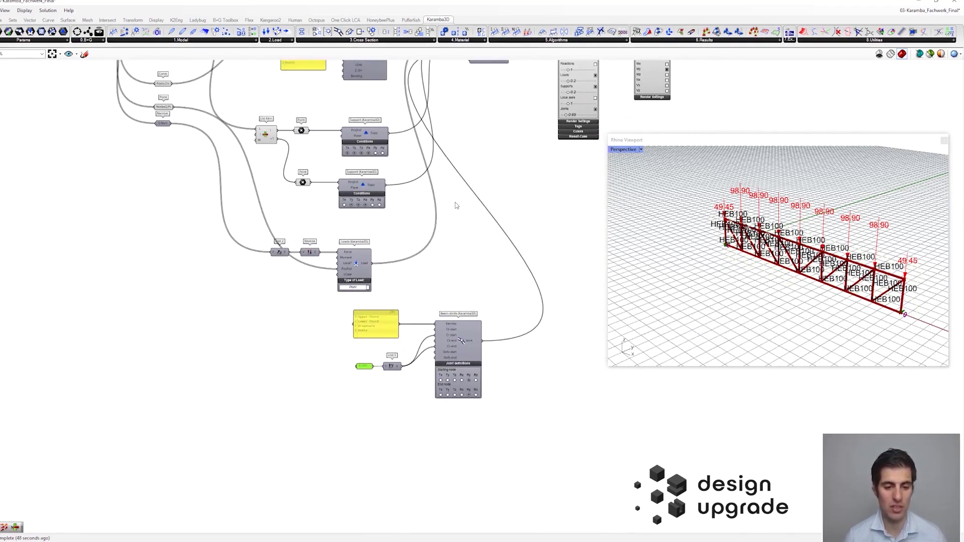
Collapse the optional inputs of the Line to Beam component.
{"action": "scroll", "coordinate": [432, 370], "scroll_direction": "up", "scroll_amount": 2}
{"action": "left_click_drag", "start_coordinate": [318, 282], "coordinate": [524, 465]}
{"action": "scroll", "coordinate": [472, 347], "scroll_direction": "down", "scroll_amount": 3}
{"action": "right_click_drag", "start_coordinate": [472, 347], "coordinate": [522, 422]}
{"action": "scroll", "coordinate": [499, 301], "scroll_direction": "up", "scroll_amount": 4}
{"action": "scroll", "coordinate": [498, 300], "scroll_direction": "up", "scroll_amount": 2}
{"action": "right_click_drag", "start_coordinate": [476, 336], "coordinate": [387, 331]}
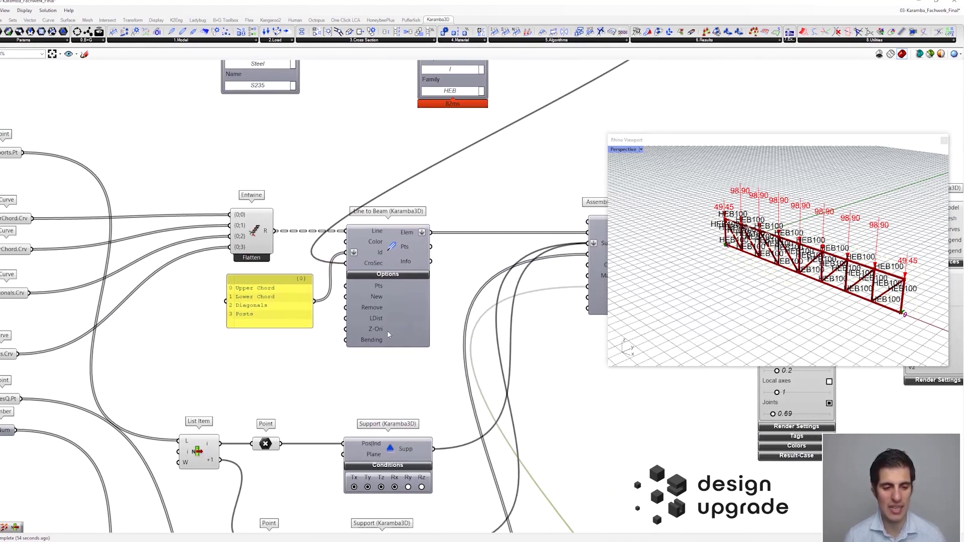
{"action": "left_click", "coordinate": [414, 276]}
Clear the selection and zoom out to frame the whole truss definition.
{"action": "scroll", "coordinate": [417, 281], "scroll_direction": "down", "scroll_amount": 5}
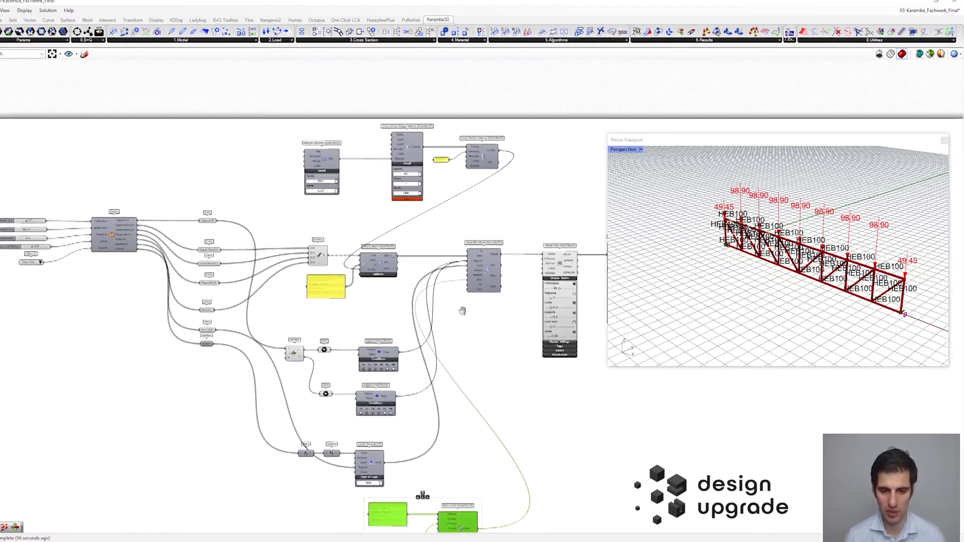
{"action": "left_click", "coordinate": [425, 311]}
{"action": "right_click_drag", "start_coordinate": [424, 325], "coordinate": [421, 287]}
{"action": "scroll", "coordinate": [414, 257], "scroll_direction": "down", "scroll_amount": 2}
{"action": "scroll", "coordinate": [421, 288], "scroll_direction": "up", "scroll_amount": 4}
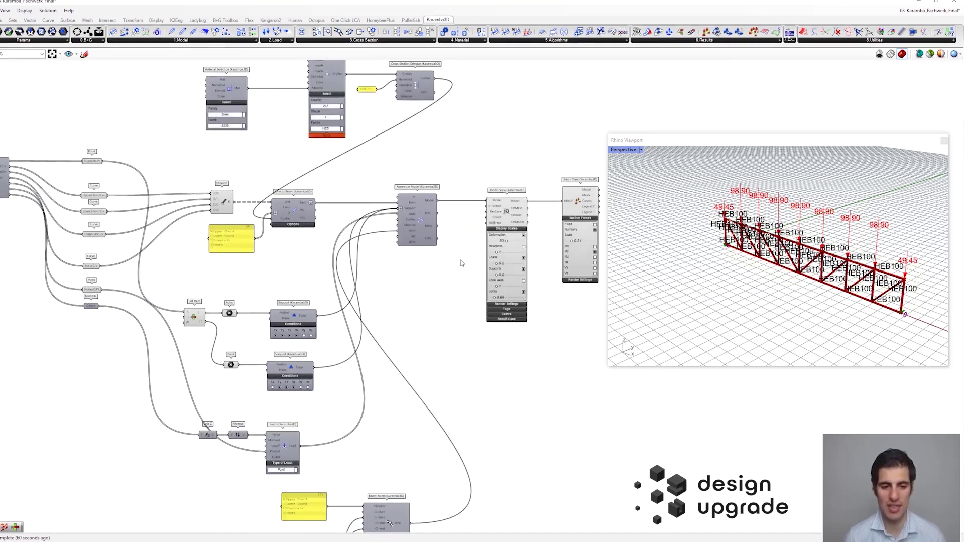
{"action": "right_click_drag", "start_coordinate": [423, 281], "coordinate": [420, 289]}
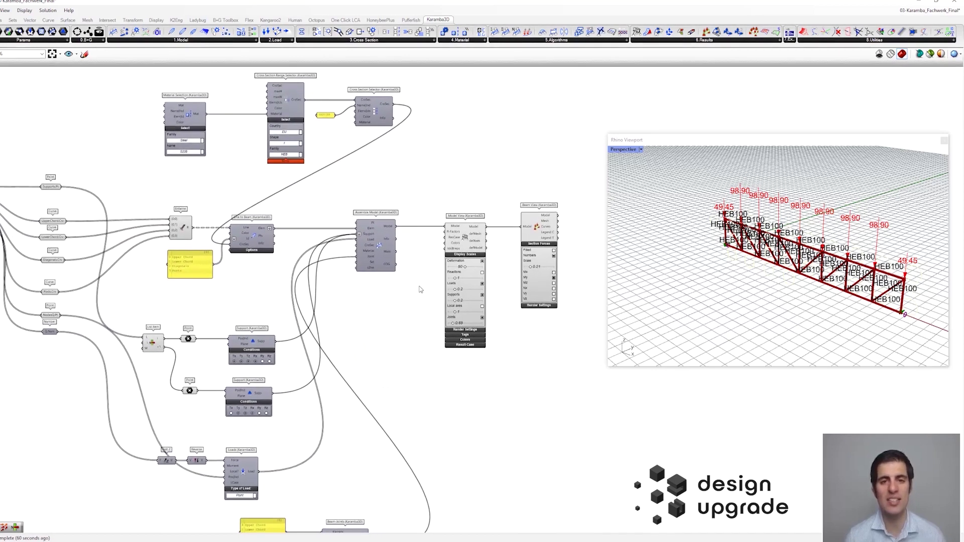